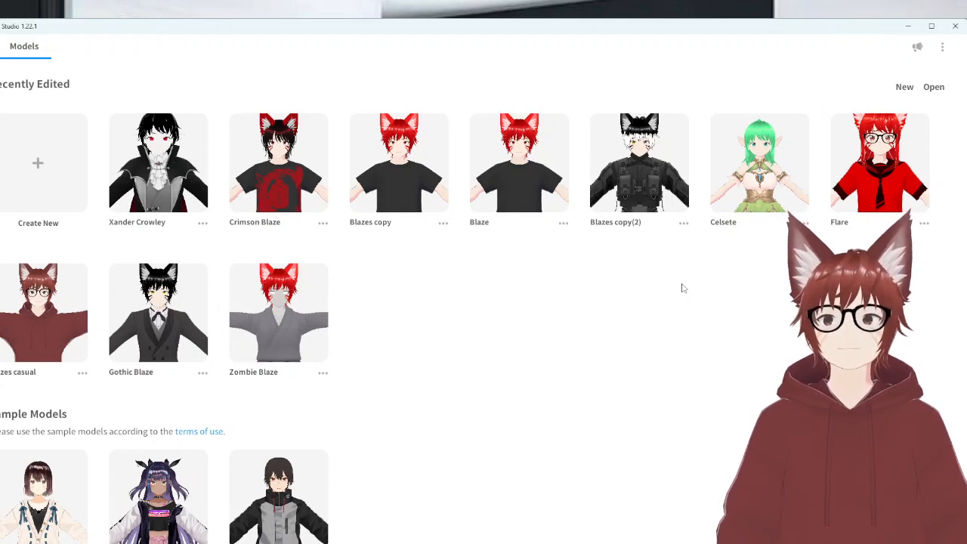
Create a new model from the Masc base
{"action": "scroll", "coordinate": [536, 299], "scroll_direction": "down", "scroll_amount": 1}
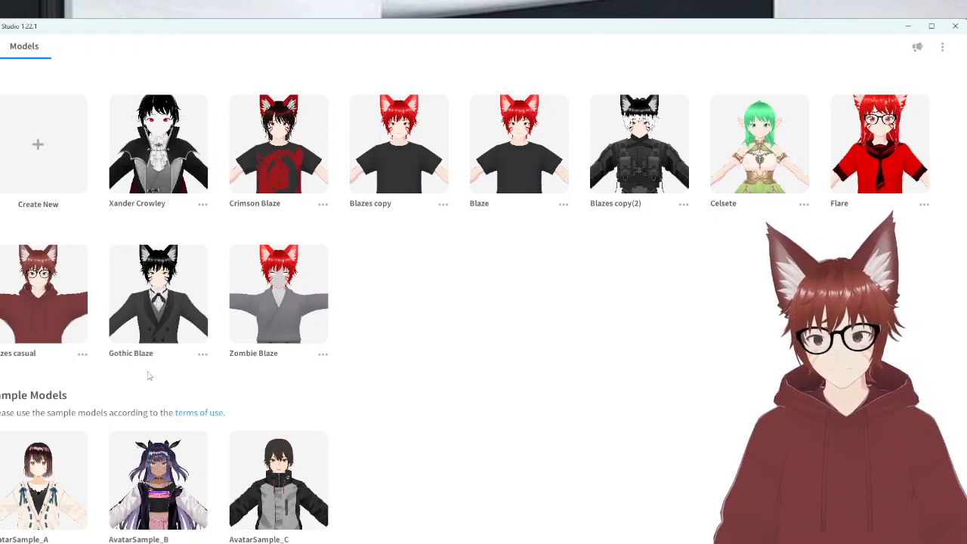
{"action": "left_click", "coordinate": [29, 138]}
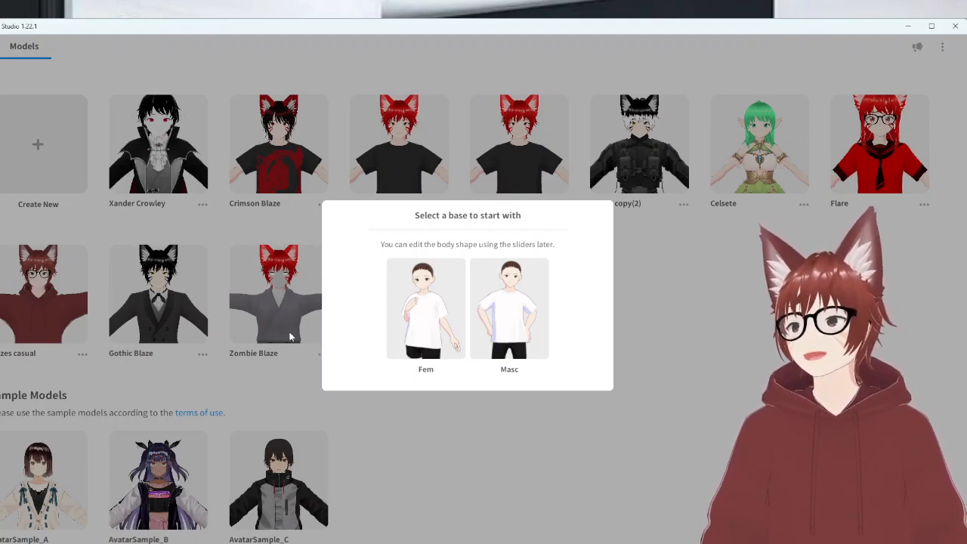
{"action": "left_click", "coordinate": [478, 301]}
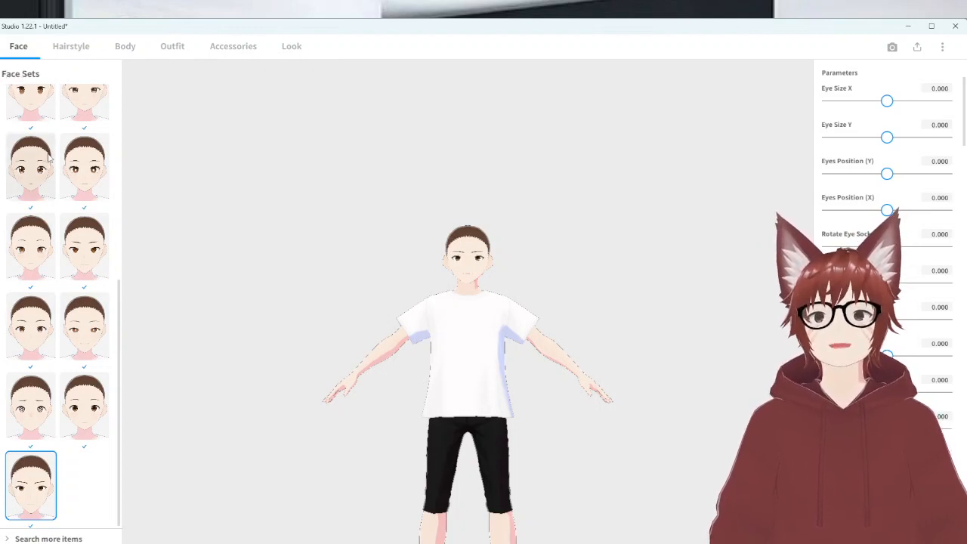
Apply the eyes set preset in the fourth row, first column, with the dark brown iris and round black pupil
{"action": "scroll", "coordinate": [100, 337], "scroll_direction": "up", "scroll_amount": 2}
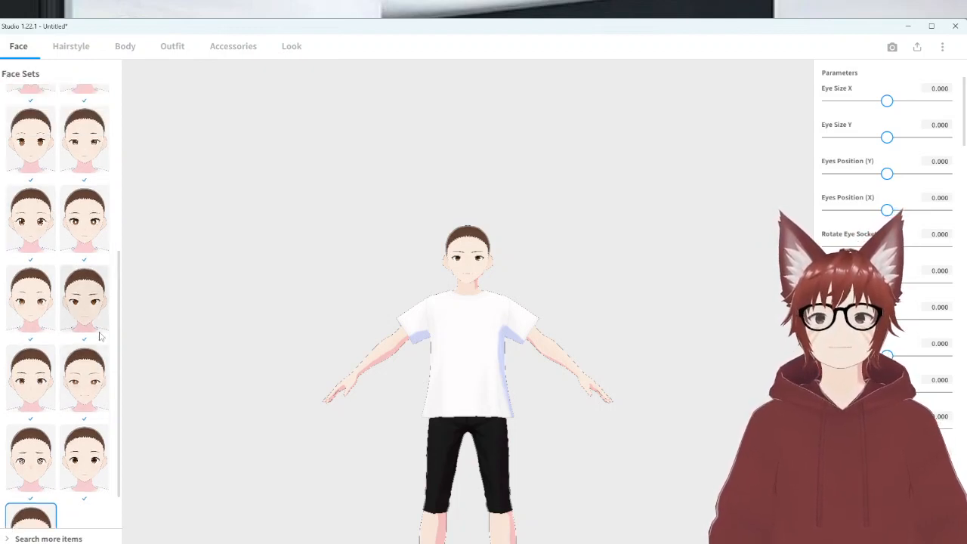
{"action": "scroll", "coordinate": [100, 337], "scroll_direction": "up", "scroll_amount": 4}
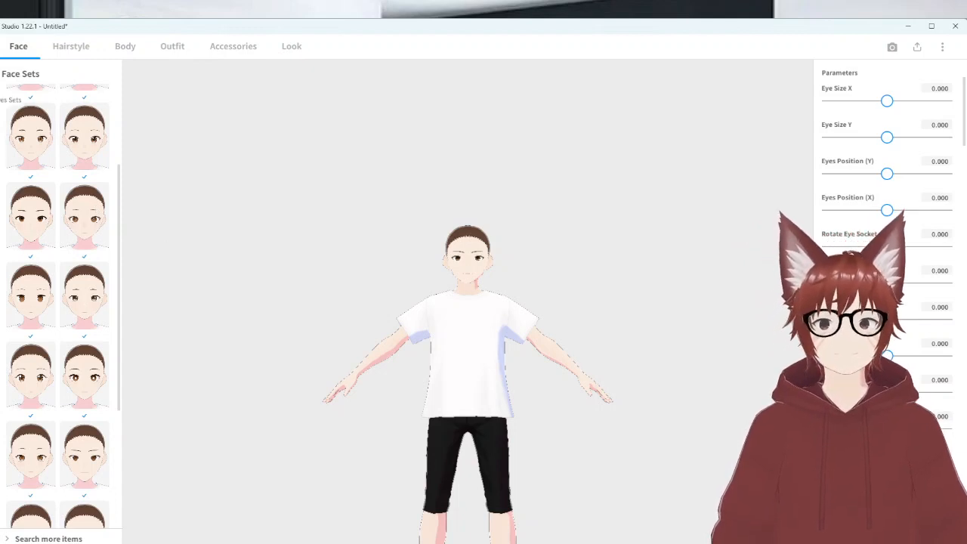
{"action": "left_click", "coordinate": [0, 99]}
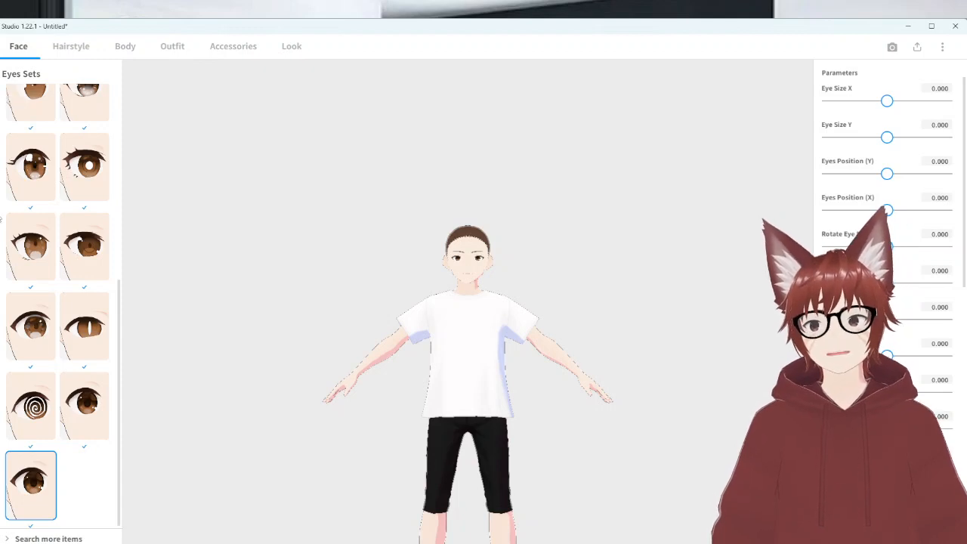
{"action": "scroll", "coordinate": [30, 227], "scroll_direction": "up", "scroll_amount": 3}
{"action": "scroll", "coordinate": [29, 272], "scroll_direction": "up", "scroll_amount": 2}
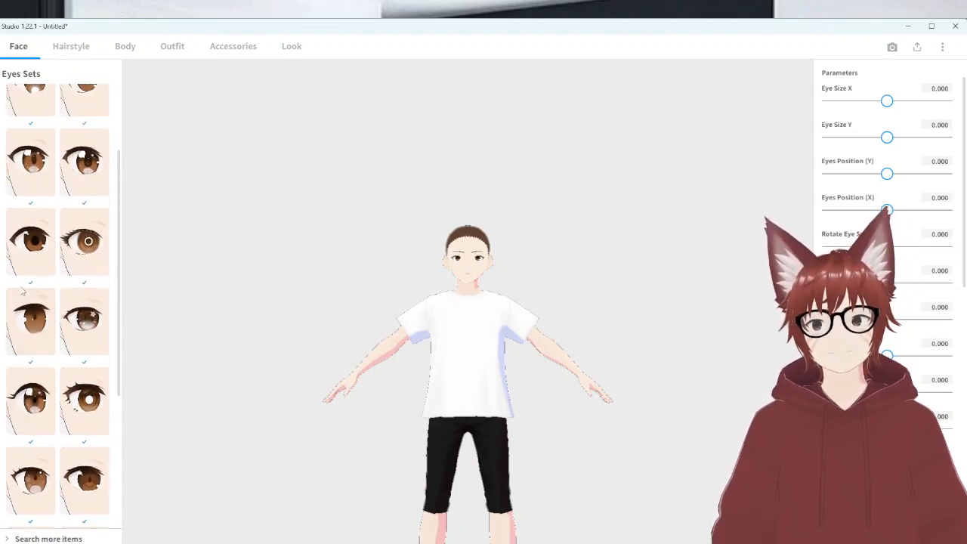
{"action": "scroll", "coordinate": [22, 277], "scroll_direction": "up", "scroll_amount": 3}
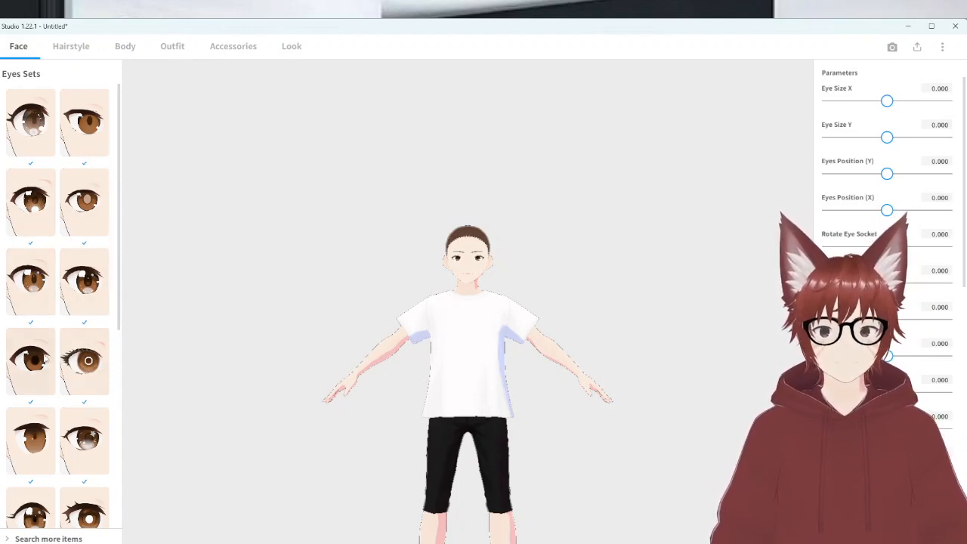
{"action": "left_click", "coordinate": [45, 360]}
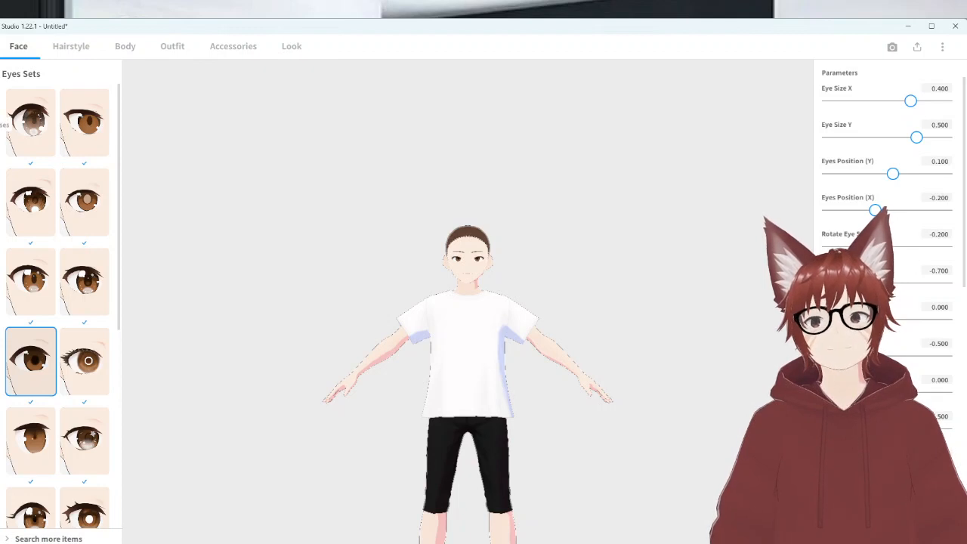
Recolour only the right eye's iris to crimson red #D01F3E
{"action": "left_click", "coordinate": [1, 124]}
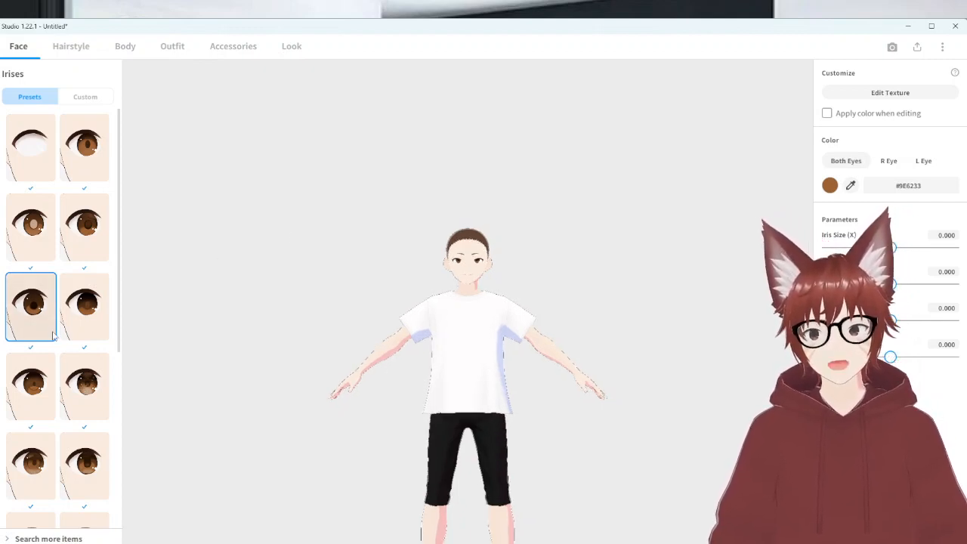
{"action": "scroll", "coordinate": [71, 341], "scroll_direction": "down", "scroll_amount": 3}
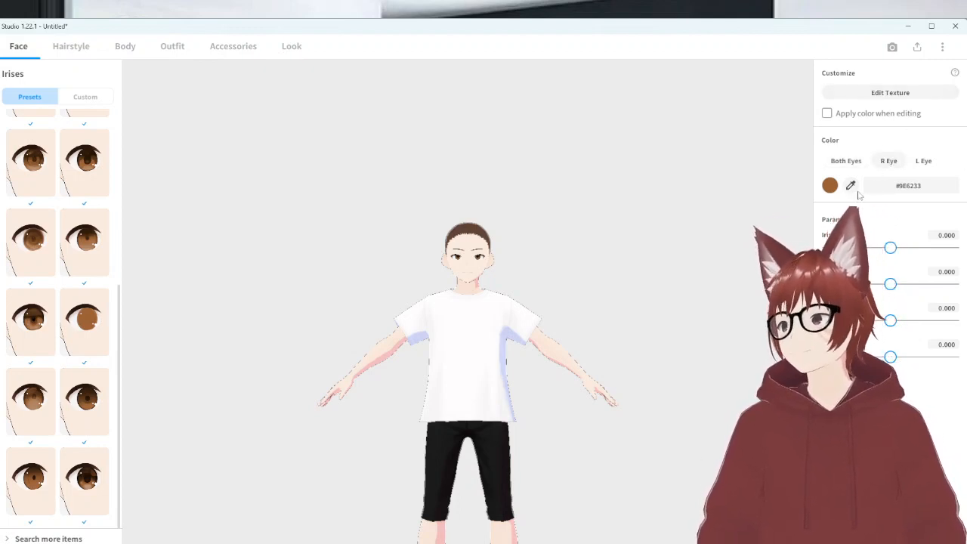
{"action": "left_click", "coordinate": [830, 185]}
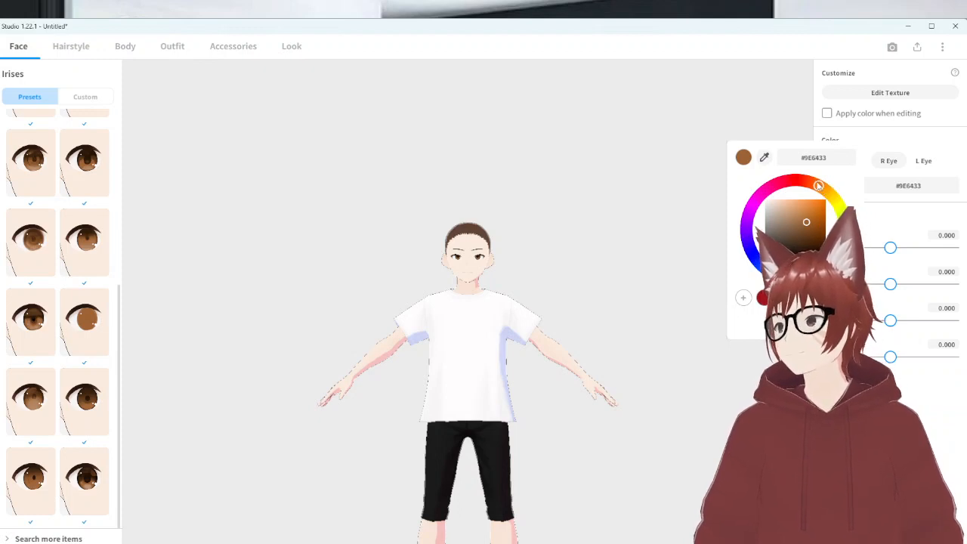
{"action": "left_click_drag", "start_coordinate": [823, 189], "coordinate": [787, 182]}
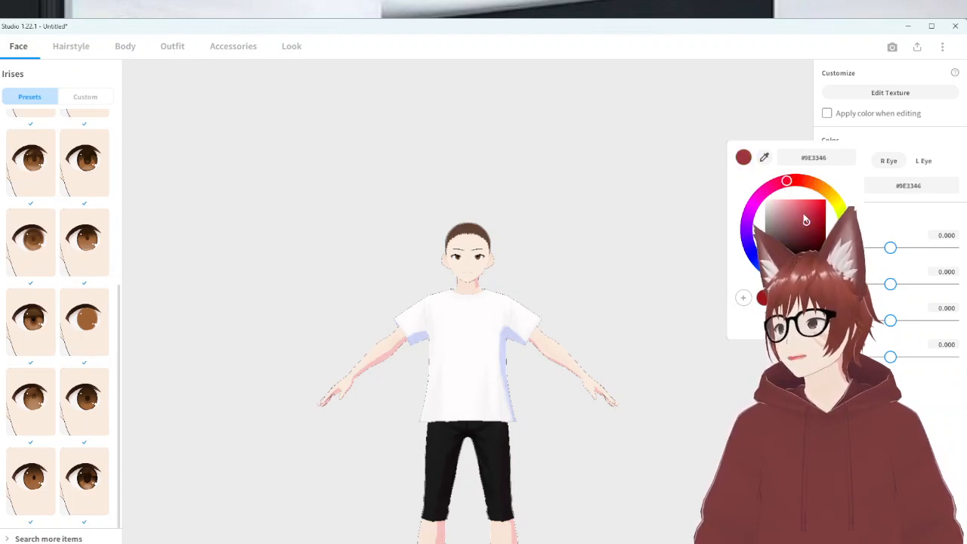
{"action": "left_click_drag", "start_coordinate": [807, 223], "coordinate": [817, 211]}
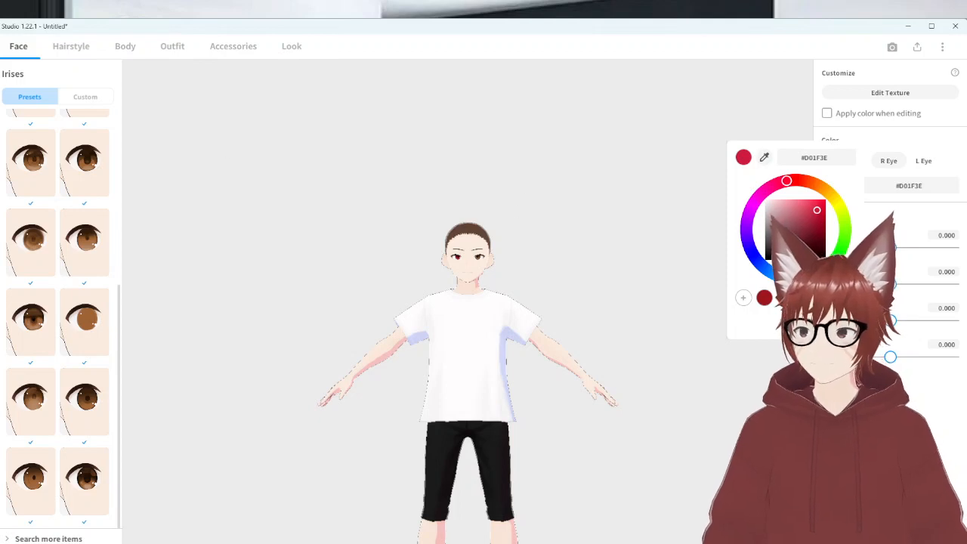
{"action": "left_click", "coordinate": [0, 150]}
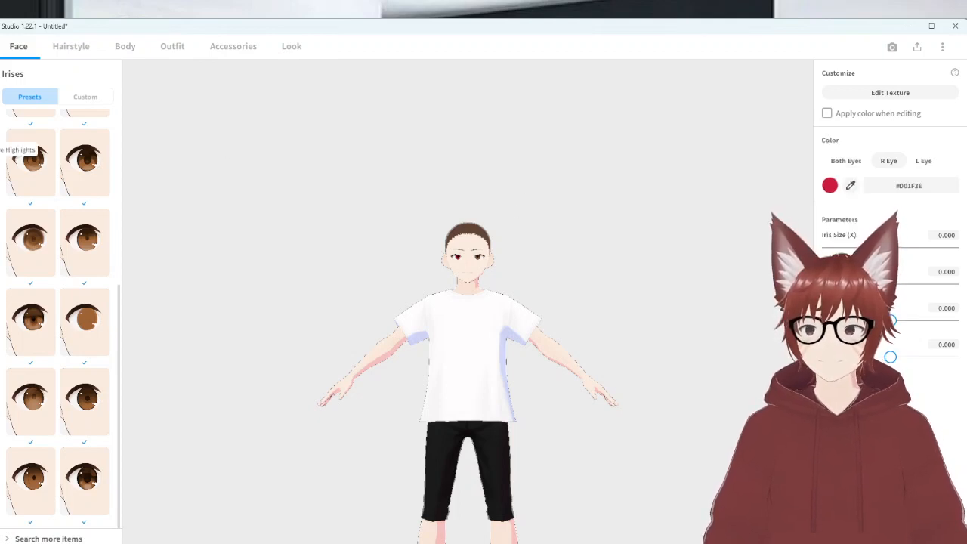
Examine the available presets and settings for eye highlights, scleras, eyebrows, eyelids, eyeliner, eyelashes and nose
{"action": "left_click", "coordinate": [1, 150]}
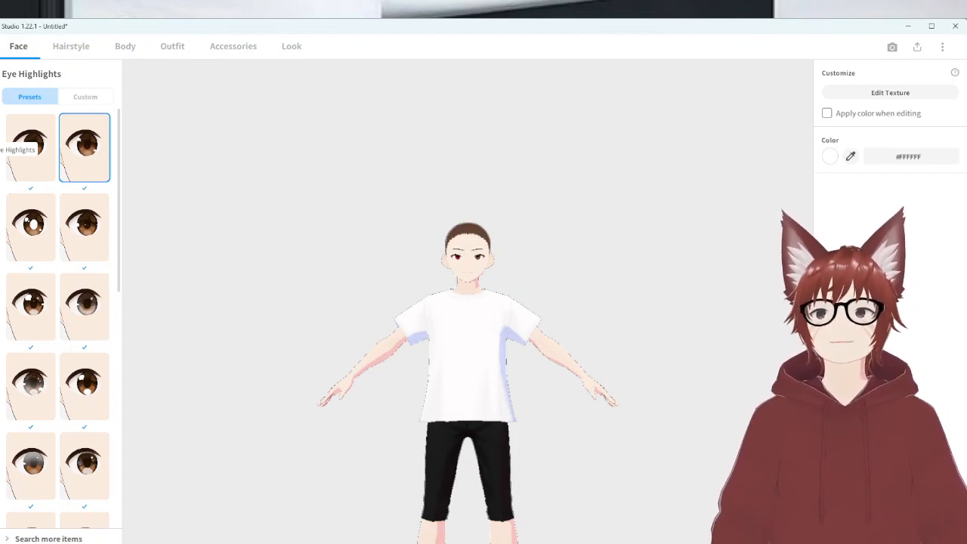
{"action": "left_click", "coordinate": [1, 175]}
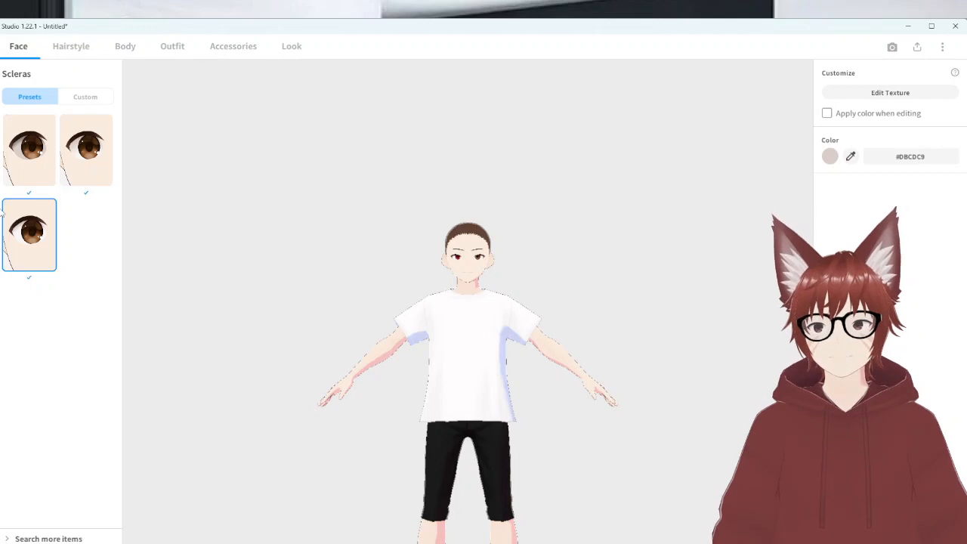
{"action": "left_click", "coordinate": [1, 198]}
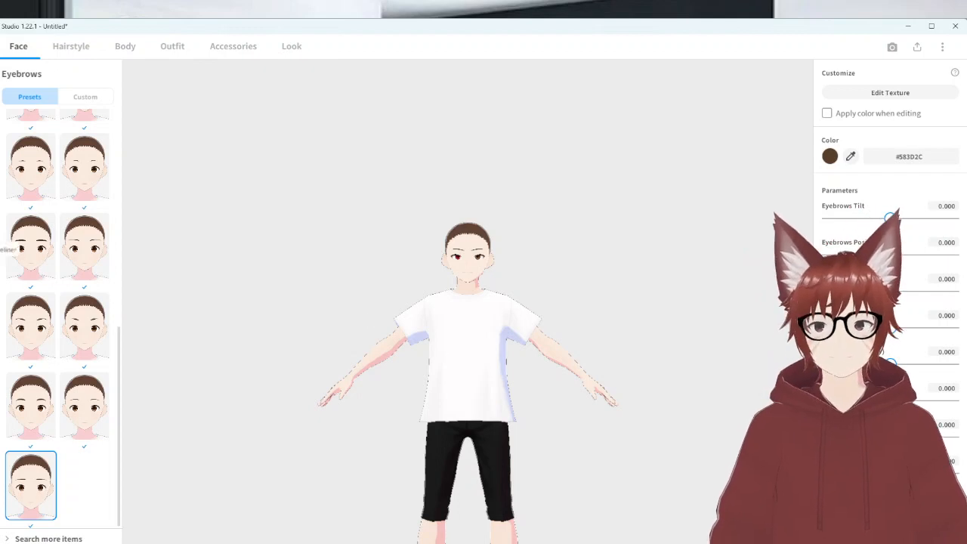
{"action": "left_click", "coordinate": [0, 224]}
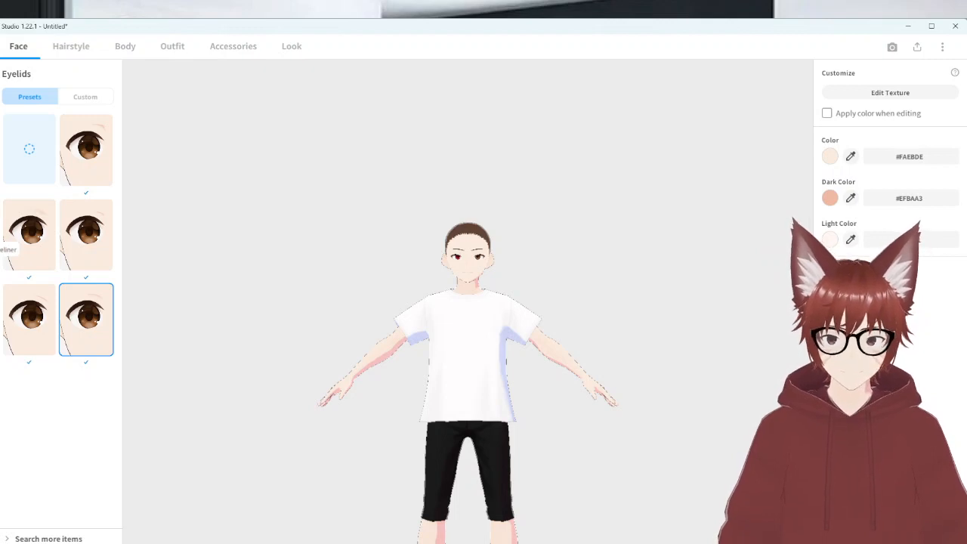
{"action": "left_click", "coordinate": [0, 249]}
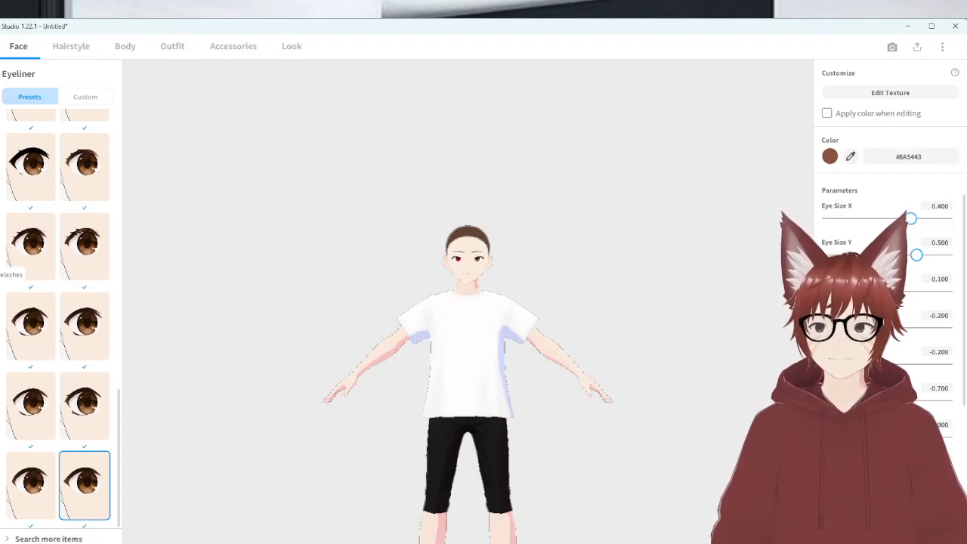
{"action": "left_click", "coordinate": [4, 259]}
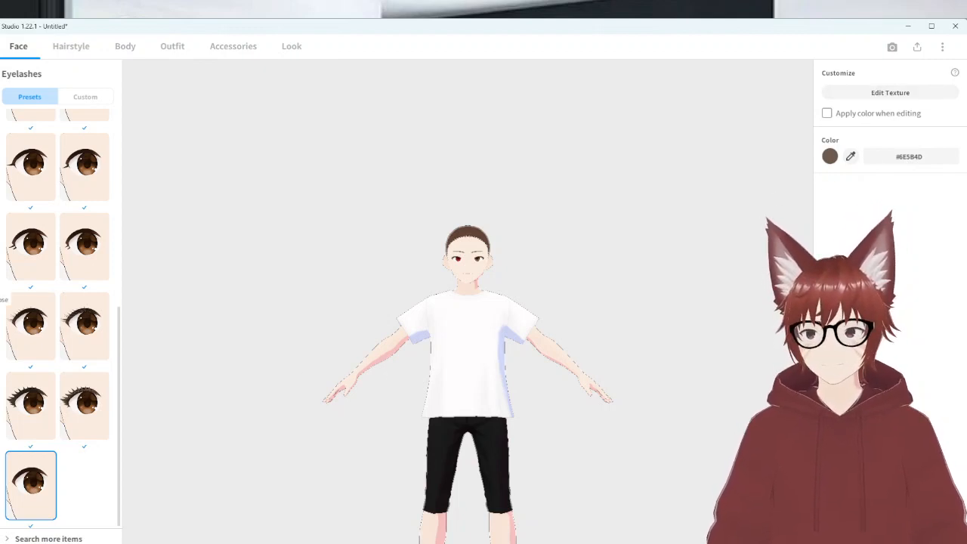
{"action": "left_click", "coordinate": [1, 300]}
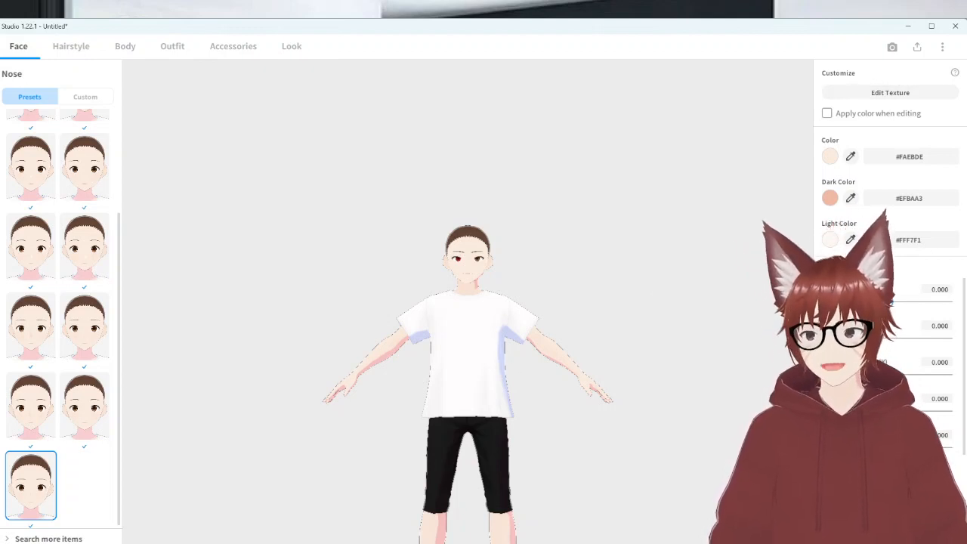
Examine the mouth presets and shape parameters, including lips, vampire teeth and shark teeth, as well as the mouth inside presets
{"action": "left_click", "coordinate": [0, 325]}
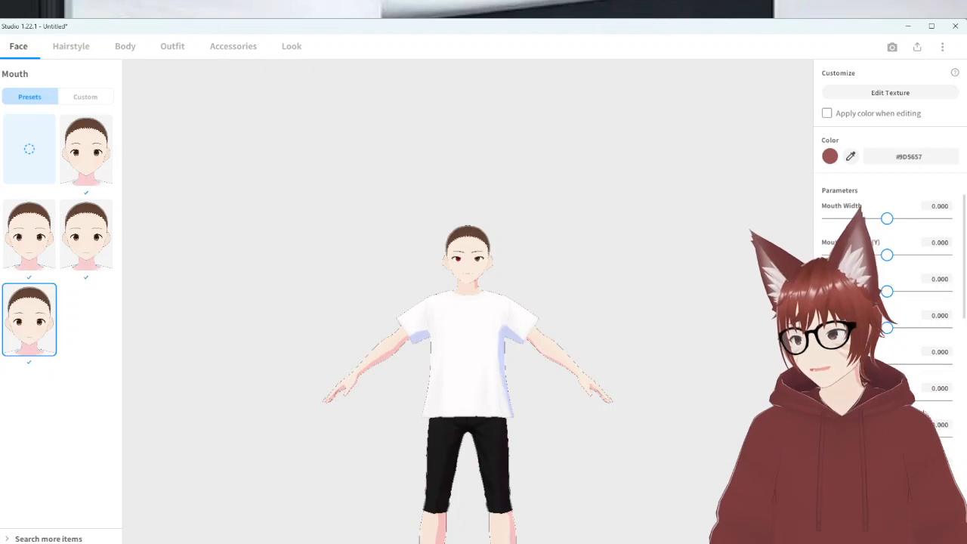
{"action": "scroll", "coordinate": [888, 302], "scroll_direction": "down", "scroll_amount": 1}
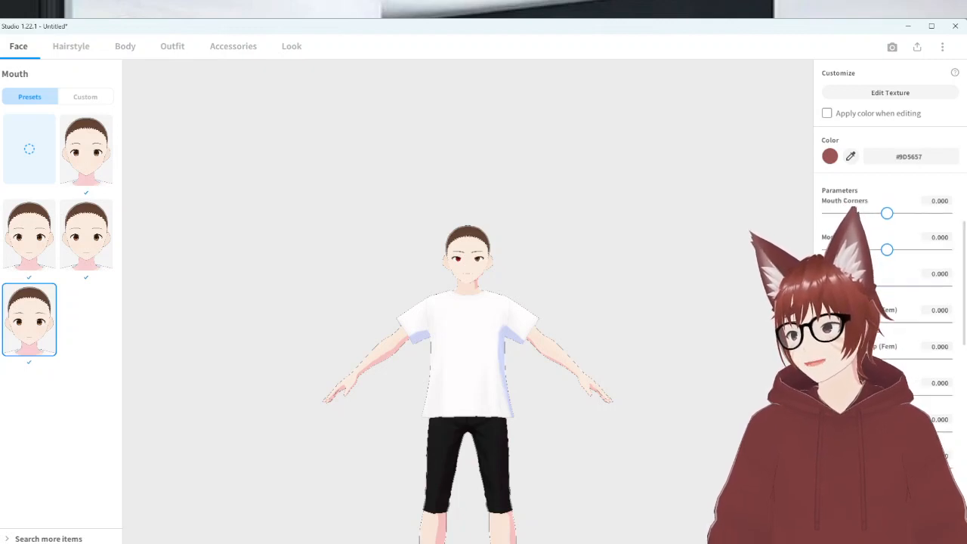
{"action": "scroll", "coordinate": [888, 303], "scroll_direction": "down", "scroll_amount": 1}
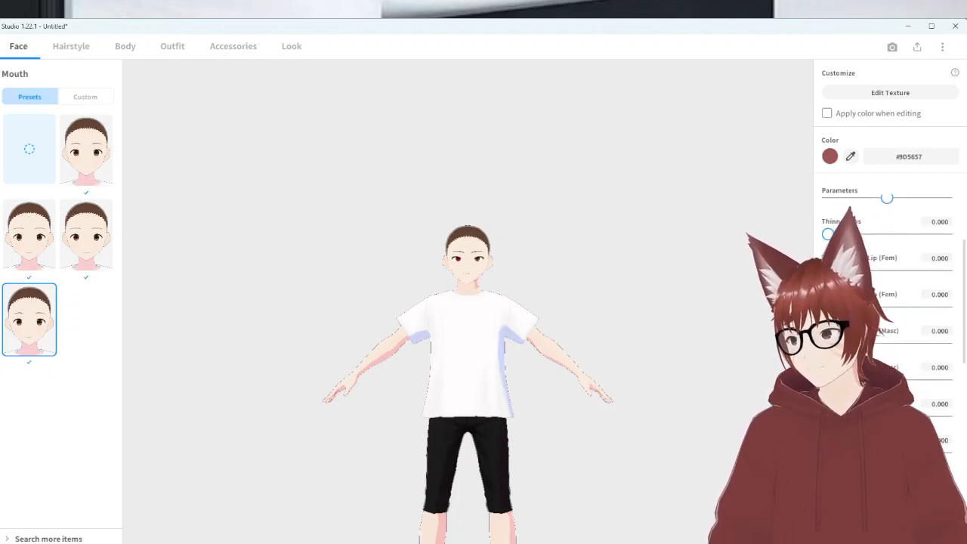
{"action": "scroll", "coordinate": [888, 302], "scroll_direction": "down", "scroll_amount": 2}
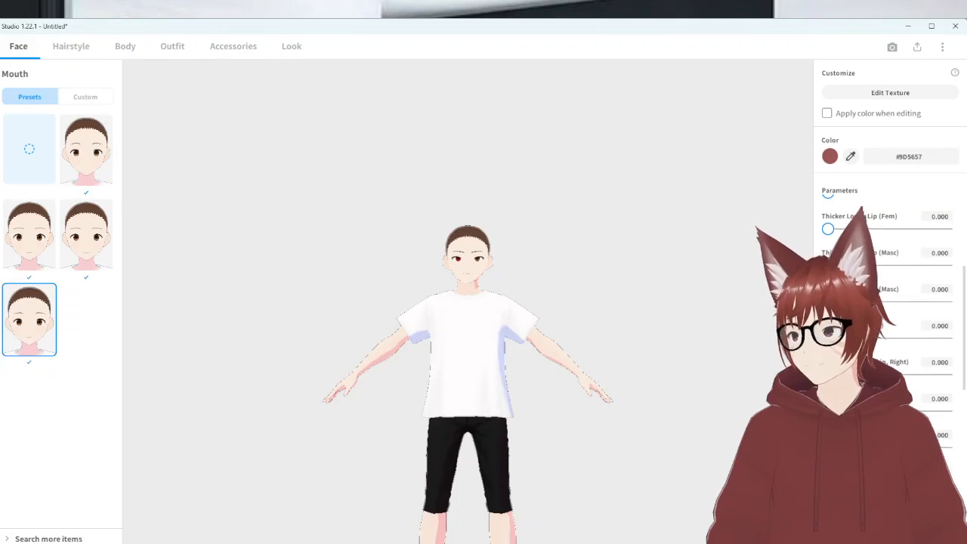
{"action": "scroll", "coordinate": [889, 302], "scroll_direction": "down", "scroll_amount": 2}
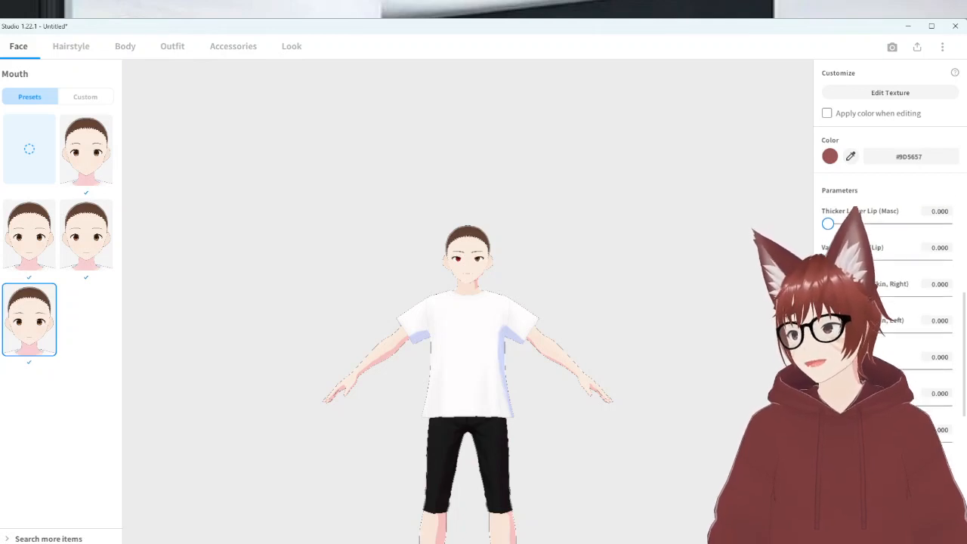
{"action": "scroll", "coordinate": [888, 317], "scroll_direction": "down", "scroll_amount": 4}
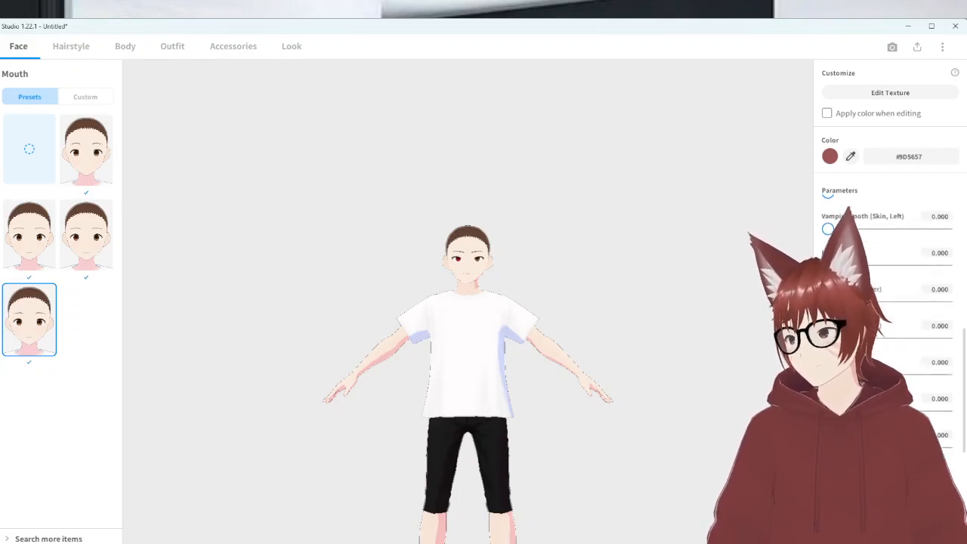
{"action": "scroll", "coordinate": [888, 317], "scroll_direction": "down", "scroll_amount": 2}
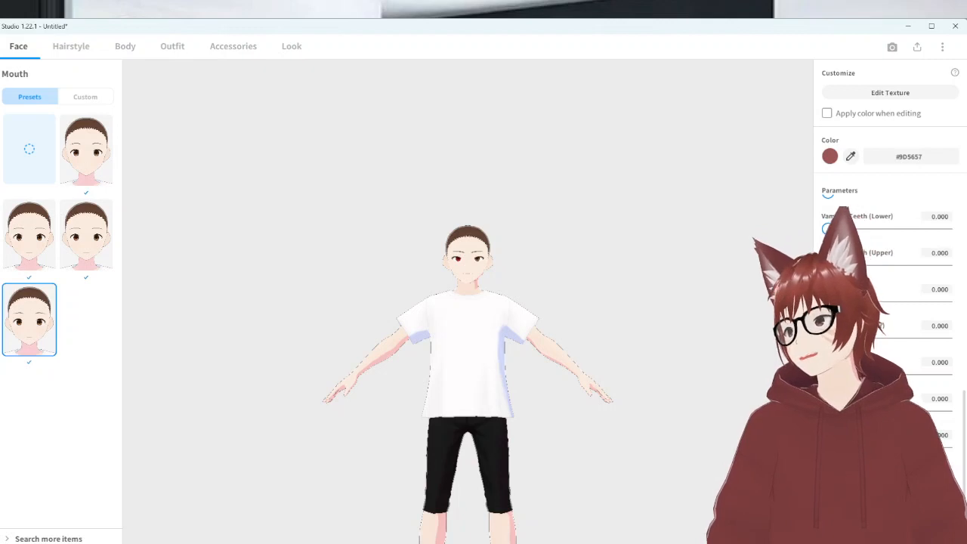
{"action": "scroll", "coordinate": [888, 317], "scroll_direction": "up", "scroll_amount": 1}
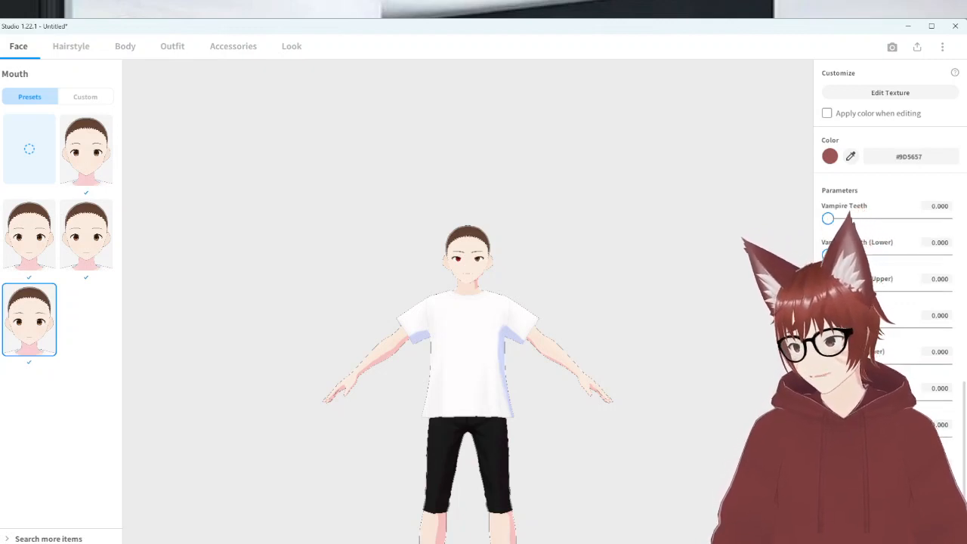
{"action": "scroll", "coordinate": [888, 317], "scroll_direction": "down", "scroll_amount": 1}
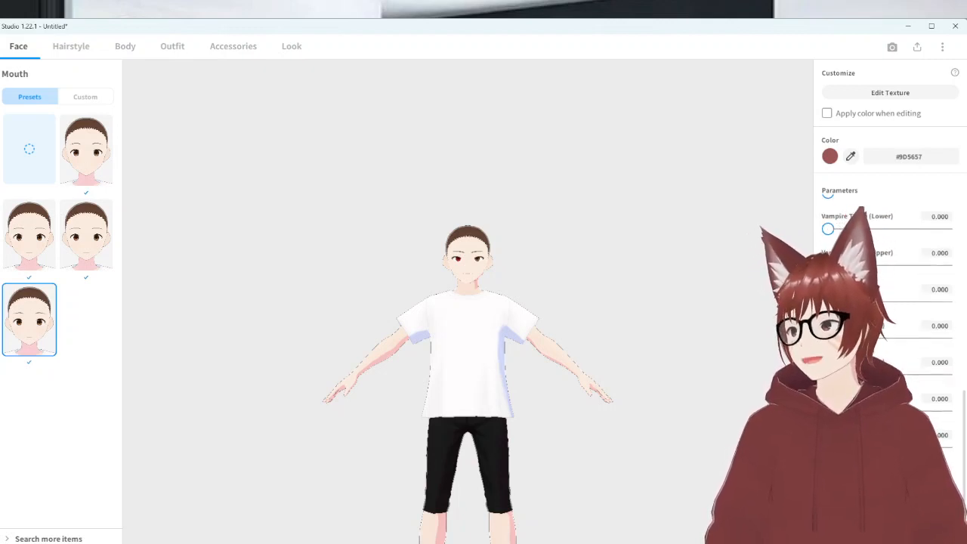
{"action": "scroll", "coordinate": [888, 318], "scroll_direction": "down", "scroll_amount": 2}
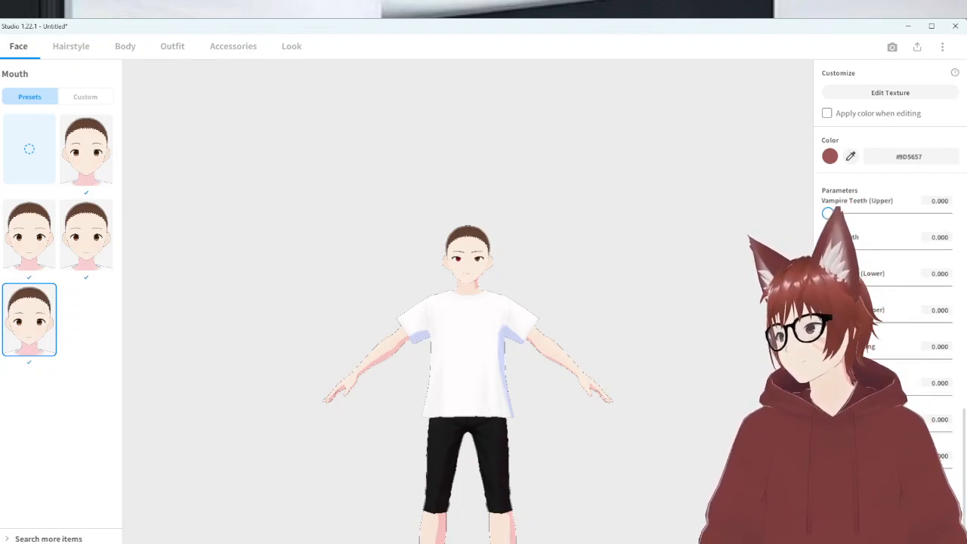
{"action": "scroll", "coordinate": [888, 318], "scroll_direction": "down", "scroll_amount": 2}
{"action": "scroll", "coordinate": [888, 317], "scroll_direction": "up", "scroll_amount": 1}
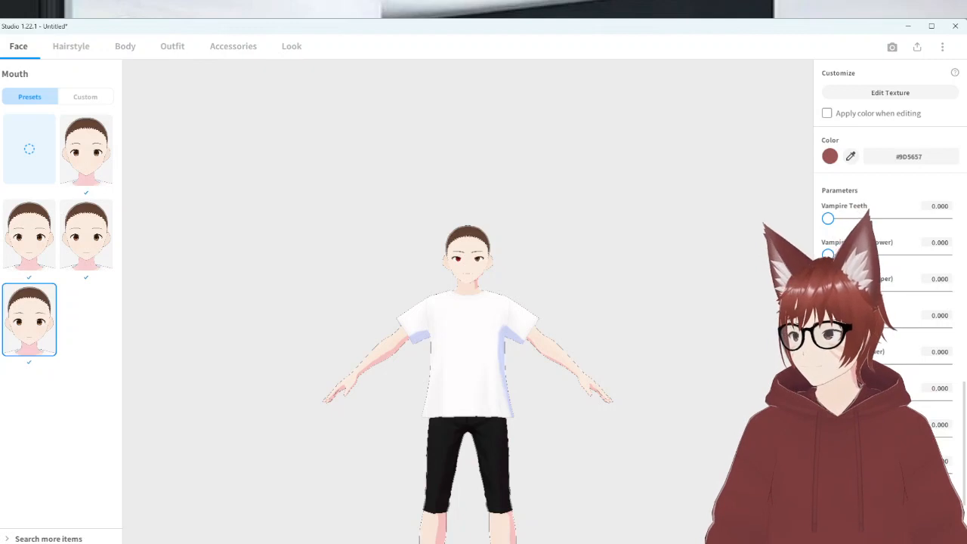
{"action": "scroll", "coordinate": [888, 318], "scroll_direction": "down", "scroll_amount": 3}
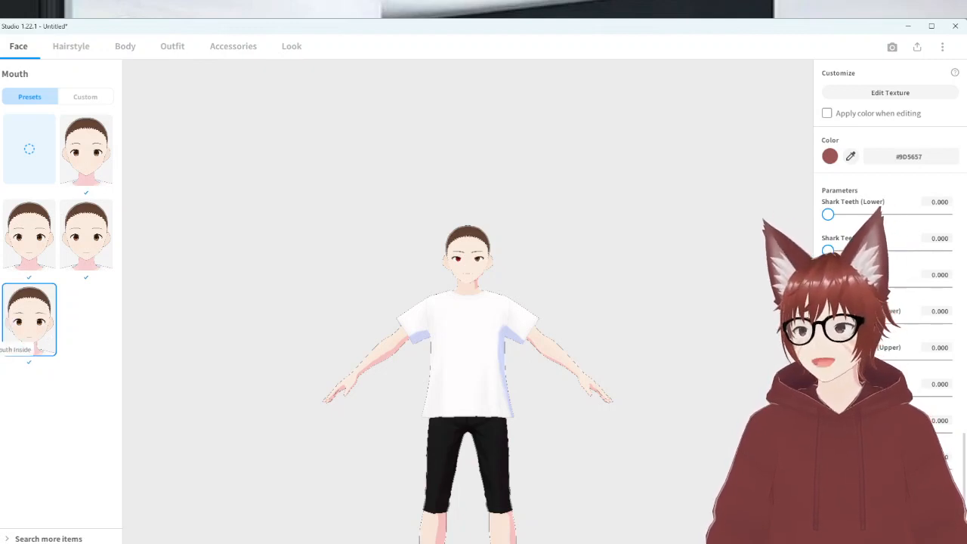
{"action": "left_click", "coordinate": [1, 349]}
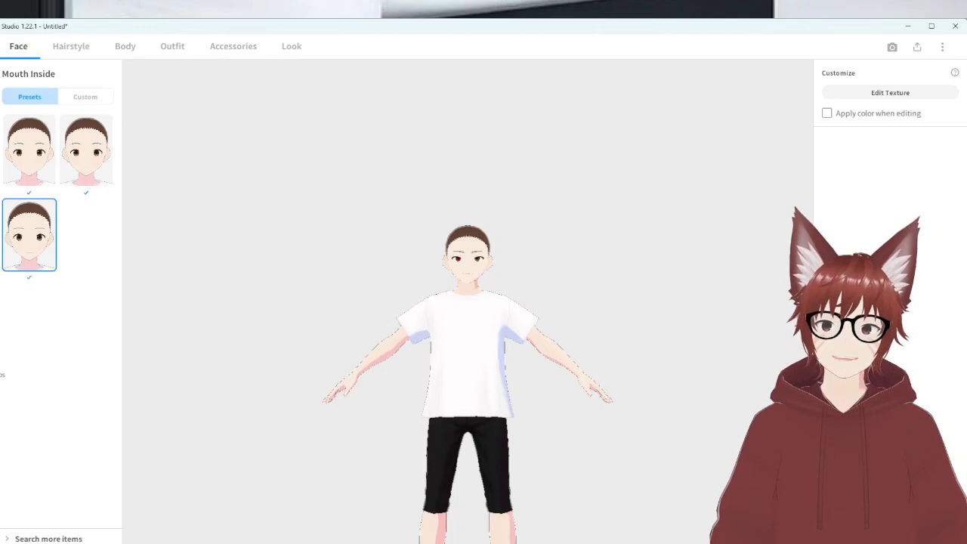
Examine the available presets for lips, cheeks and face skin, including the skin colour settings
{"action": "left_click", "coordinate": [0, 372]}
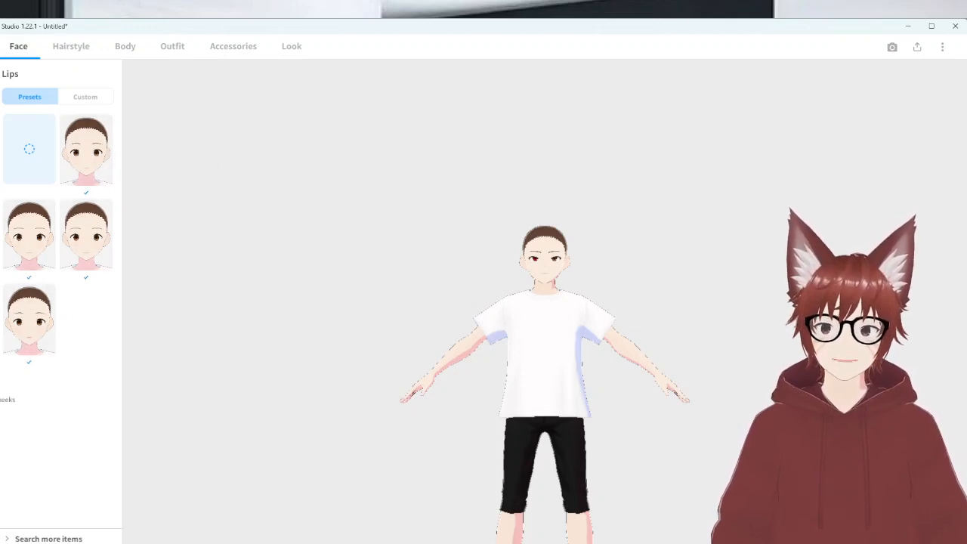
{"action": "left_click", "coordinate": [7, 399]}
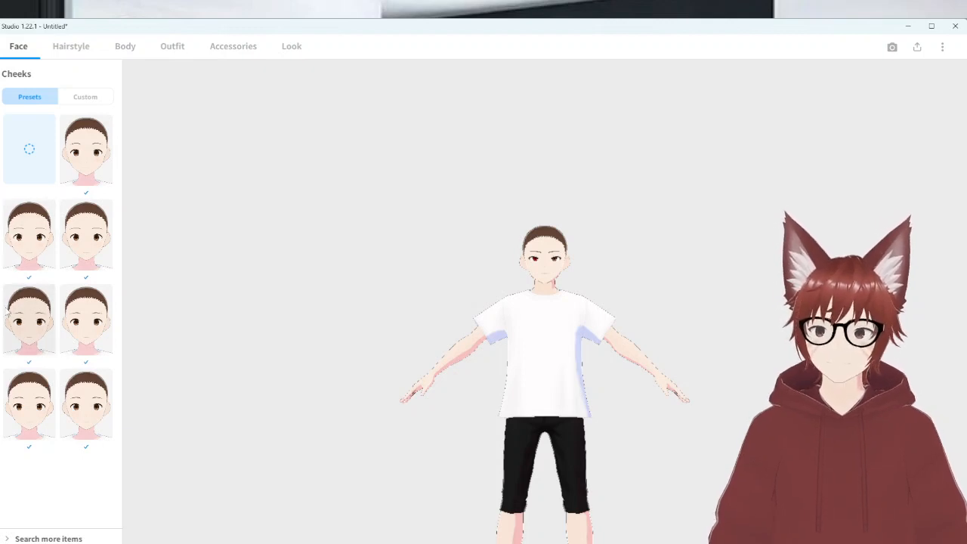
{"action": "left_click", "coordinate": [0, 425]}
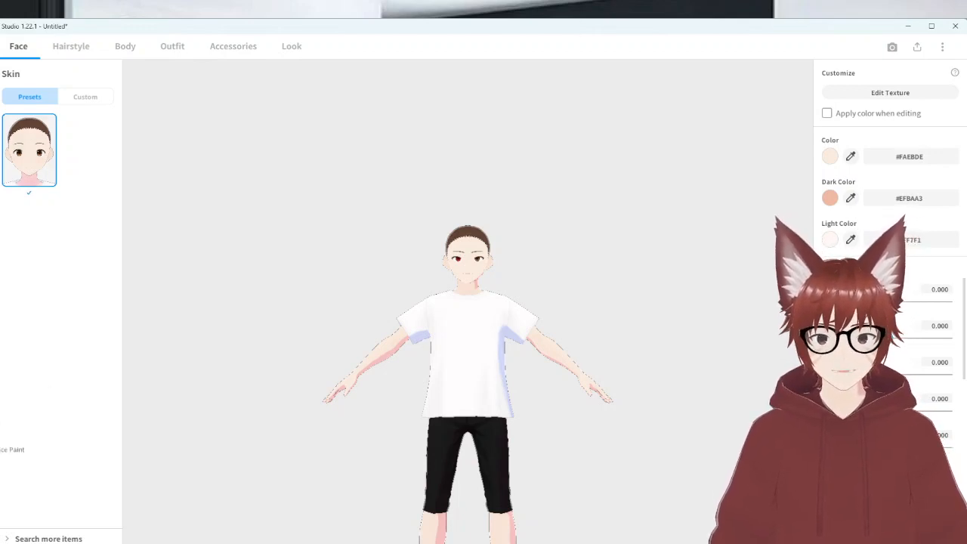
Apply the face paint preset with red markings around the eyes, in the fourth row, second column
{"action": "left_click", "coordinate": [11, 450]}
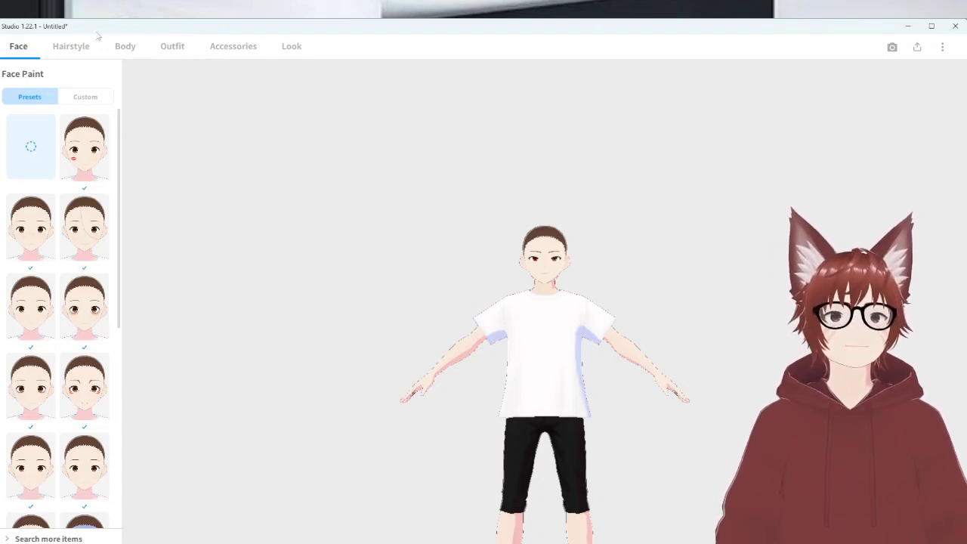
{"action": "scroll", "coordinate": [2, 125], "scroll_direction": "down", "scroll_amount": 1}
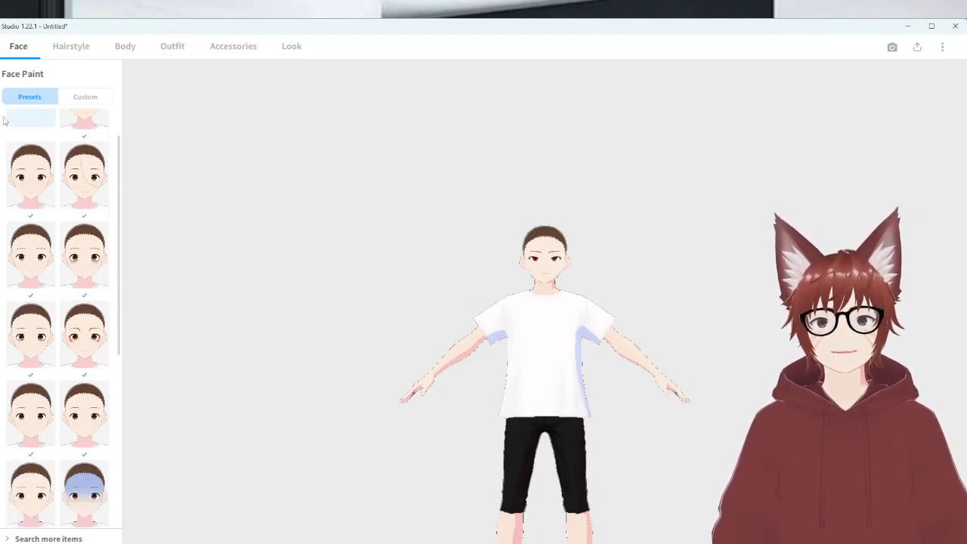
{"action": "scroll", "coordinate": [7, 121], "scroll_direction": "up", "scroll_amount": 1}
{"action": "scroll", "coordinate": [15, 123], "scroll_direction": "down", "scroll_amount": 3}
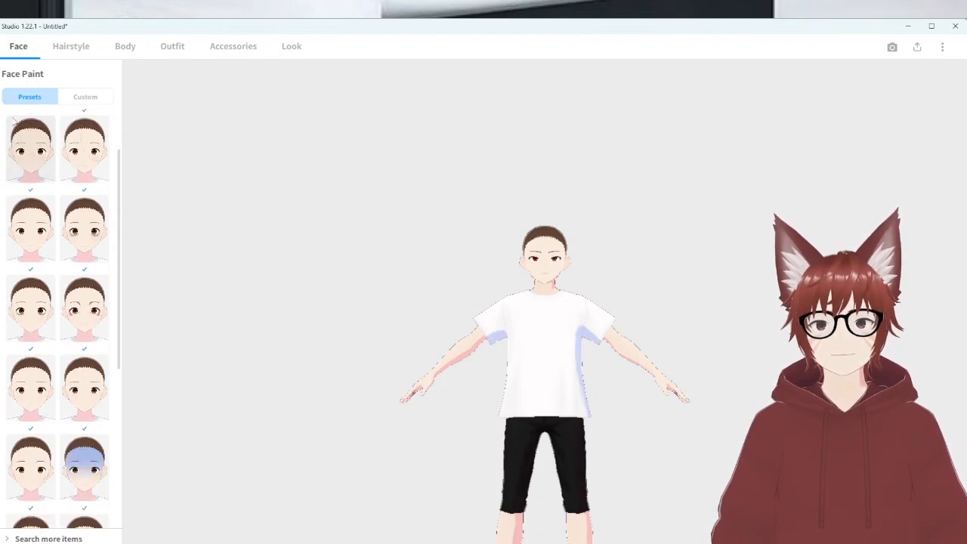
{"action": "scroll", "coordinate": [17, 122], "scroll_direction": "down", "scroll_amount": 4}
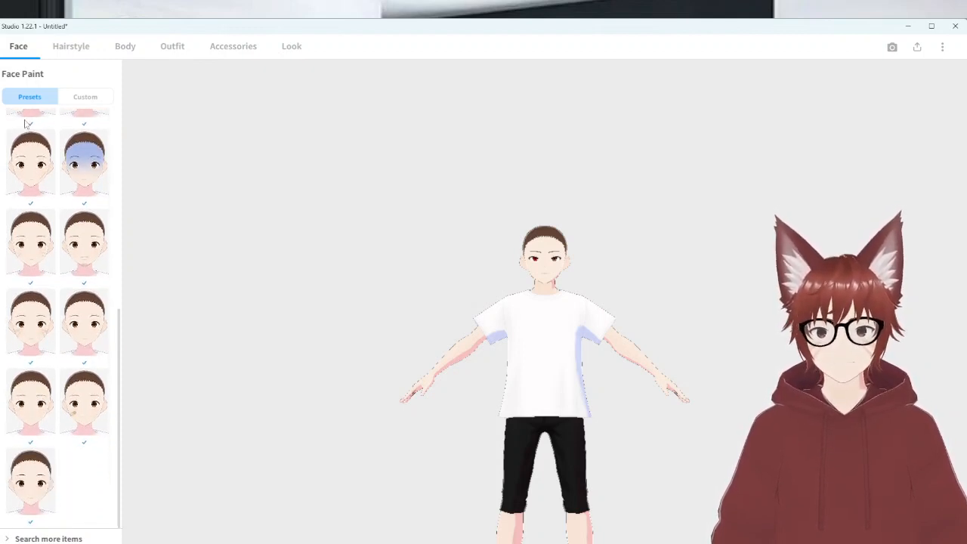
{"action": "scroll", "coordinate": [48, 149], "scroll_direction": "up", "scroll_amount": 1}
{"action": "scroll", "coordinate": [48, 149], "scroll_direction": "up", "scroll_amount": 2}
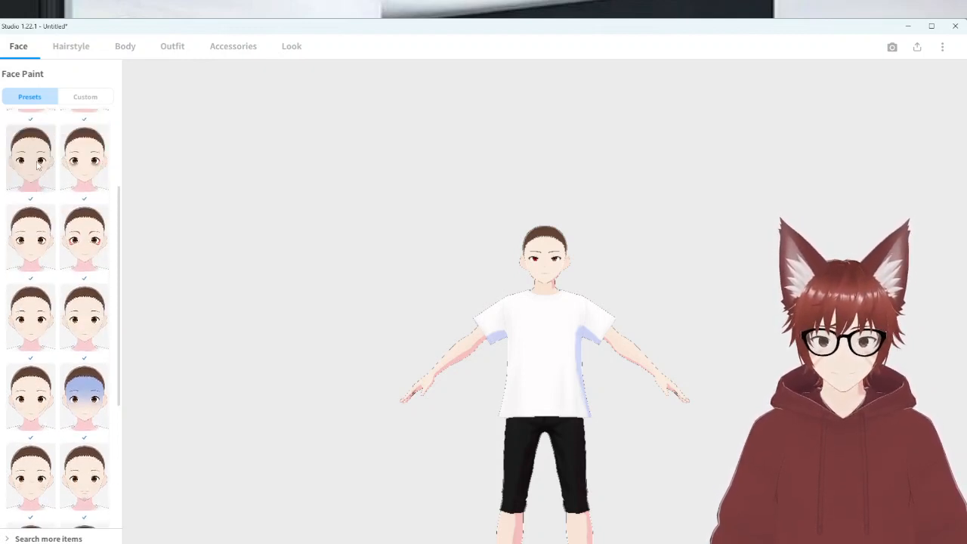
{"action": "scroll", "coordinate": [35, 167], "scroll_direction": "up", "scroll_amount": 1}
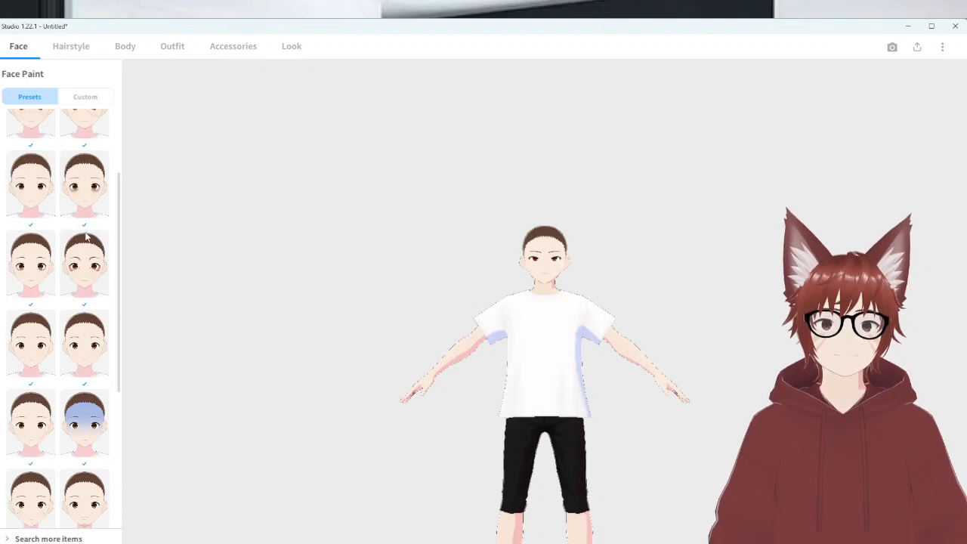
{"action": "left_click", "coordinate": [88, 250]}
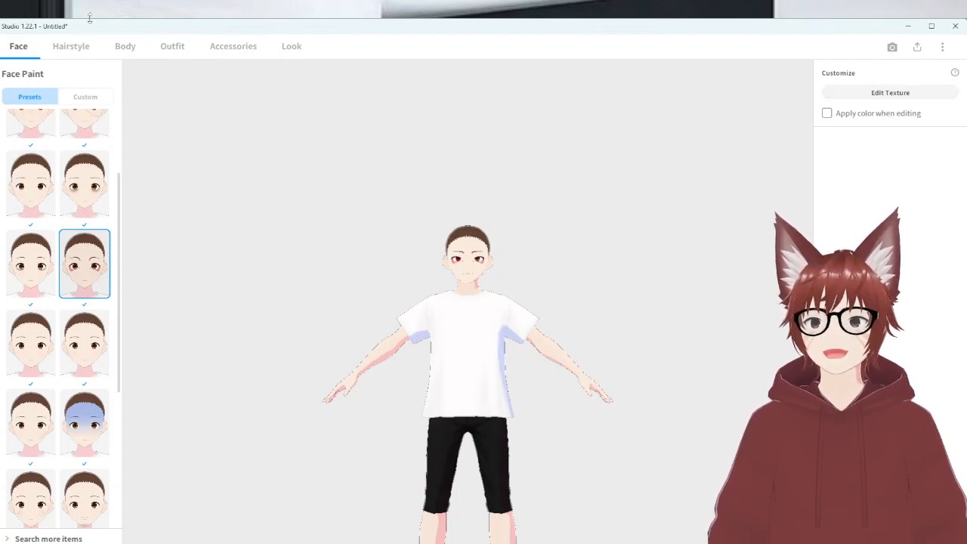
Examine the custom face paint items and the Expression Editor, including the Eyebrows (Fem) parameters for the Neutral expression
{"action": "left_click", "coordinate": [109, 97]}
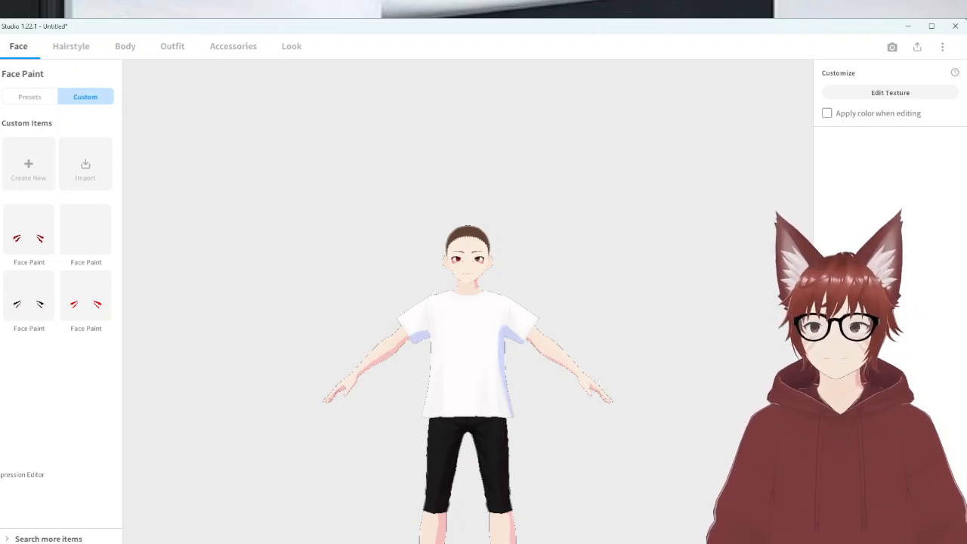
{"action": "left_click", "coordinate": [2, 475]}
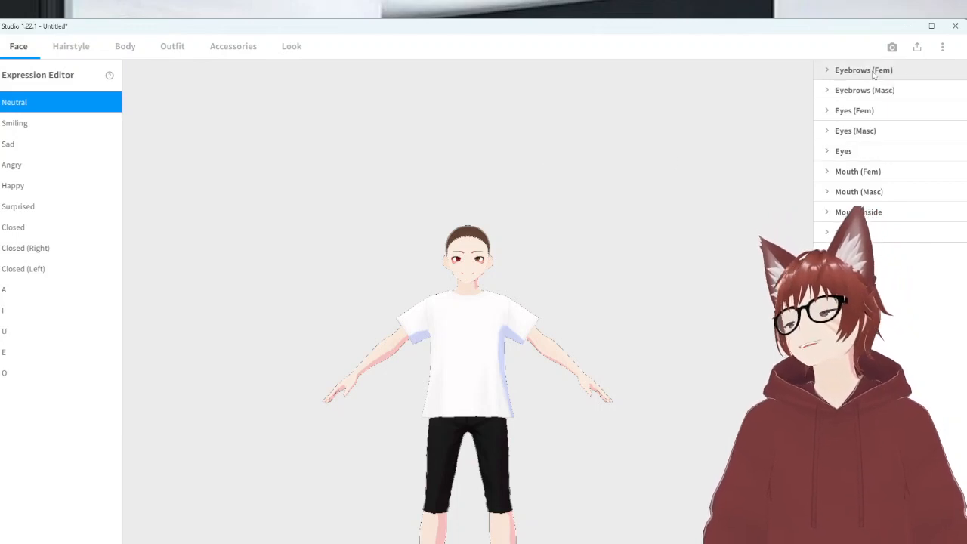
{"action": "left_click", "coordinate": [830, 72]}
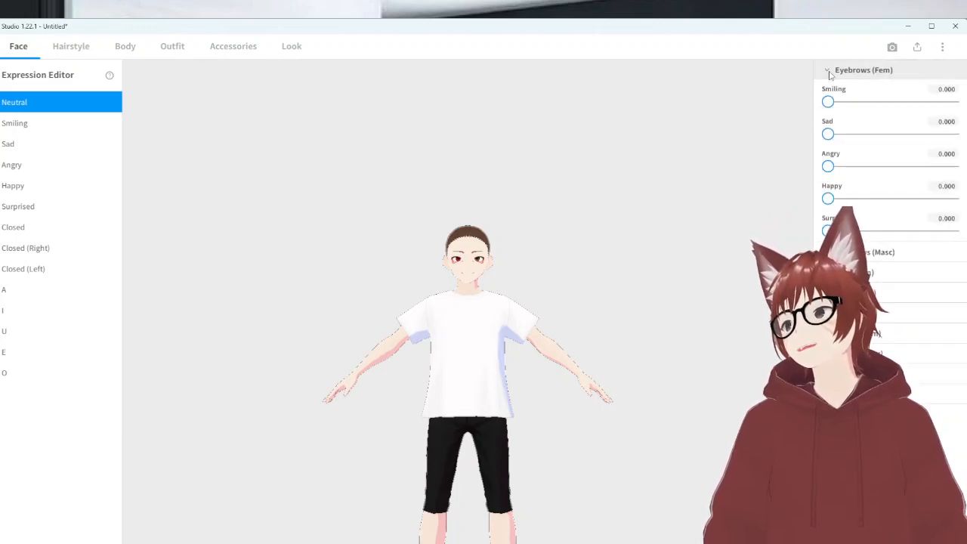
{"action": "left_click", "coordinate": [830, 72]}
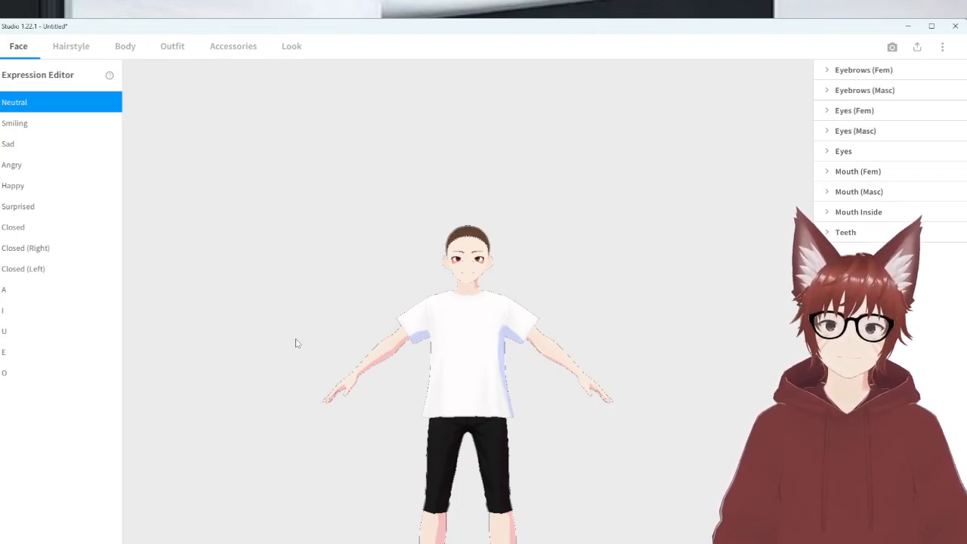
Examine the hairstyle sets and the front, back and overall hair presets
{"action": "left_click", "coordinate": [91, 57]}
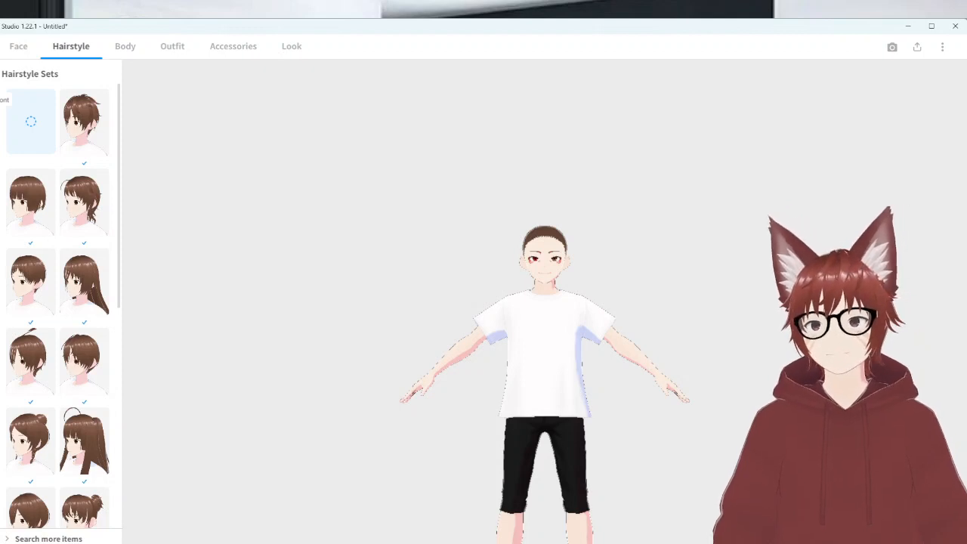
{"action": "left_click", "coordinate": [1, 99]}
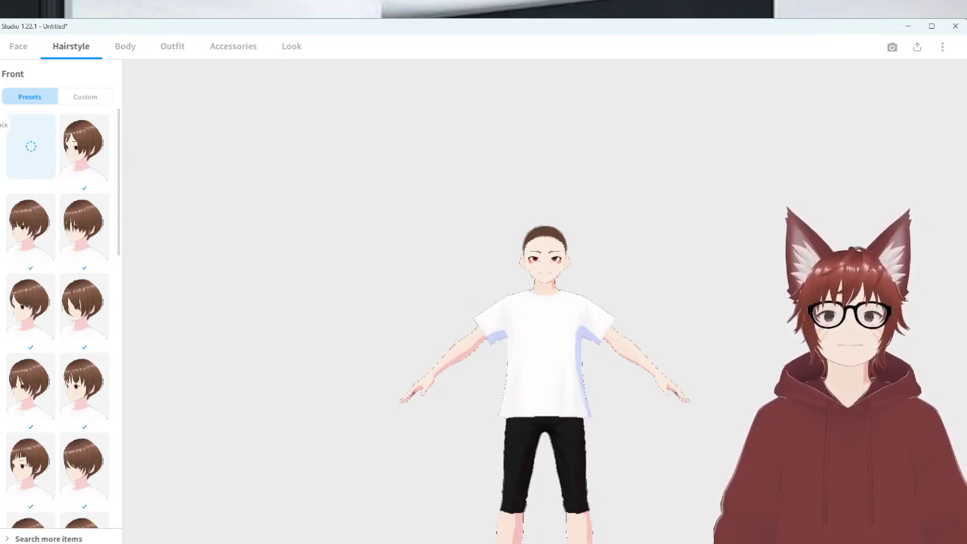
{"action": "left_click", "coordinate": [0, 125]}
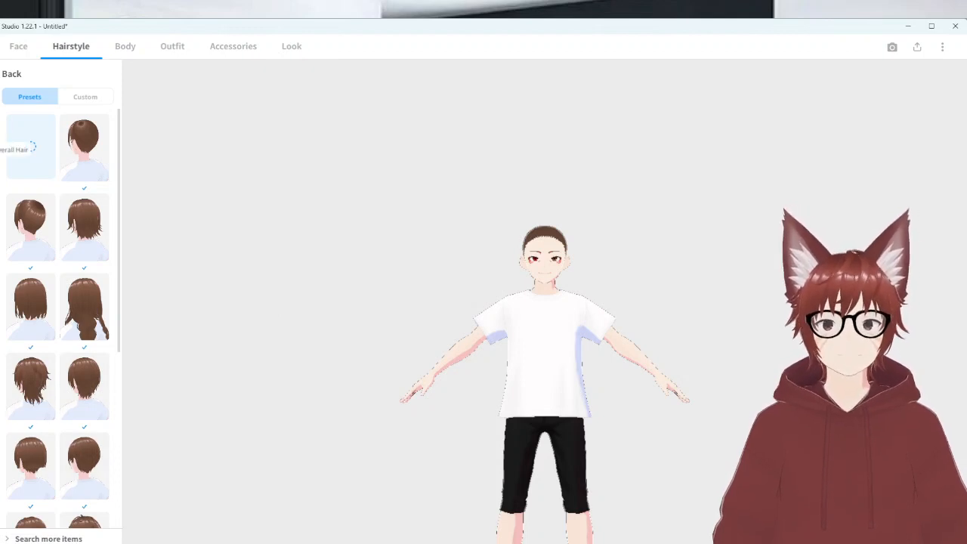
{"action": "scroll", "coordinate": [47, 195], "scroll_direction": "down", "scroll_amount": 3}
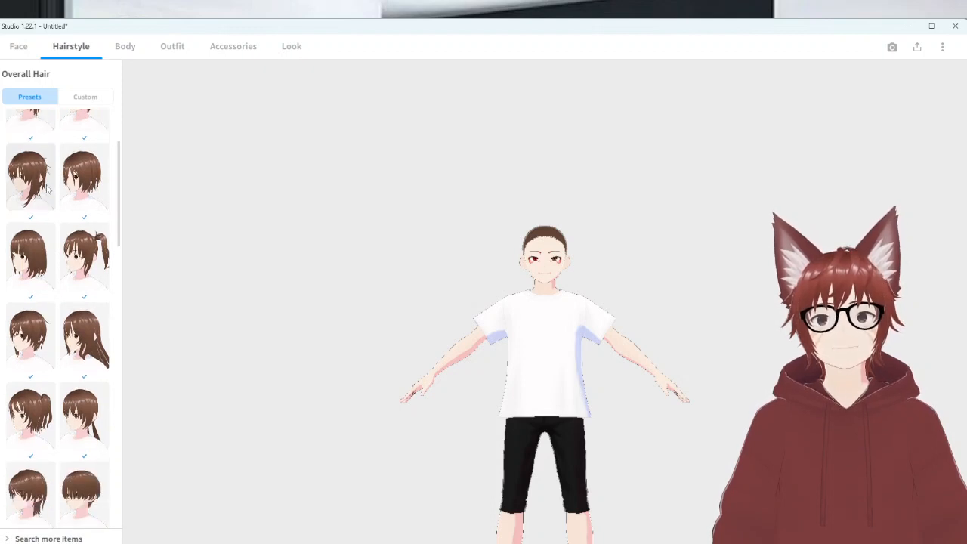
{"action": "scroll", "coordinate": [42, 182], "scroll_direction": "down", "scroll_amount": 1}
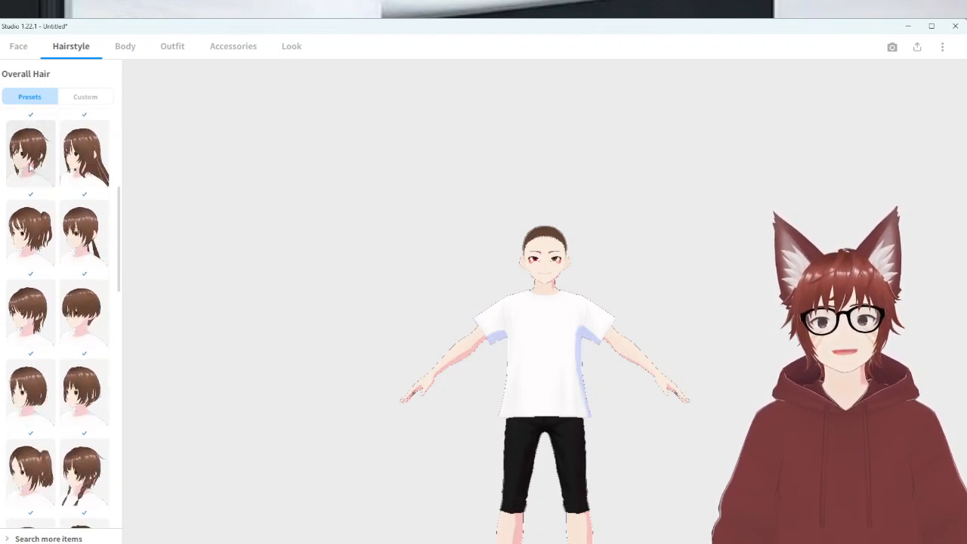
{"action": "scroll", "coordinate": [11, 201], "scroll_direction": "down", "scroll_amount": 1}
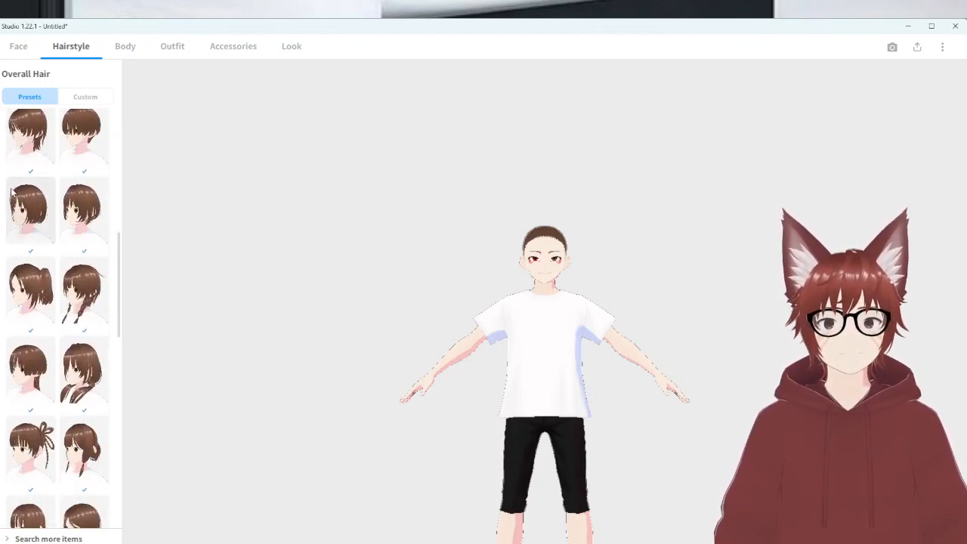
{"action": "scroll", "coordinate": [9, 187], "scroll_direction": "down", "scroll_amount": 2}
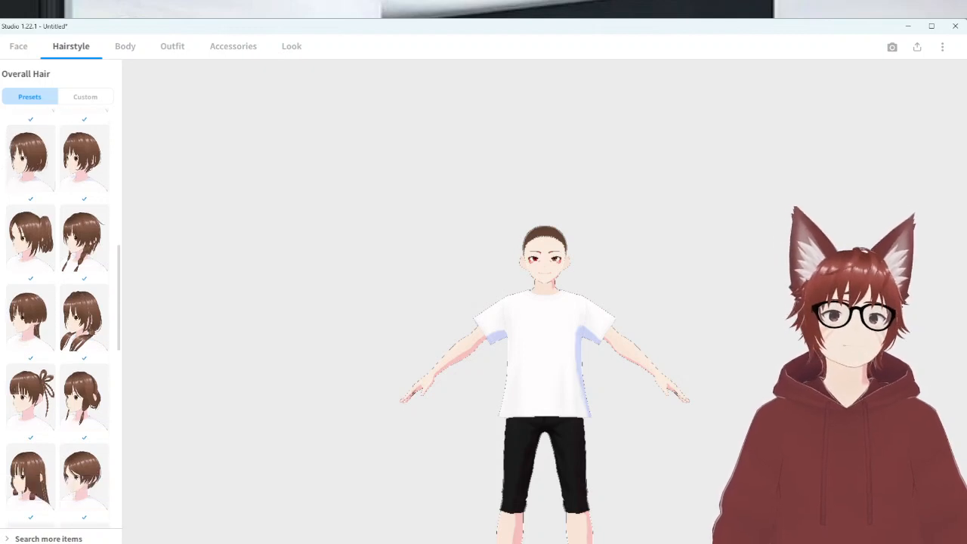
Examine the hair presets for extensions, side, ahoge, extra and base hair
{"action": "left_click", "coordinate": [1, 175]}
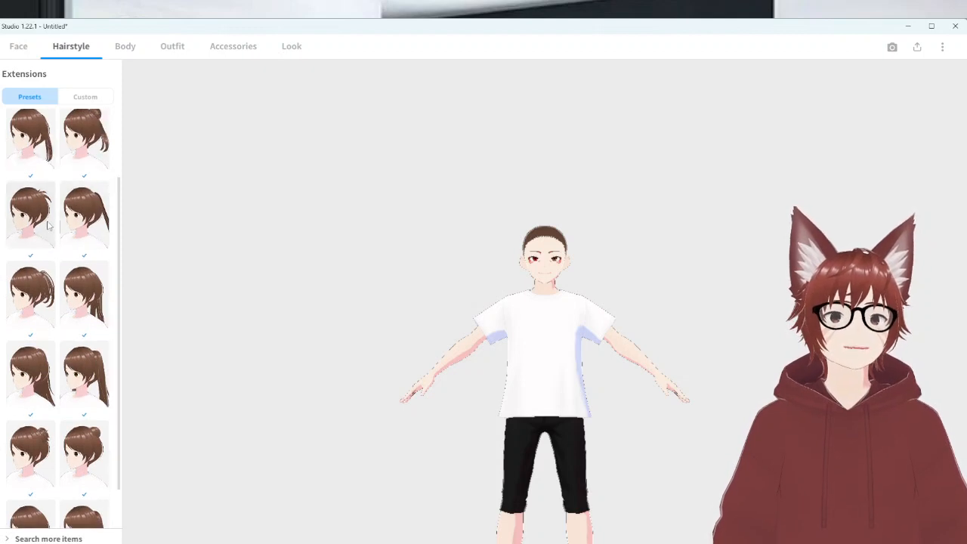
{"action": "scroll", "coordinate": [73, 215], "scroll_direction": "down", "scroll_amount": 1}
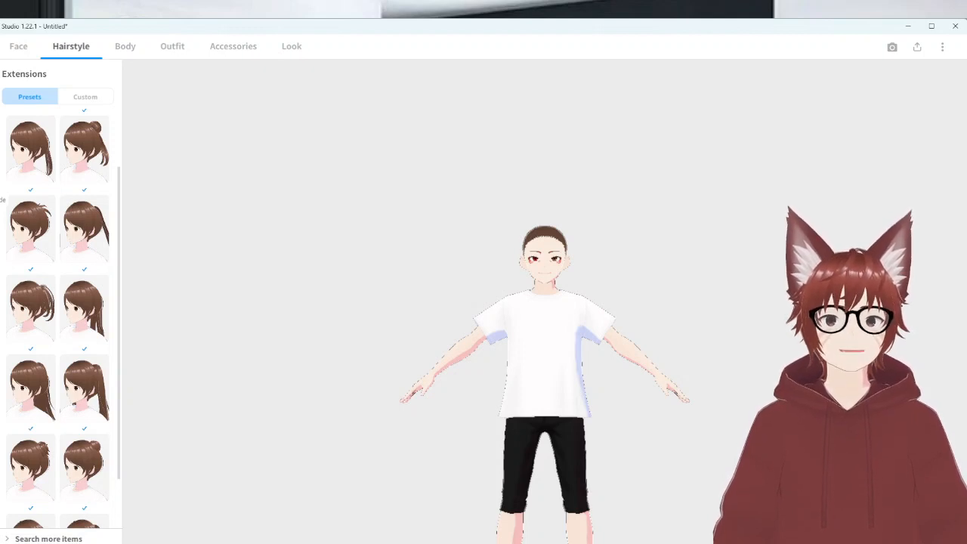
{"action": "left_click", "coordinate": [0, 187]}
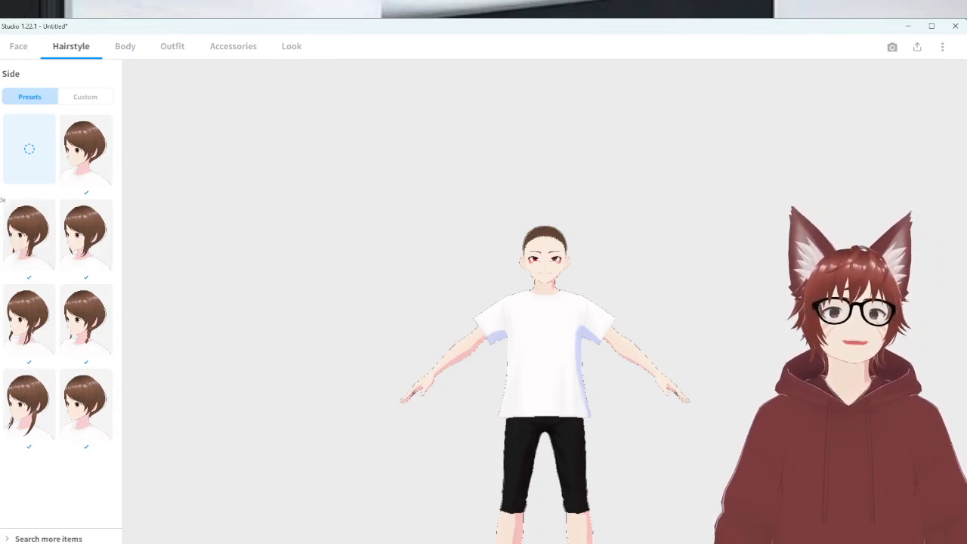
{"action": "left_click", "coordinate": [1, 223]}
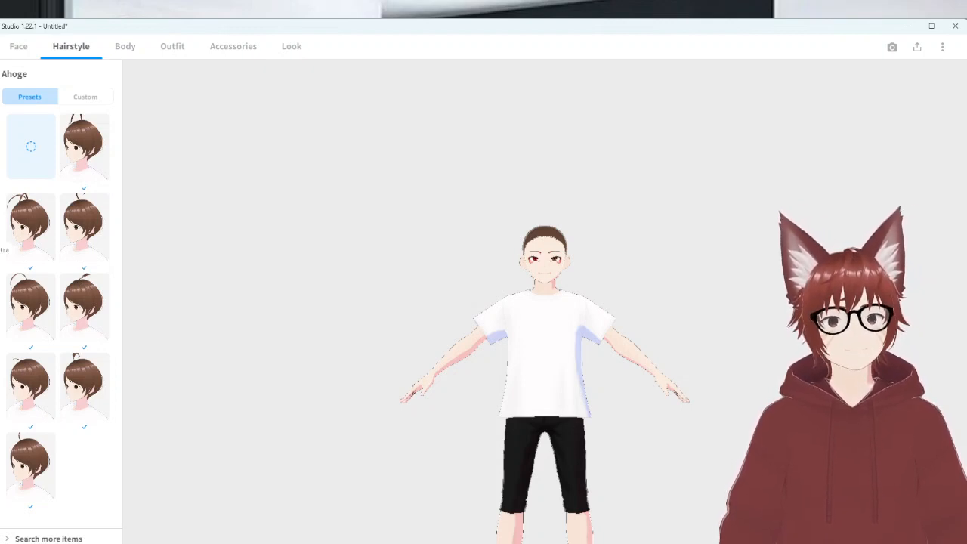
{"action": "left_click", "coordinate": [1, 242]}
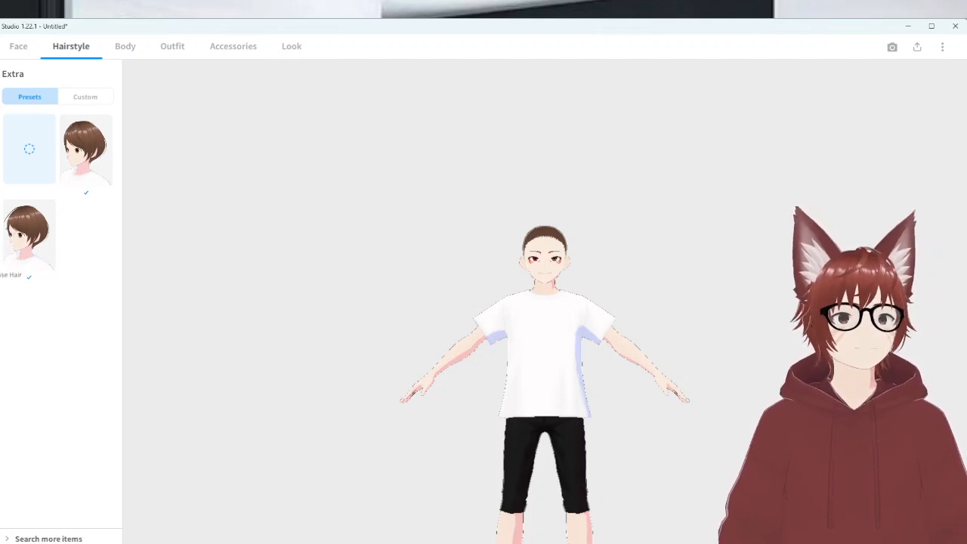
{"action": "left_click", "coordinate": [0, 275]}
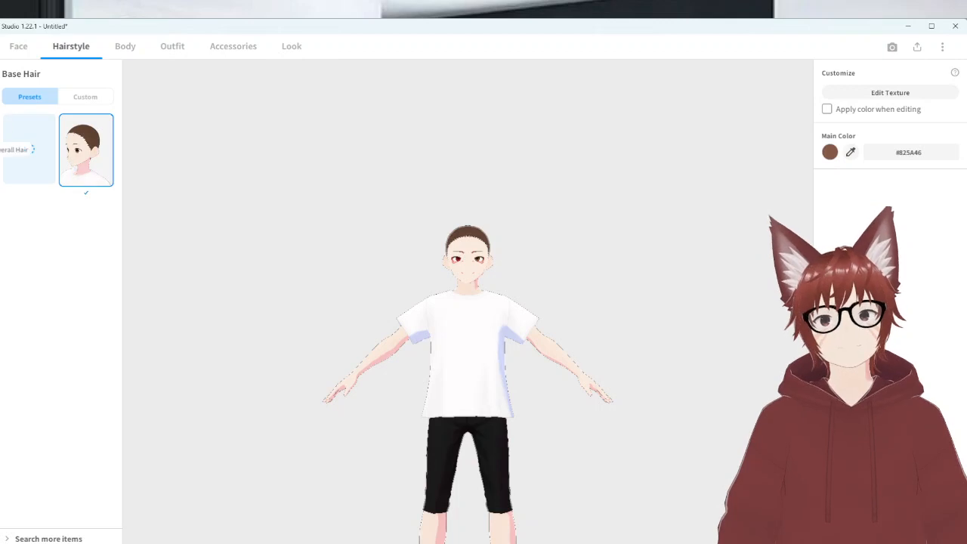
Apply the Overall Hair preset with neck-length layered hair, in the seventh row, first column
{"action": "left_click", "coordinate": [0, 149]}
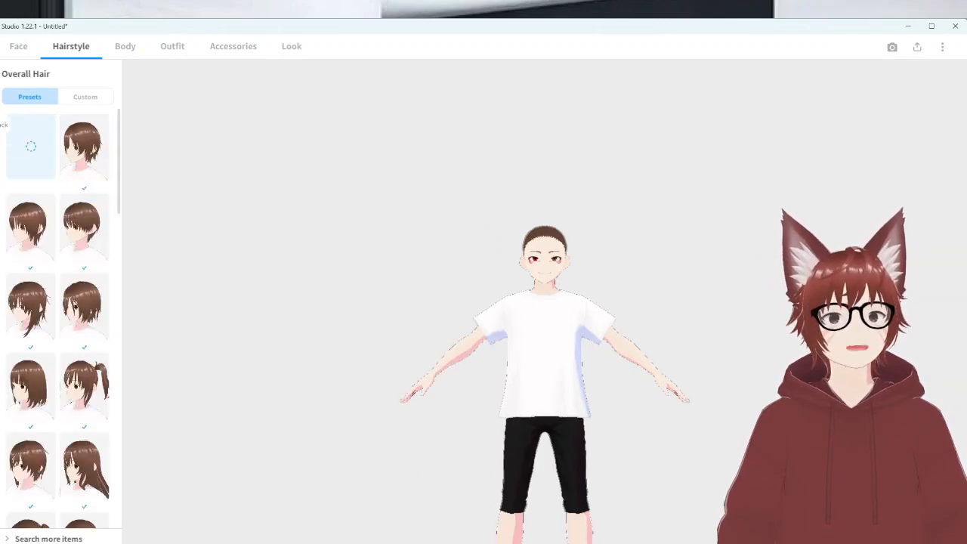
{"action": "scroll", "coordinate": [85, 177], "scroll_direction": "down", "scroll_amount": 3}
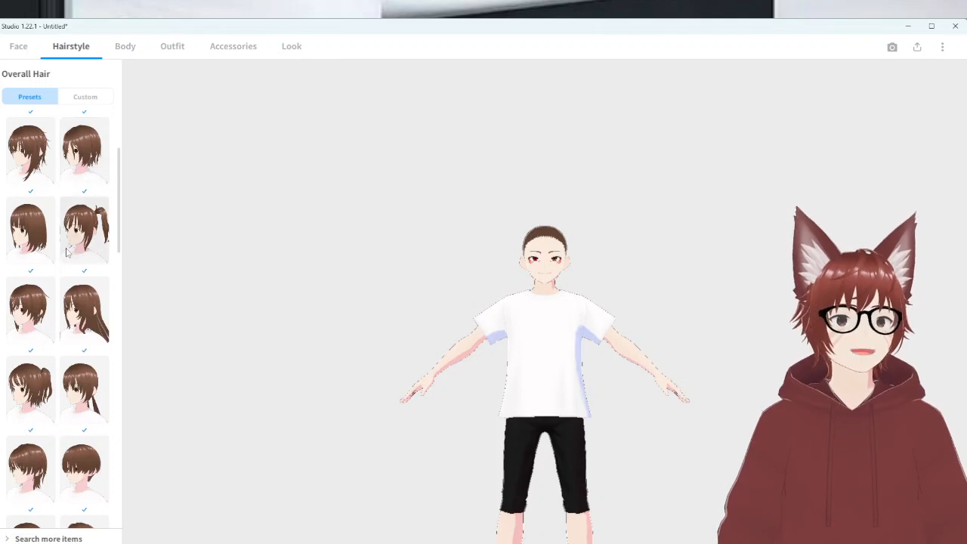
{"action": "scroll", "coordinate": [67, 260], "scroll_direction": "down", "scroll_amount": 1}
{"action": "left_click", "coordinate": [18, 388]}
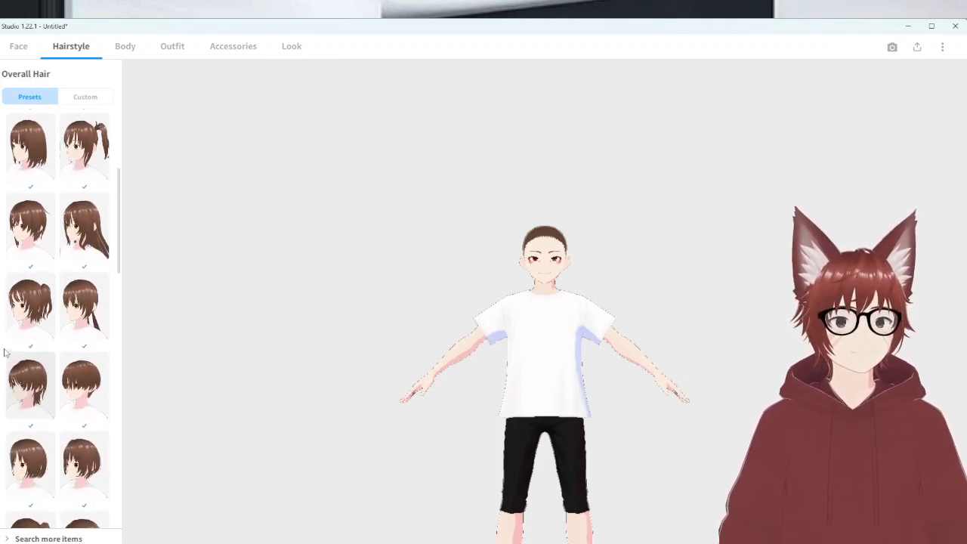
{"action": "left_click", "coordinate": [19, 389]}
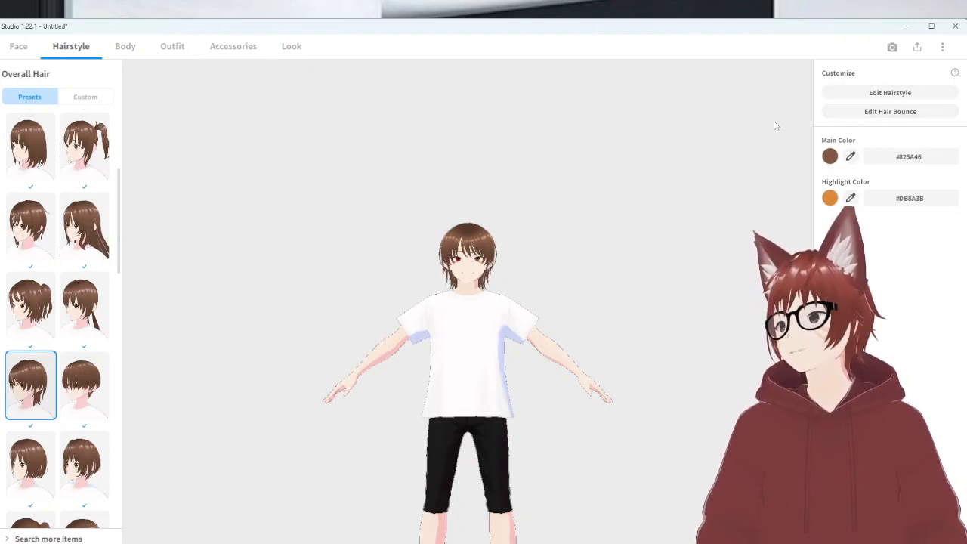
Examine the hair's bone groups in the bounce editor and close it without saving
{"action": "left_click", "coordinate": [847, 118]}
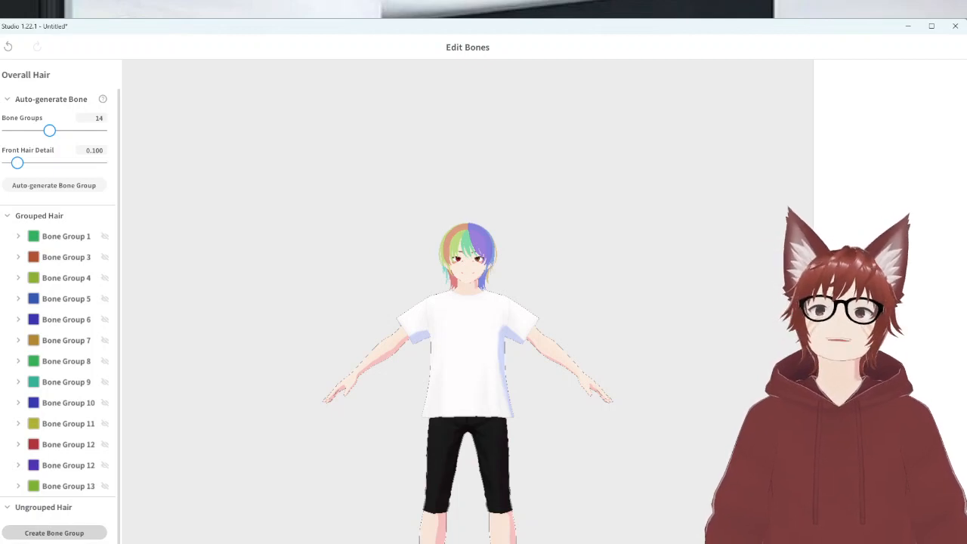
{"action": "left_click", "coordinate": [1, 49]}
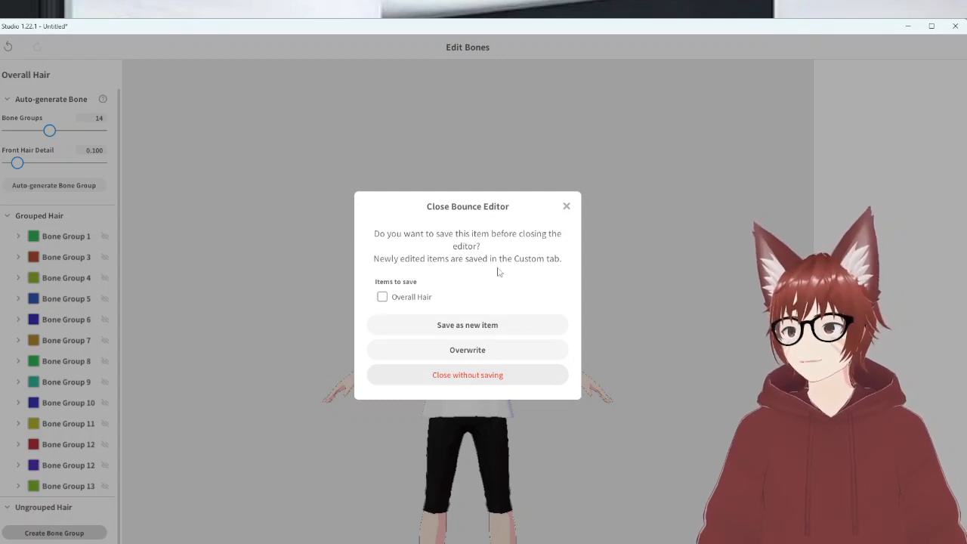
{"action": "left_click", "coordinate": [527, 375]}
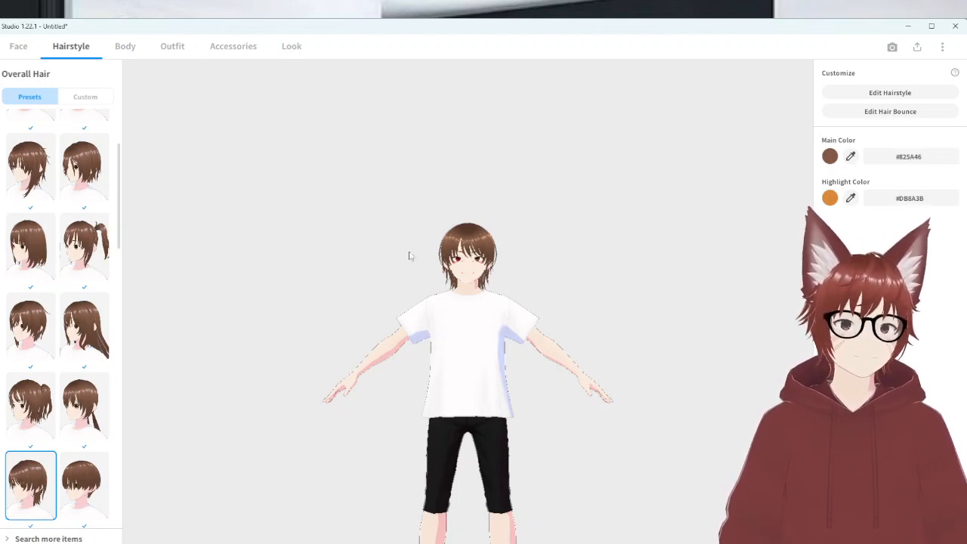
Apply the messy Overall Hair preset with long strands at the neck, in the third row, first column
{"action": "left_click", "coordinate": [31, 168]}
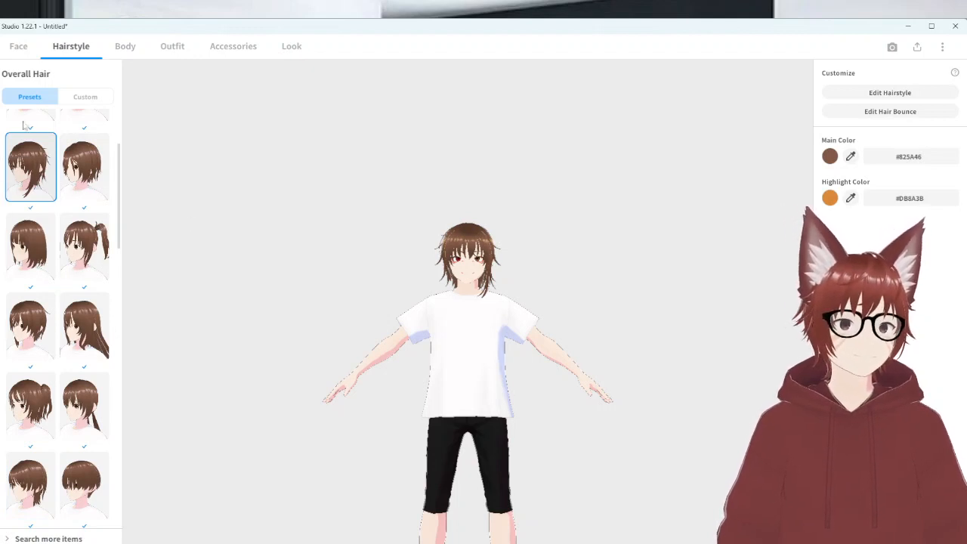
Raise the avatar's height to about 197.3 cm by setting its body parameter to 0.238, and set the parameter directly below to -0.004
{"action": "left_click", "coordinate": [125, 47]}
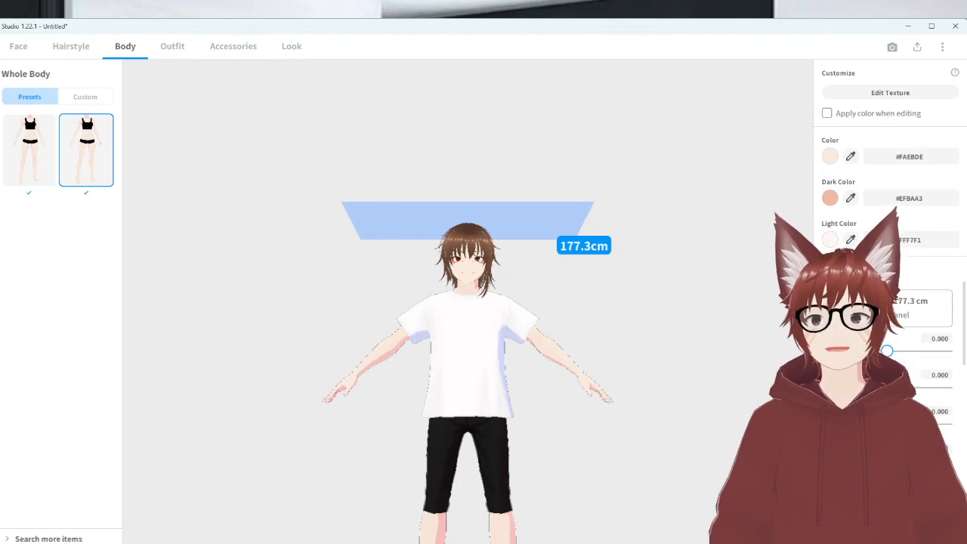
{"action": "scroll", "coordinate": [869, 378], "scroll_direction": "down", "scroll_amount": 2}
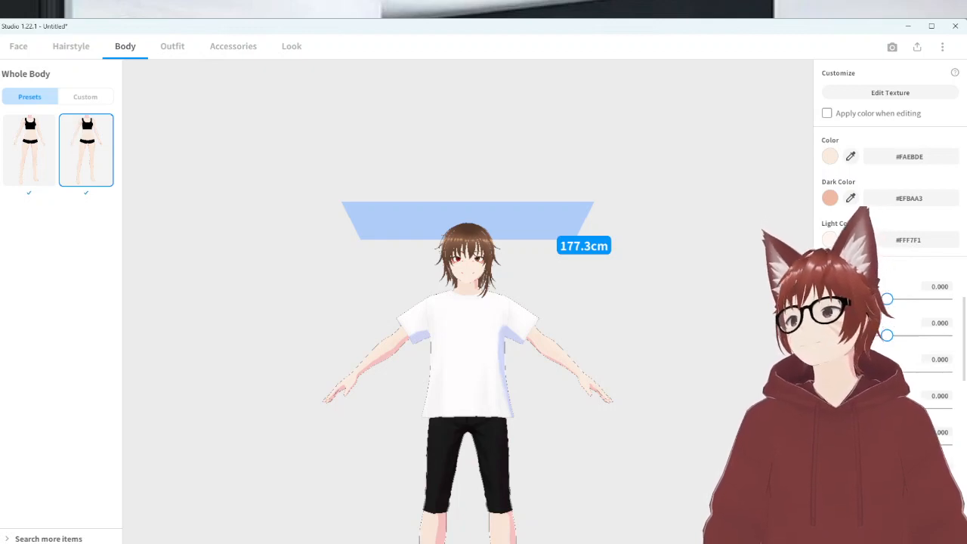
{"action": "scroll", "coordinate": [891, 401], "scroll_direction": "down", "scroll_amount": 2}
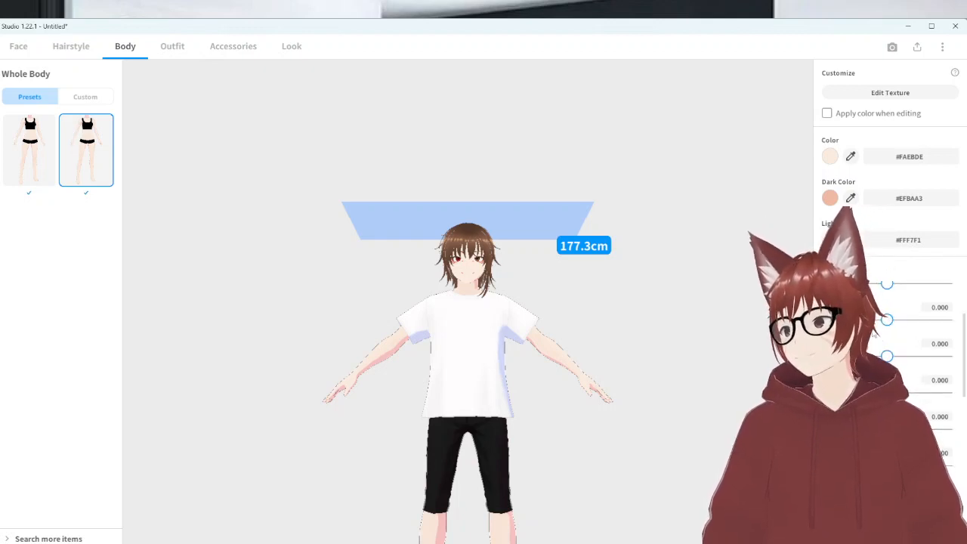
{"action": "scroll", "coordinate": [875, 332], "scroll_direction": "down", "scroll_amount": 1}
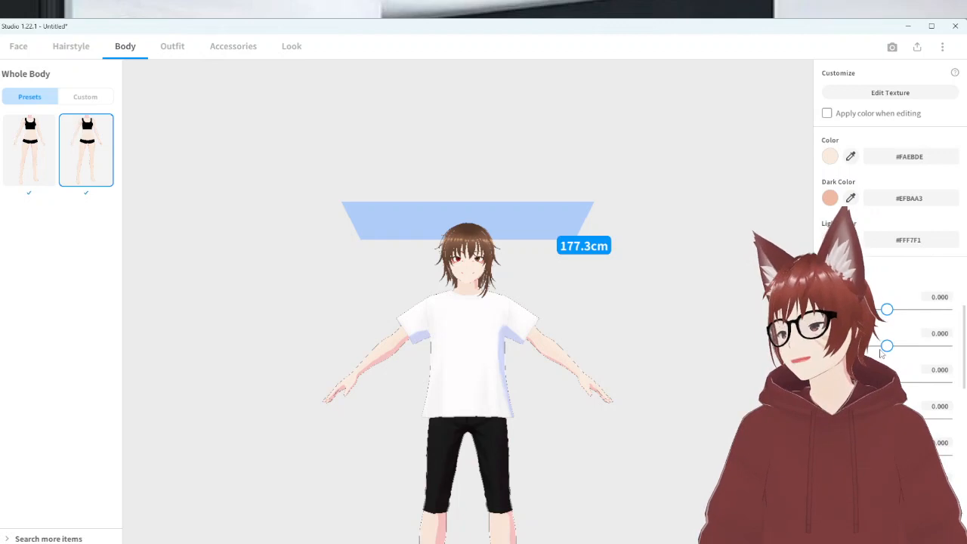
{"action": "mouse_move", "coordinate": [915, 346]}
{"action": "left_mouse_down"}
{"action": "mouse_move", "coordinate": [946, 348]}
{"action": "mouse_move", "coordinate": [901, 347]}
{"action": "left_mouse_up"}
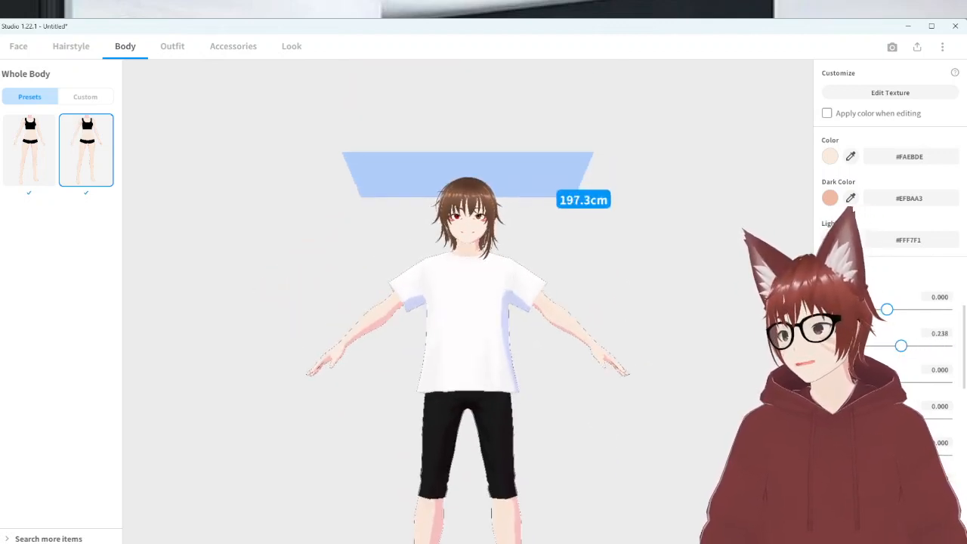
{"action": "mouse_move", "coordinate": [887, 382]}
{"action": "left_mouse_down"}
{"action": "mouse_move", "coordinate": [943, 381]}
{"action": "mouse_move", "coordinate": [867, 381]}
{"action": "mouse_move", "coordinate": [923, 380]}
{"action": "mouse_move", "coordinate": [881, 373]}
{"action": "mouse_move", "coordinate": [889, 371]}
{"action": "left_mouse_up"}
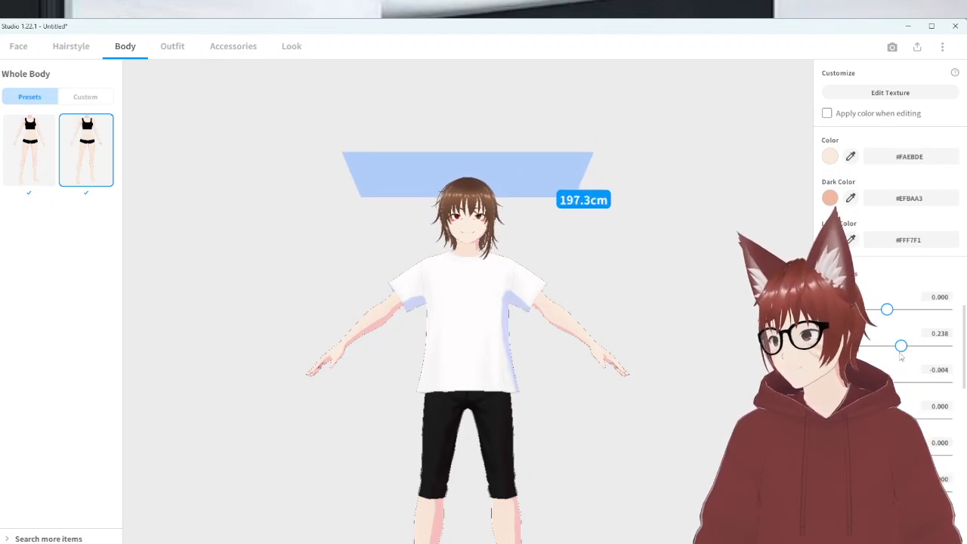
Set two neighbouring body-shape parameters, further down below the bone-related one, to 0.048 and 0.026
{"action": "scroll", "coordinate": [901, 357], "scroll_direction": "down", "scroll_amount": 1}
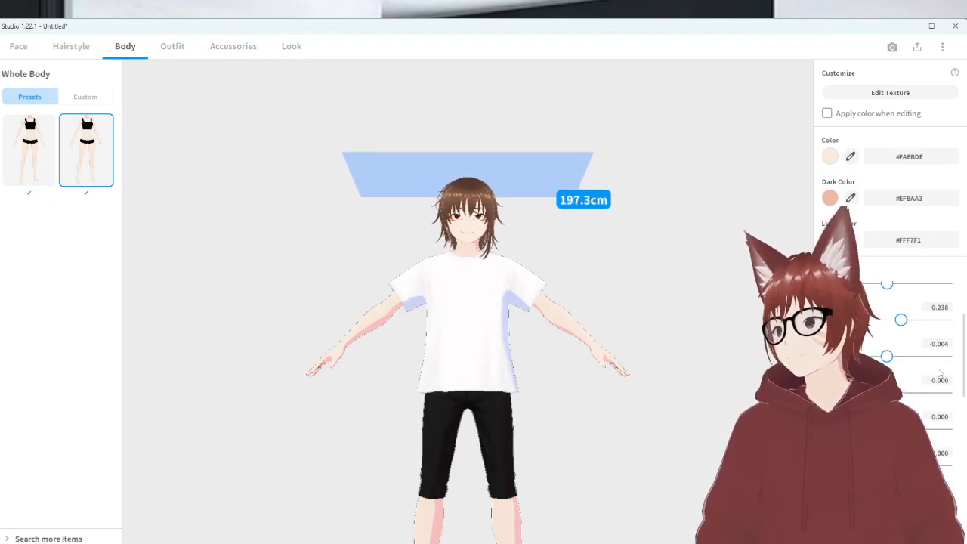
{"action": "scroll", "coordinate": [934, 405], "scroll_direction": "down", "scroll_amount": 1}
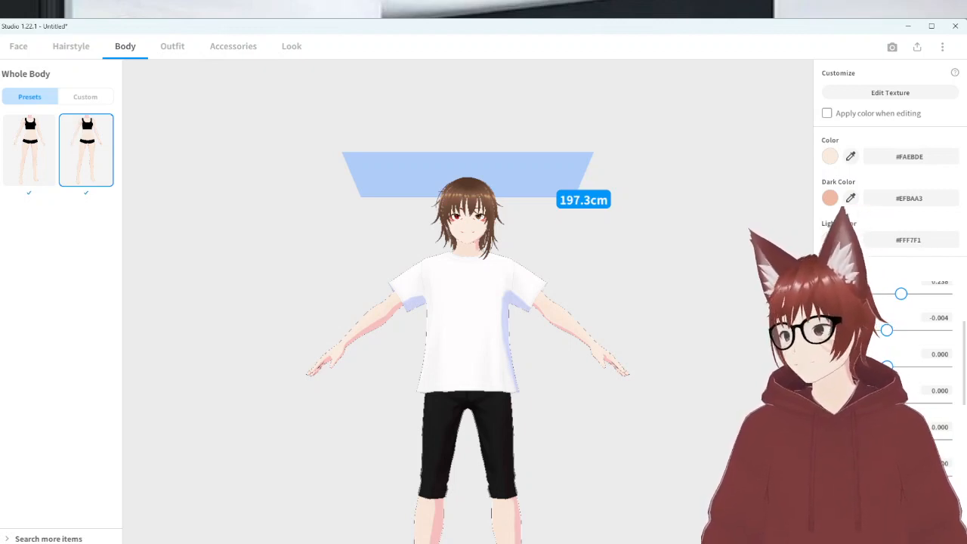
{"action": "scroll", "coordinate": [891, 378], "scroll_direction": "down", "scroll_amount": 3}
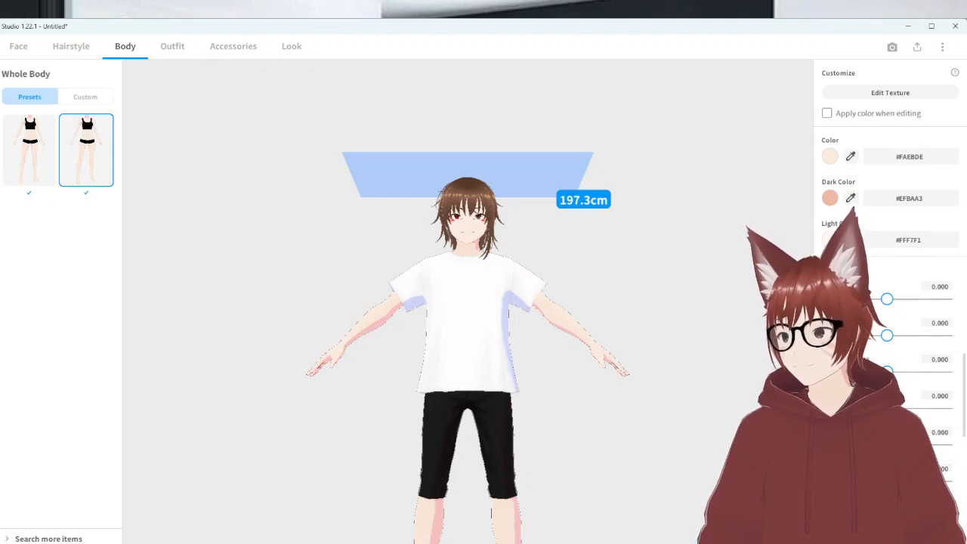
{"action": "scroll", "coordinate": [887, 400], "scroll_direction": "down", "scroll_amount": 1}
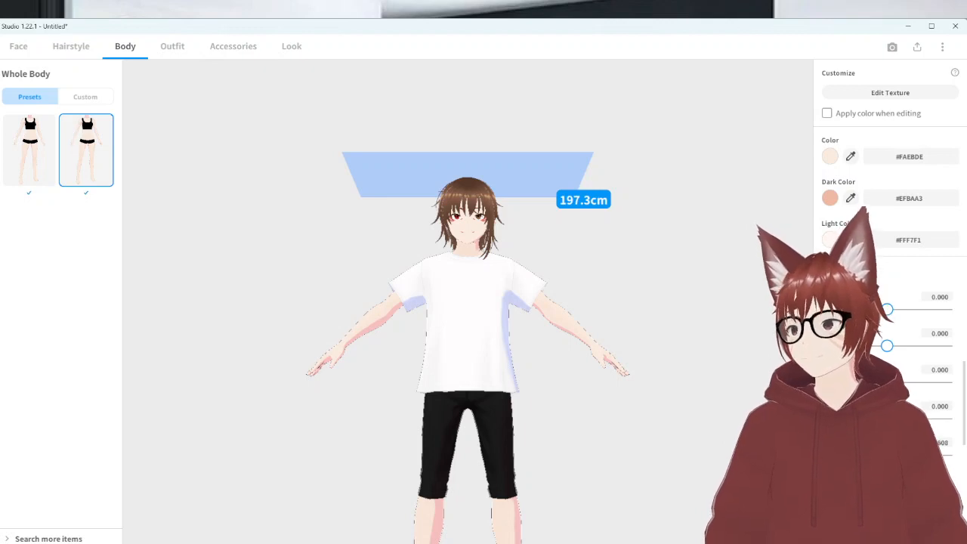
{"action": "left_click_drag", "start_coordinate": [946, 455], "coordinate": [915, 455]}
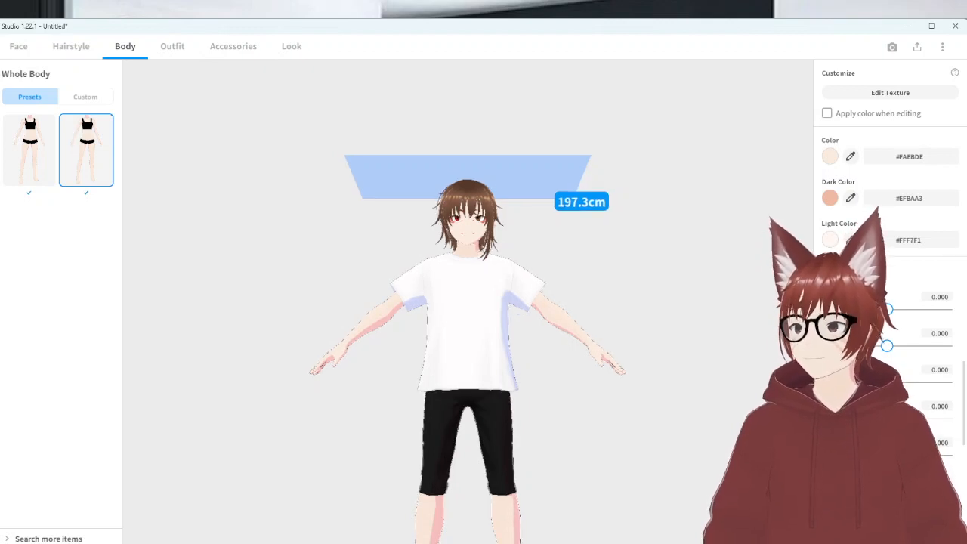
{"action": "scroll", "coordinate": [892, 362], "scroll_direction": "down", "scroll_amount": 1}
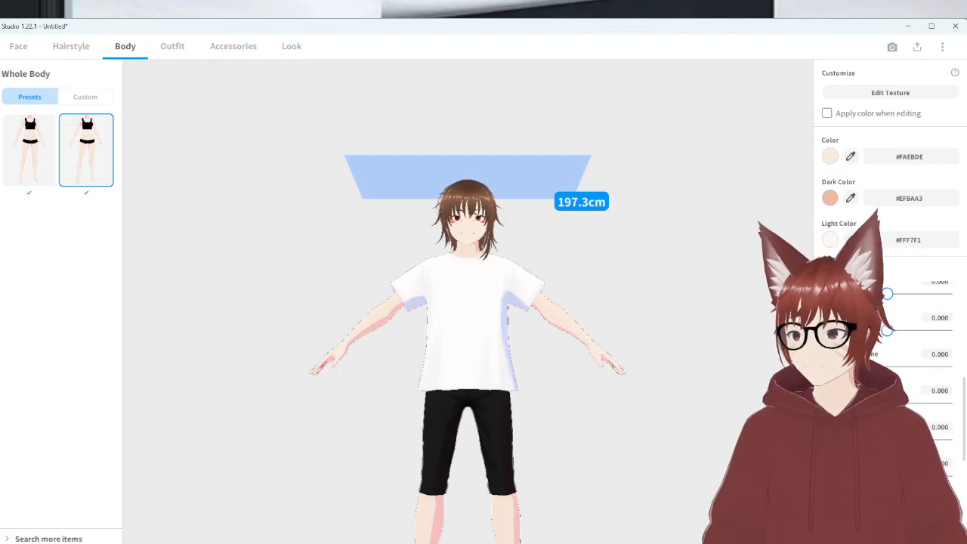
{"action": "mouse_move", "coordinate": [888, 439]}
{"action": "left_mouse_down"}
{"action": "mouse_move", "coordinate": [946, 440]}
{"action": "mouse_move", "coordinate": [837, 440]}
{"action": "mouse_move", "coordinate": [890, 427]}
{"action": "left_mouse_up"}
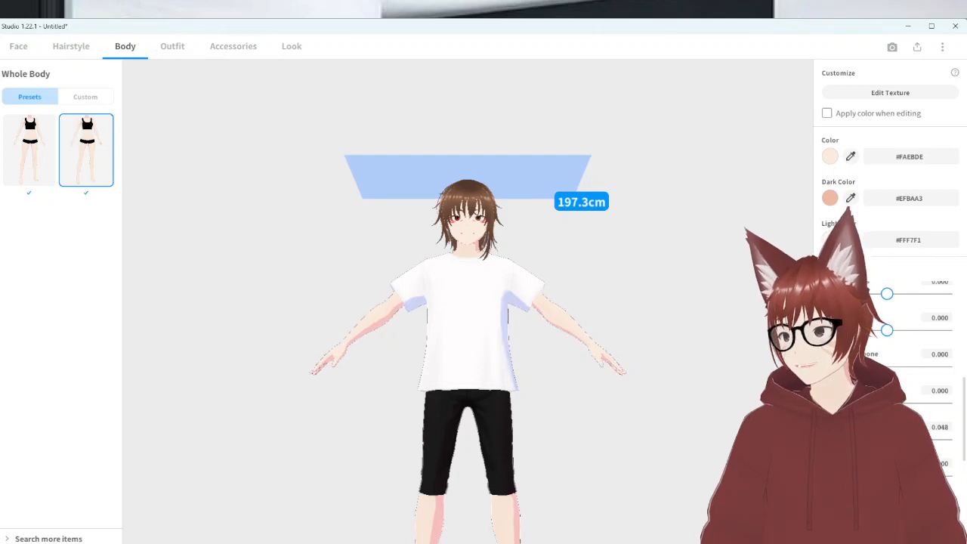
{"action": "mouse_move", "coordinate": [887, 476]}
{"action": "left_mouse_down"}
{"action": "mouse_move", "coordinate": [948, 478]}
{"action": "mouse_move", "coordinate": [889, 476]}
{"action": "left_mouse_up"}
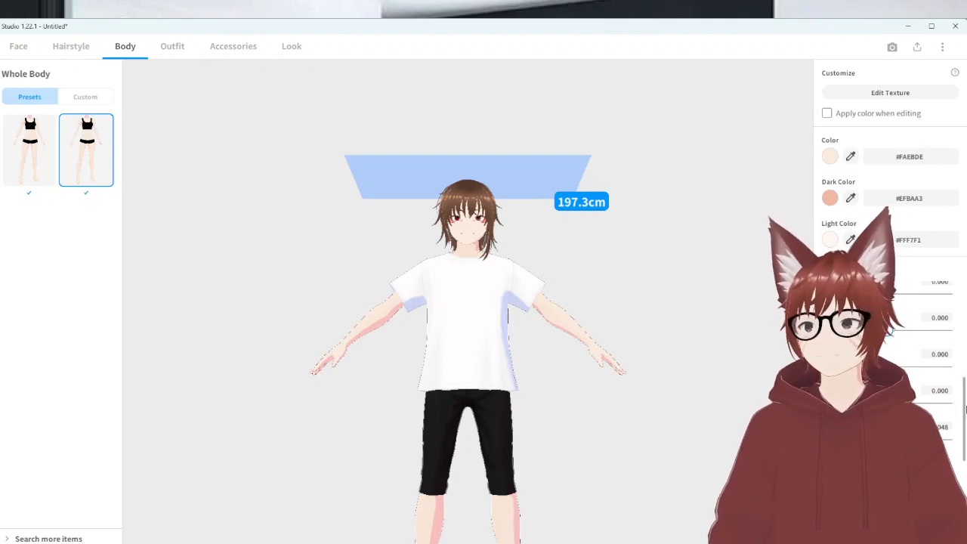
Set the body parameter marked (Y) to -0.009 and the parameter two rows below it to -0.026
{"action": "scroll", "coordinate": [936, 412], "scroll_direction": "down", "scroll_amount": 1}
{"action": "scroll", "coordinate": [934, 412], "scroll_direction": "down", "scroll_amount": 1}
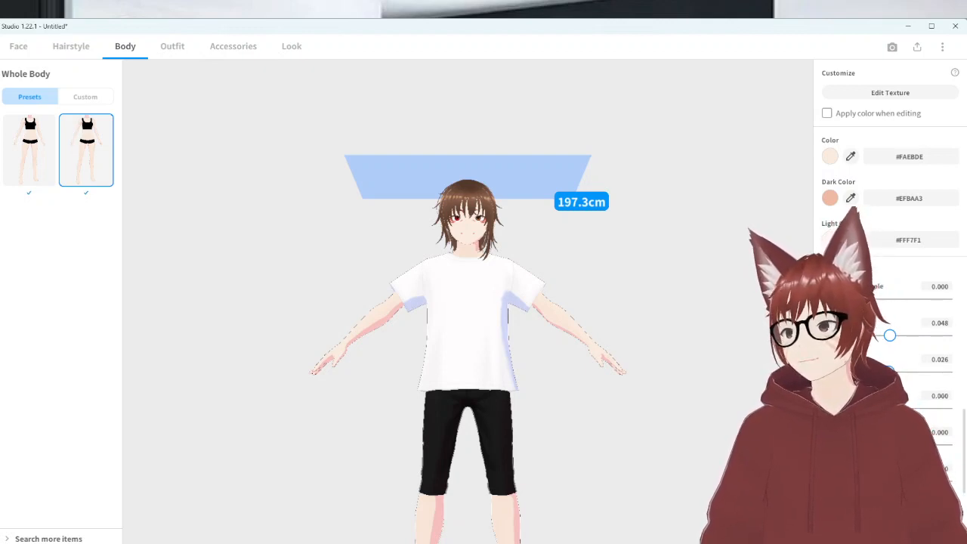
{"action": "scroll", "coordinate": [934, 377], "scroll_direction": "down", "scroll_amount": 1}
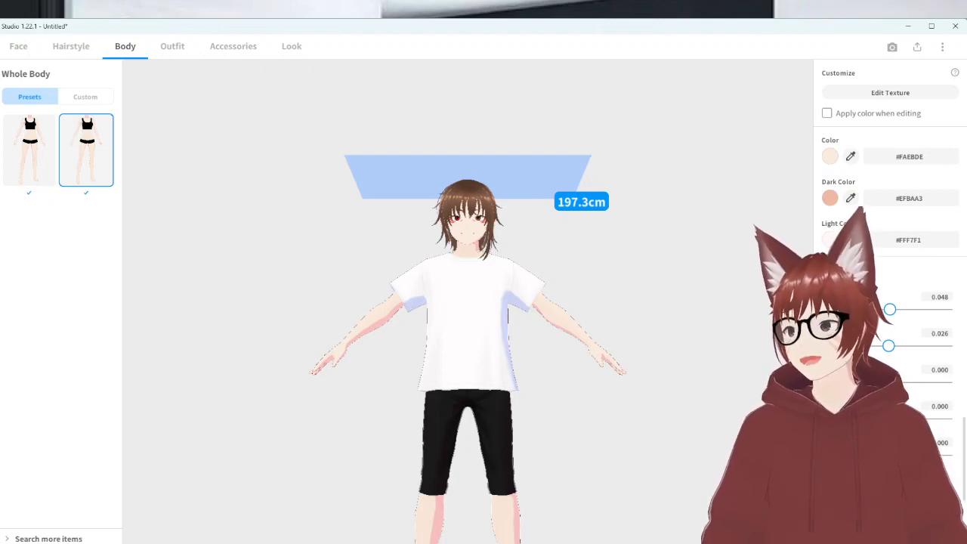
{"action": "left_click_drag", "start_coordinate": [887, 419], "coordinate": [954, 427]}
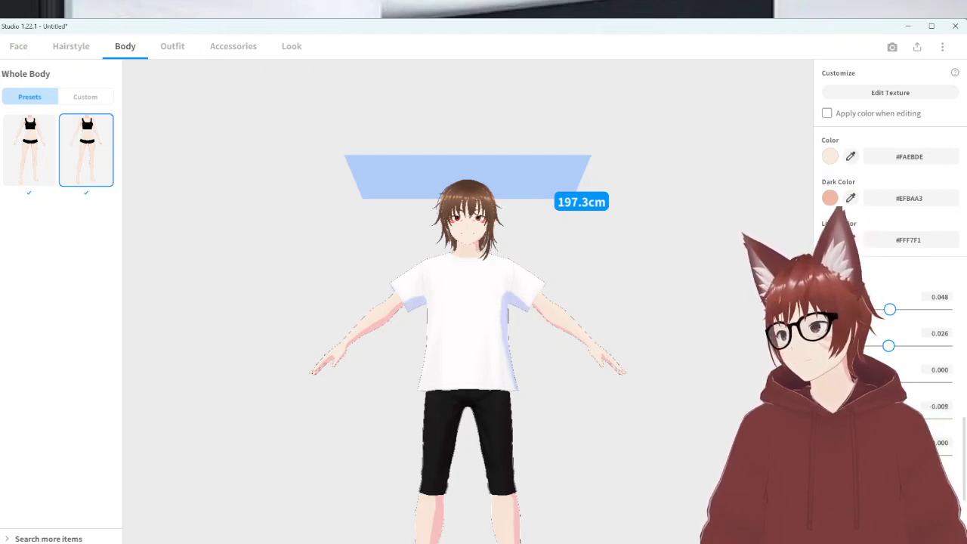
{"action": "scroll", "coordinate": [892, 363], "scroll_direction": "down", "scroll_amount": 1}
{"action": "scroll", "coordinate": [892, 363], "scroll_direction": "up", "scroll_amount": 1}
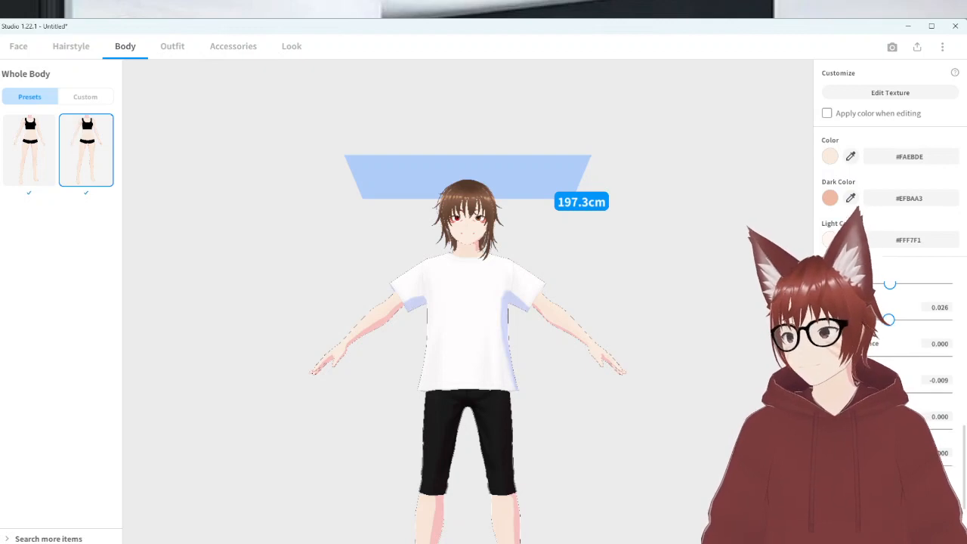
{"action": "mouse_move", "coordinate": [888, 466]}
{"action": "left_mouse_down"}
{"action": "mouse_move", "coordinate": [966, 476]}
{"action": "mouse_move", "coordinate": [826, 470]}
{"action": "mouse_move", "coordinate": [882, 468]}
{"action": "left_mouse_up"}
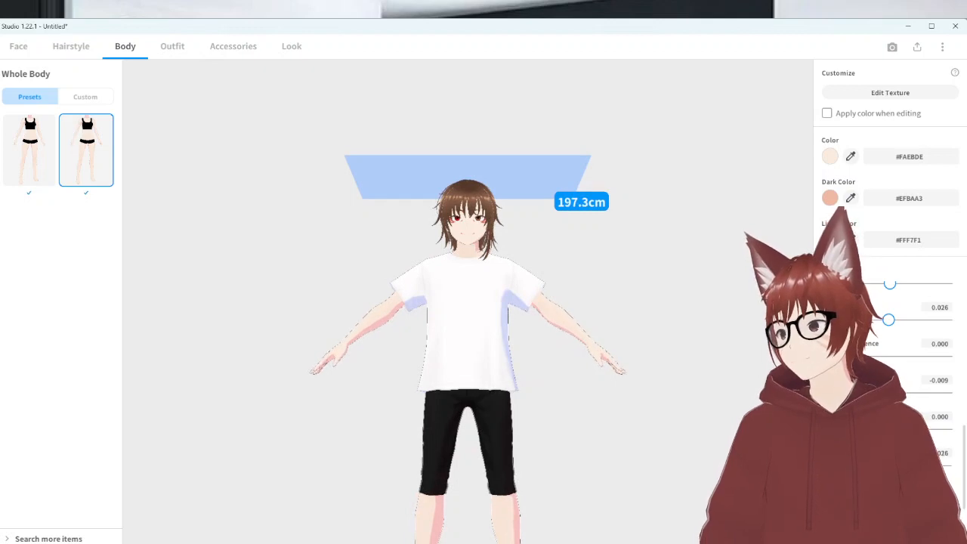
Set two of the last body parameters to 0.035 and 0.048, and bring the avatar's height to about 198.3 cm with the one below
{"action": "scroll", "coordinate": [885, 453], "scroll_direction": "down", "scroll_amount": 2}
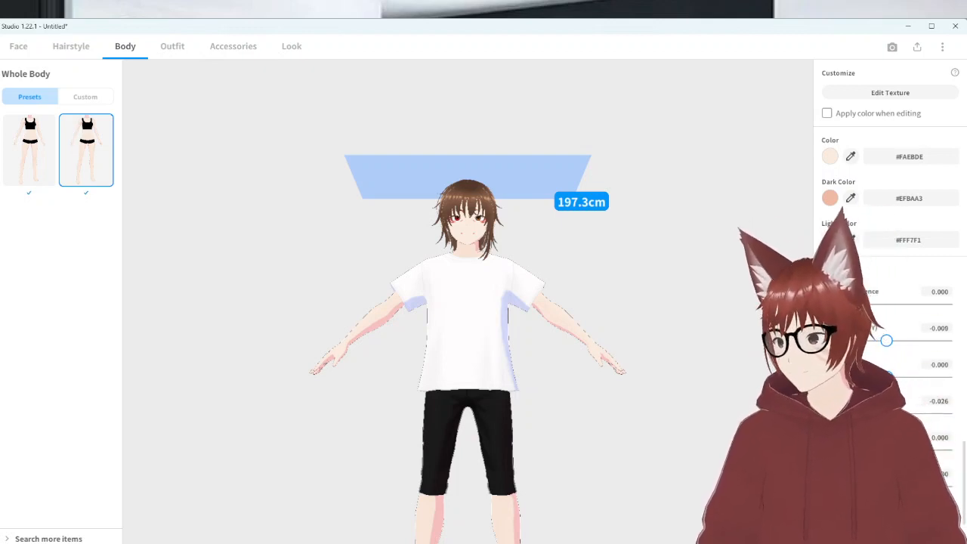
{"action": "scroll", "coordinate": [928, 346], "scroll_direction": "down", "scroll_amount": 2}
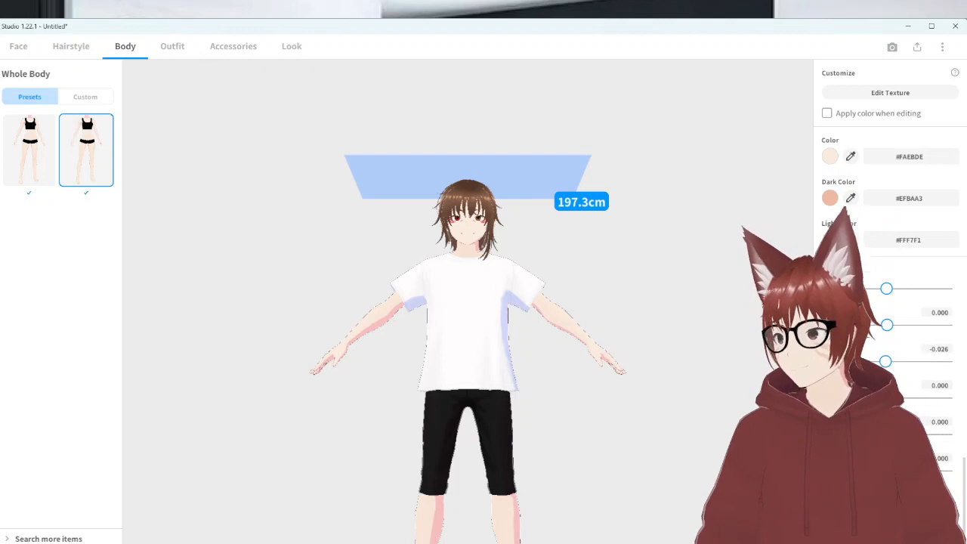
{"action": "mouse_move", "coordinate": [888, 471]}
{"action": "left_mouse_down"}
{"action": "mouse_move", "coordinate": [962, 466]}
{"action": "mouse_move", "coordinate": [876, 469]}
{"action": "left_mouse_up"}
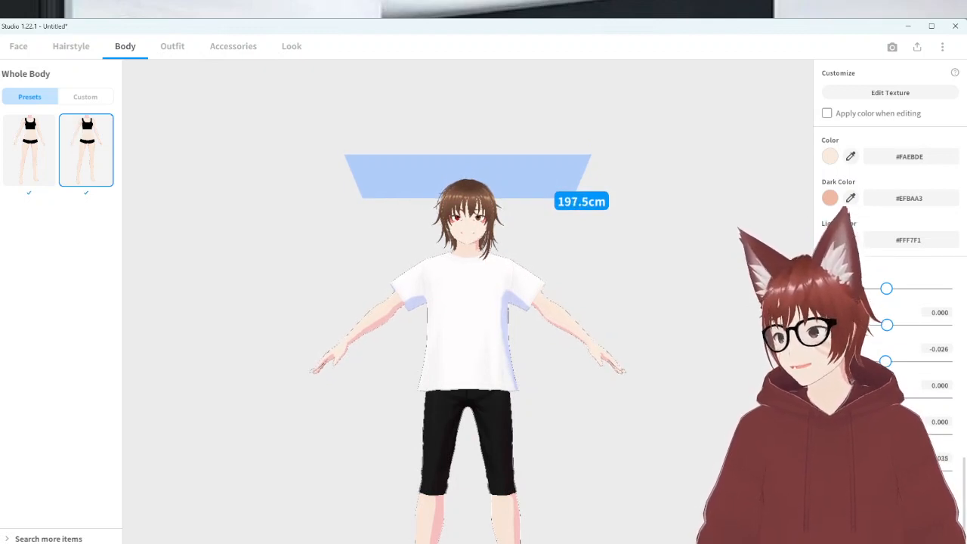
{"action": "scroll", "coordinate": [891, 355], "scroll_direction": "down", "scroll_amount": 1}
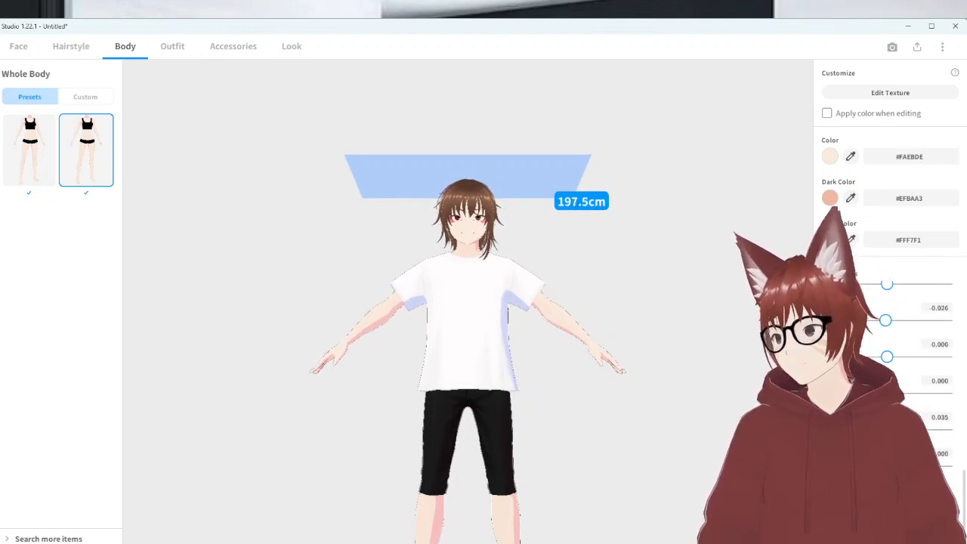
{"action": "mouse_move", "coordinate": [888, 466]}
{"action": "left_mouse_down"}
{"action": "mouse_move", "coordinate": [953, 466]}
{"action": "mouse_move", "coordinate": [891, 466]}
{"action": "left_mouse_up"}
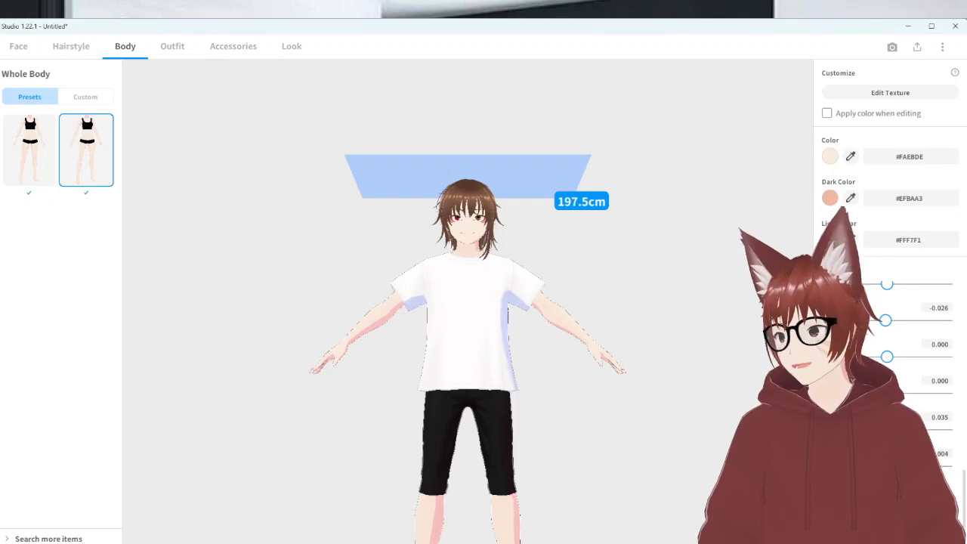
{"action": "left_click_drag", "start_coordinate": [888, 466], "coordinate": [893, 466]}
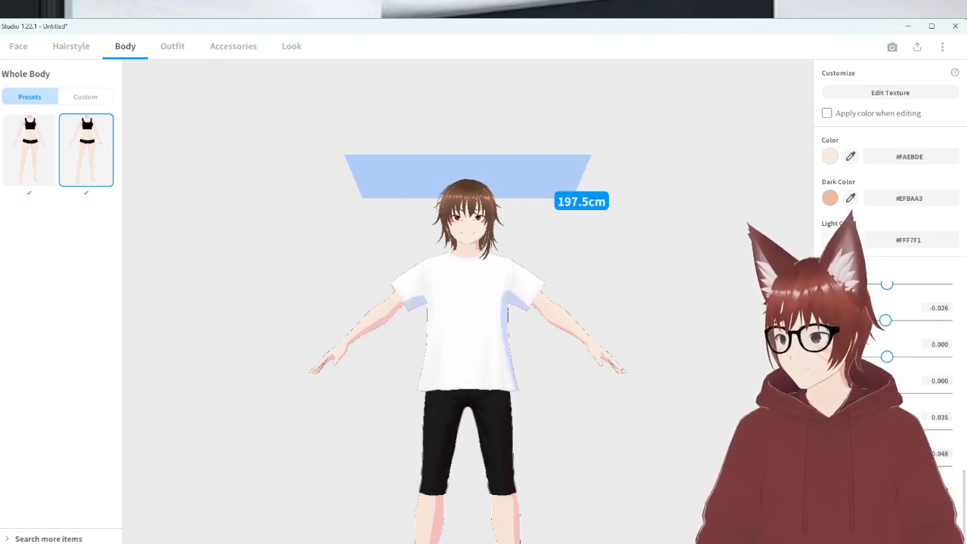
{"action": "mouse_move", "coordinate": [887, 503]}
{"action": "left_mouse_down"}
{"action": "mouse_move", "coordinate": [962, 517]}
{"action": "mouse_move", "coordinate": [890, 503]}
{"action": "left_mouse_up"}
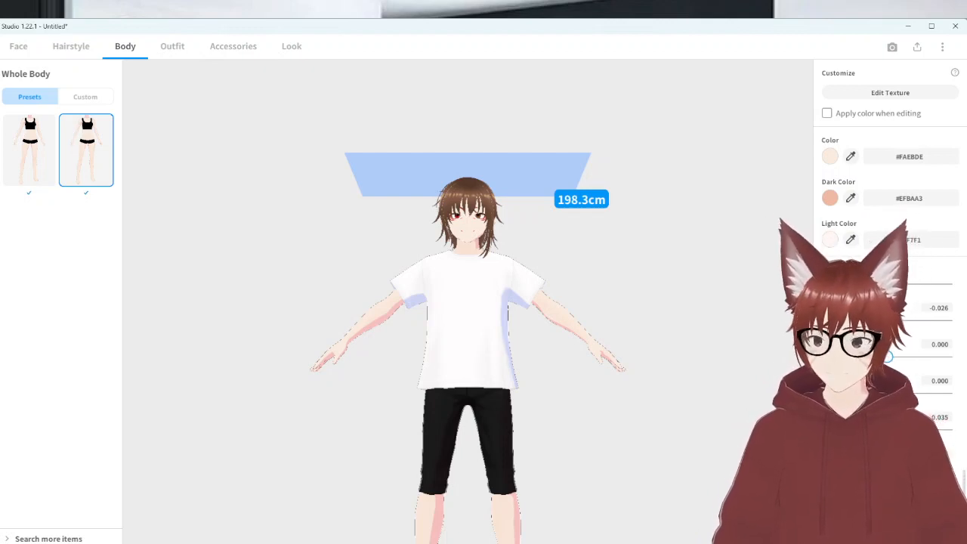
Examine the avatar's full-body proportions from head to shoes and its remaining body parameters
{"action": "scroll", "coordinate": [549, 499], "scroll_direction": "down", "scroll_amount": 2}
{"action": "scroll", "coordinate": [522, 453], "scroll_direction": "down", "scroll_amount": 3}
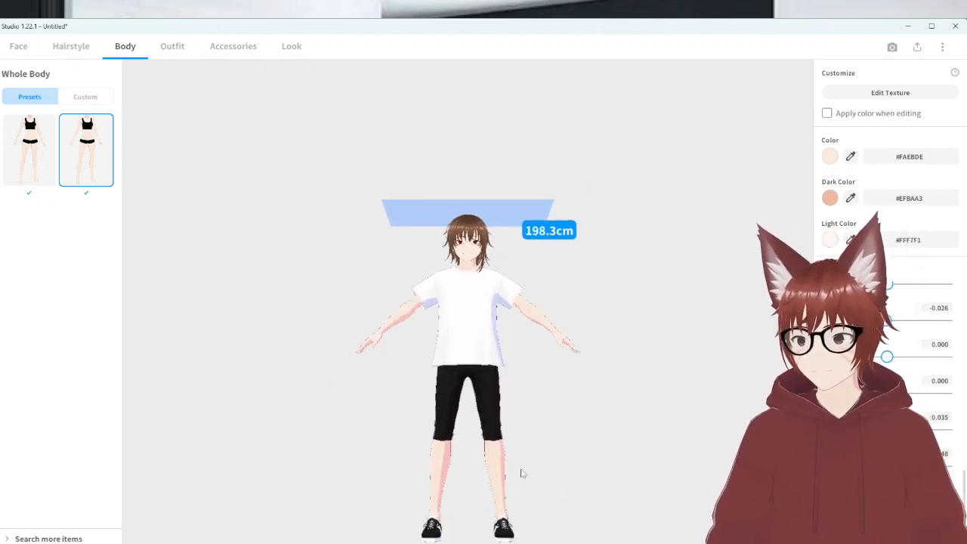
{"action": "scroll", "coordinate": [468, 332], "scroll_direction": "down", "scroll_amount": 1}
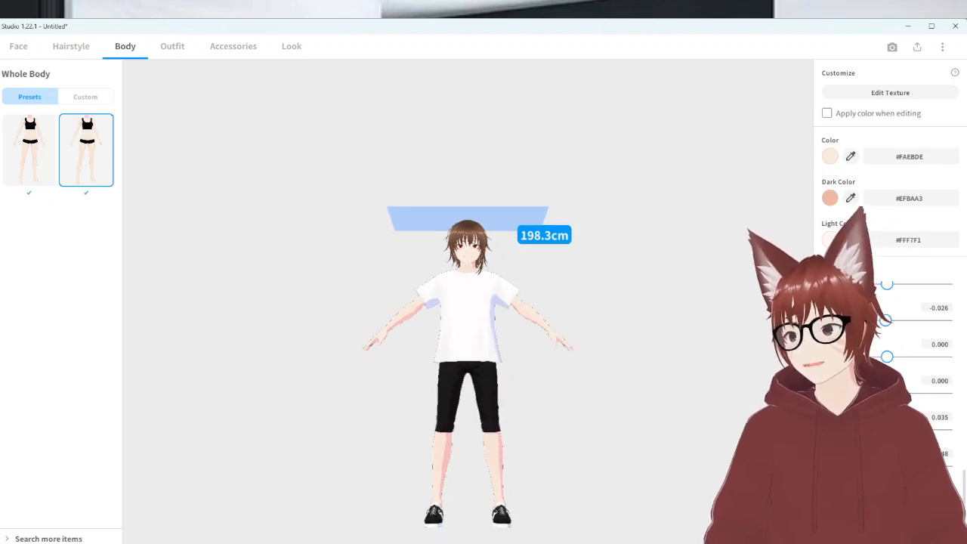
{"action": "scroll", "coordinate": [892, 355], "scroll_direction": "up", "scroll_amount": 1}
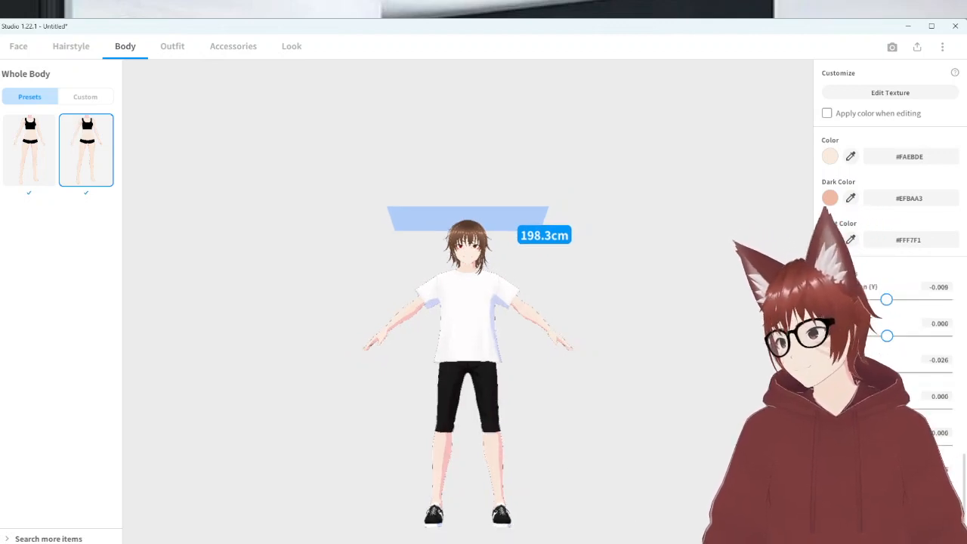
{"action": "scroll", "coordinate": [892, 356], "scroll_direction": "down", "scroll_amount": 1}
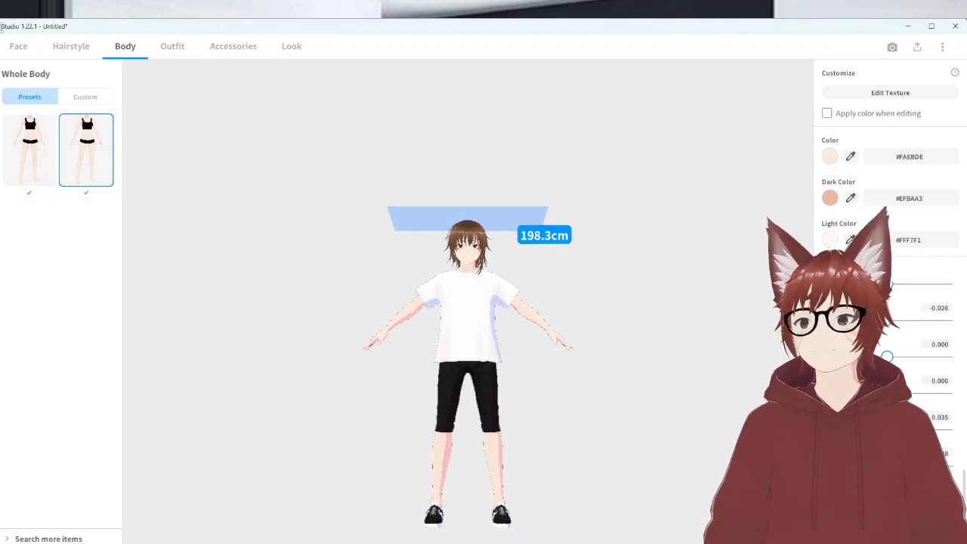
{"action": "scroll", "coordinate": [359, 346], "scroll_direction": "up", "scroll_amount": 3}
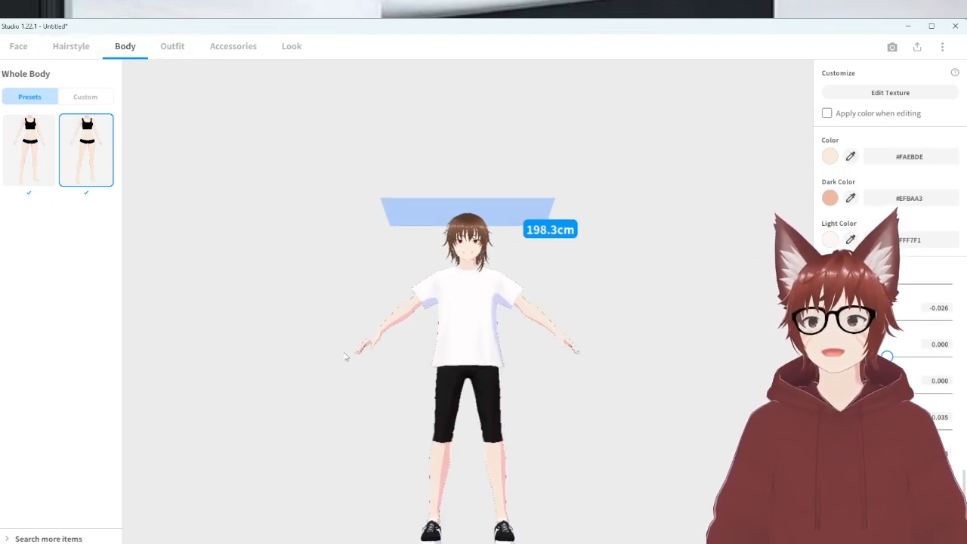
{"action": "scroll", "coordinate": [214, 217], "scroll_direction": "up", "scroll_amount": 3}
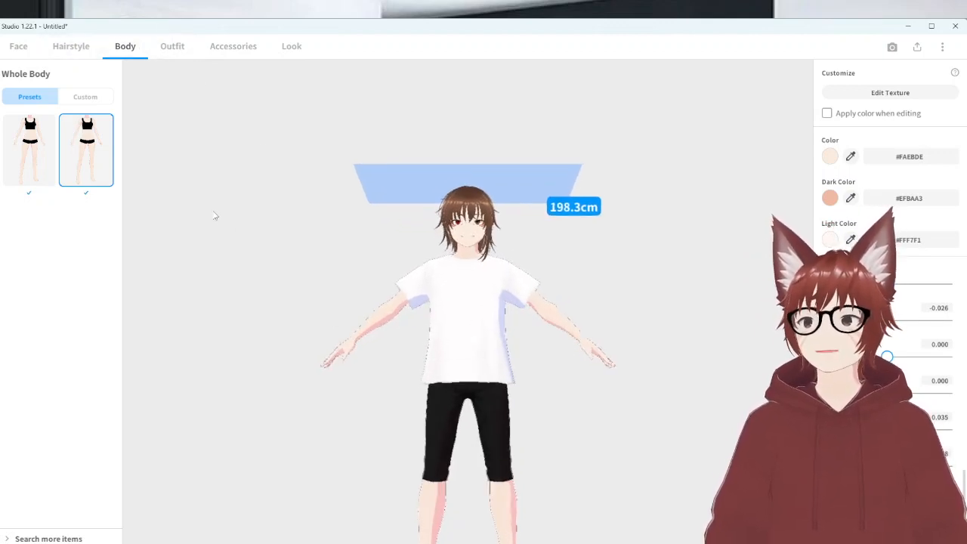
{"action": "scroll", "coordinate": [215, 217], "scroll_direction": "up", "scroll_amount": 2}
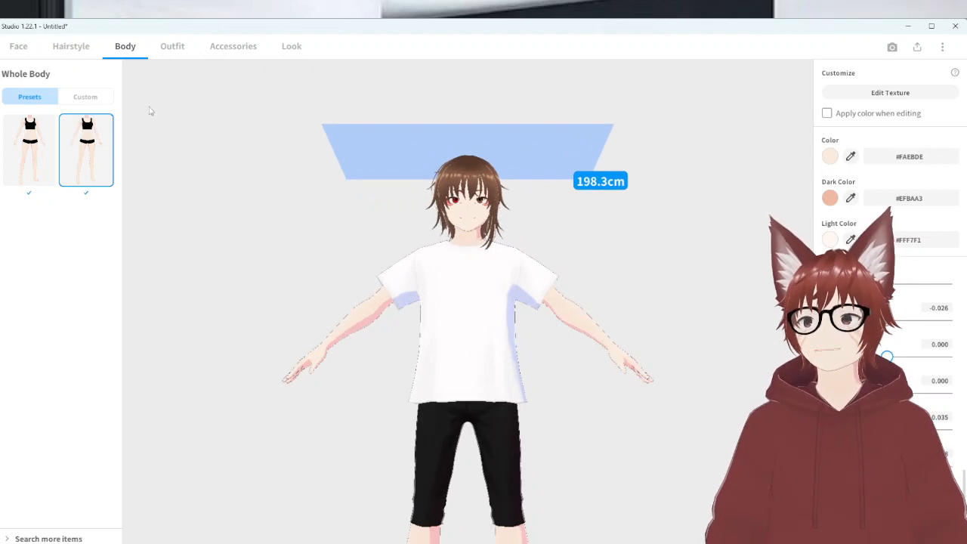
Dress the avatar in the whole-outfit preset with the black and red gold-trimmed tailcoat and long black trousers
{"action": "left_click", "coordinate": [171, 47]}
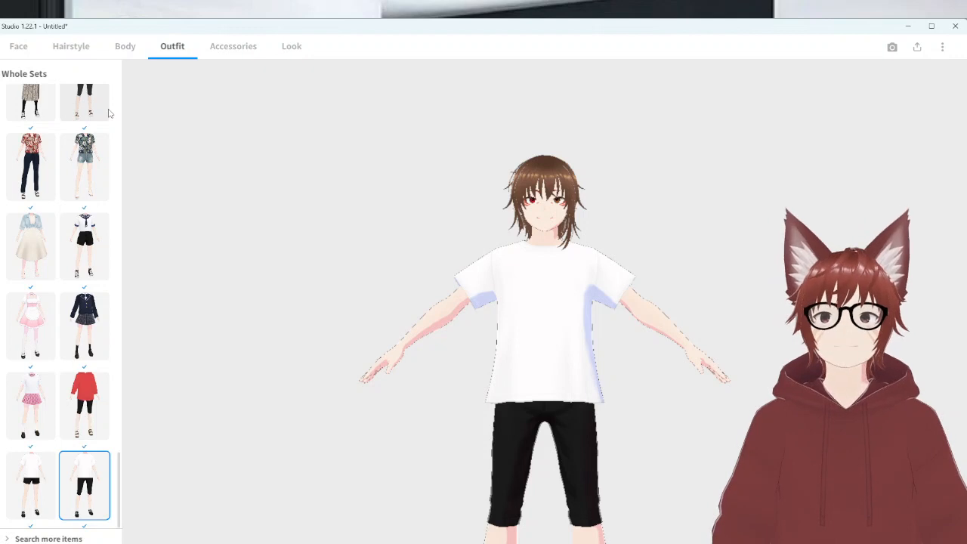
{"action": "scroll", "coordinate": [74, 240], "scroll_direction": "up", "scroll_amount": 5}
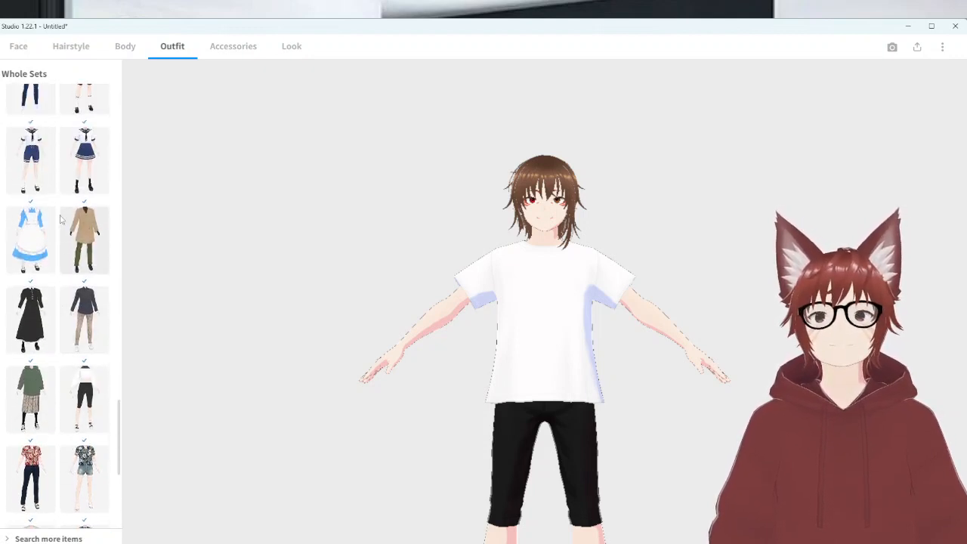
{"action": "scroll", "coordinate": [60, 219], "scroll_direction": "up", "scroll_amount": 5}
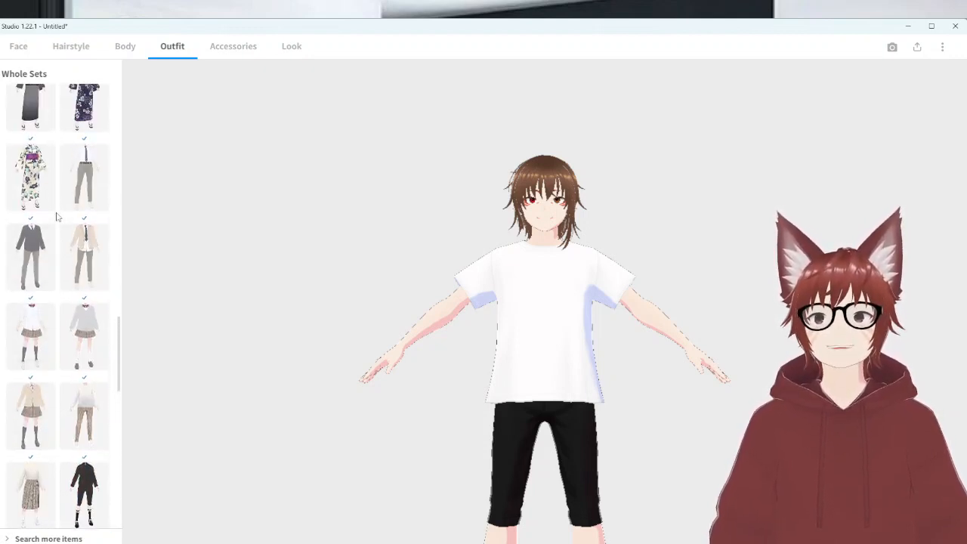
{"action": "scroll", "coordinate": [57, 217], "scroll_direction": "up", "scroll_amount": 6}
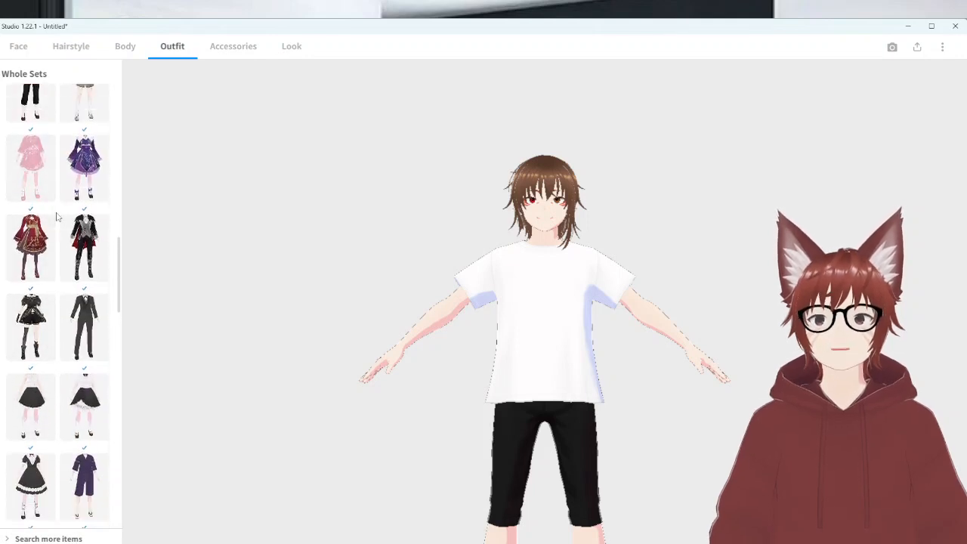
{"action": "scroll", "coordinate": [57, 217], "scroll_direction": "up", "scroll_amount": 2}
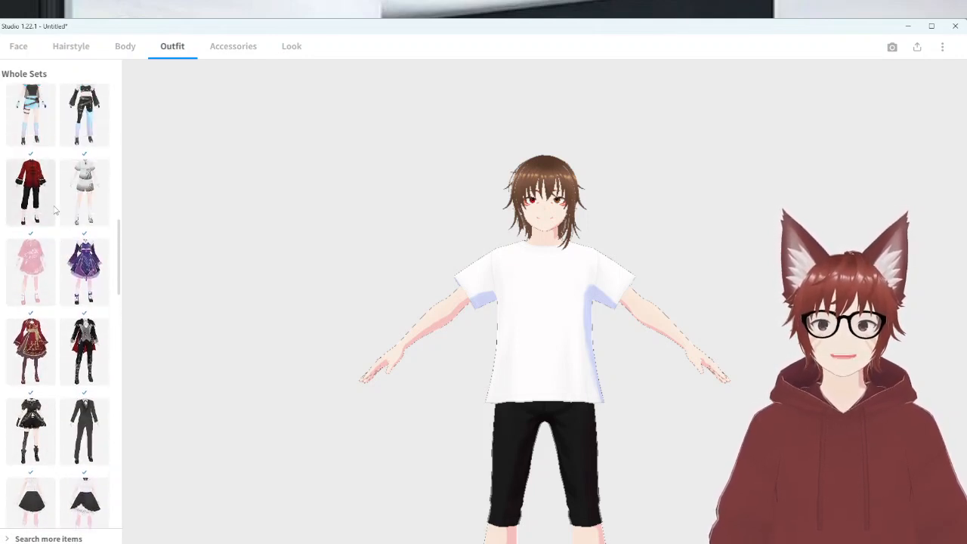
{"action": "scroll", "coordinate": [54, 212], "scroll_direction": "up", "scroll_amount": 1}
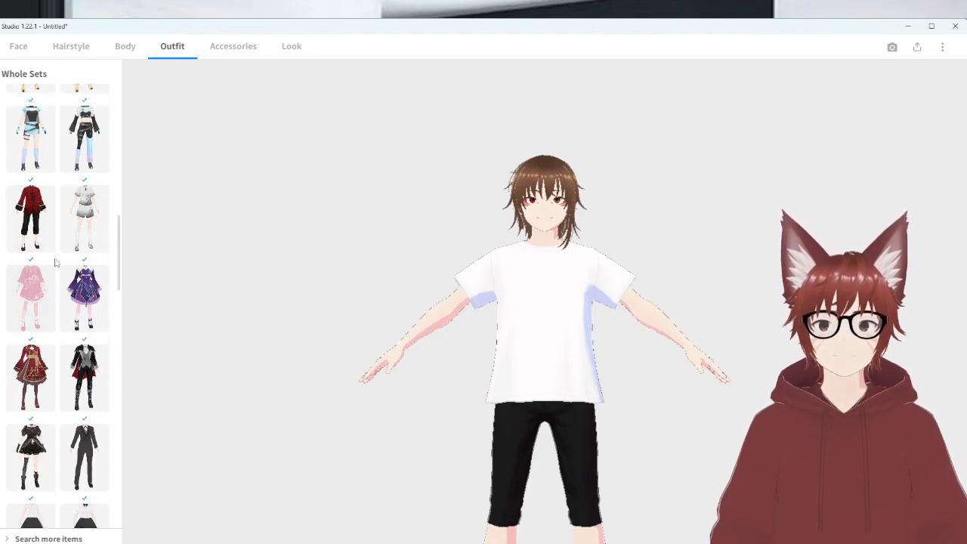
{"action": "scroll", "coordinate": [55, 261], "scroll_direction": "up", "scroll_amount": 1}
{"action": "scroll", "coordinate": [55, 262], "scroll_direction": "up", "scroll_amount": 6}
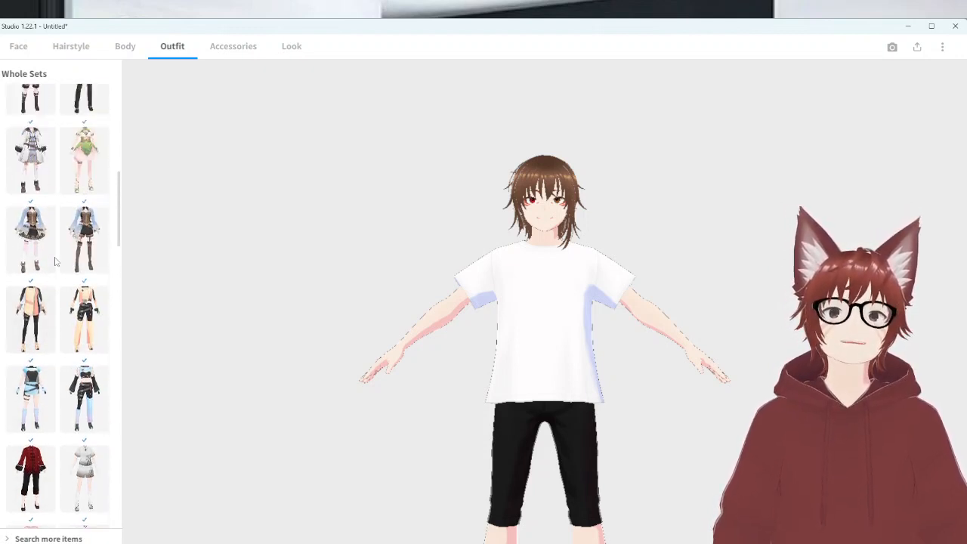
{"action": "scroll", "coordinate": [55, 261], "scroll_direction": "up", "scroll_amount": 2}
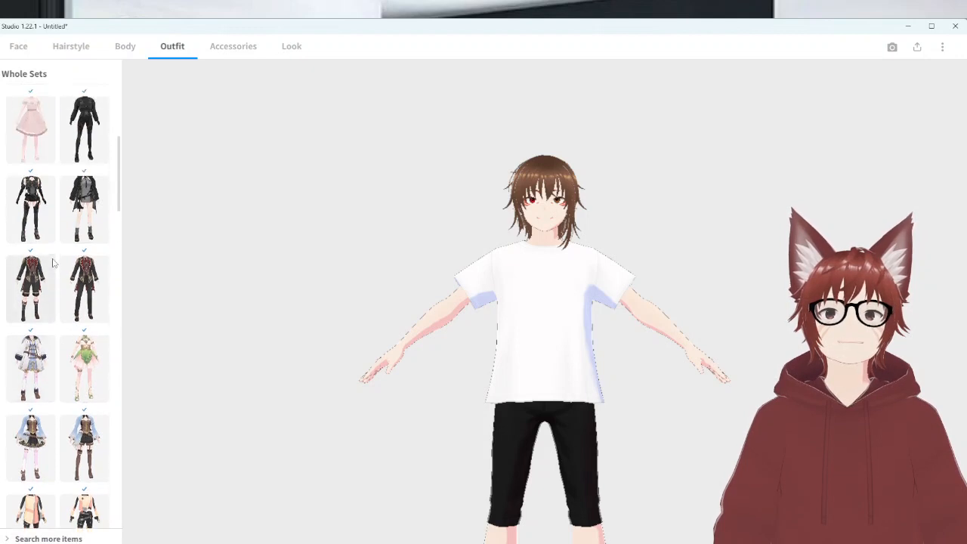
{"action": "scroll", "coordinate": [46, 264], "scroll_direction": "up", "scroll_amount": 1}
{"action": "scroll", "coordinate": [46, 264], "scroll_direction": "up", "scroll_amount": 1}
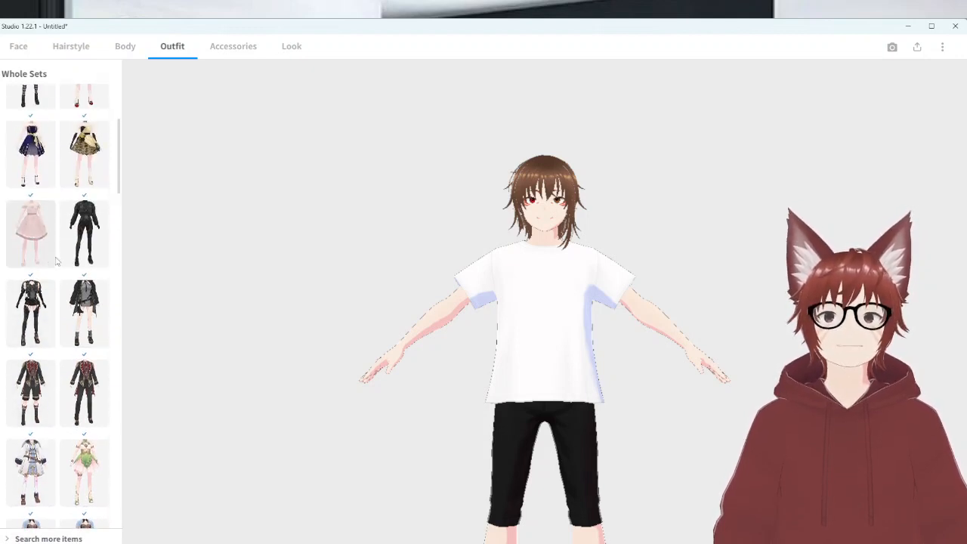
{"action": "scroll", "coordinate": [68, 257], "scroll_direction": "down", "scroll_amount": 1}
{"action": "scroll", "coordinate": [68, 254], "scroll_direction": "down", "scroll_amount": 1}
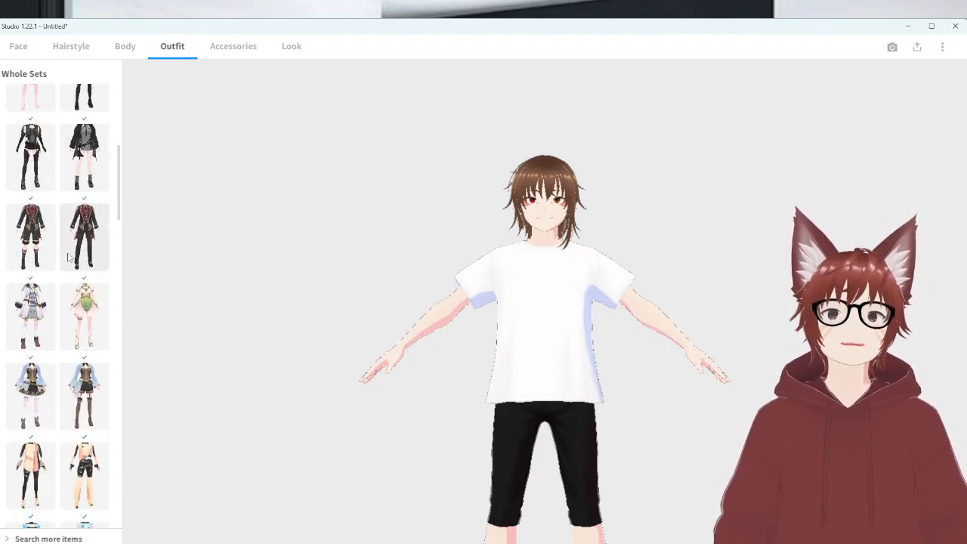
{"action": "scroll", "coordinate": [54, 243], "scroll_direction": "up", "scroll_amount": 3}
{"action": "scroll", "coordinate": [54, 243], "scroll_direction": "up", "scroll_amount": 2}
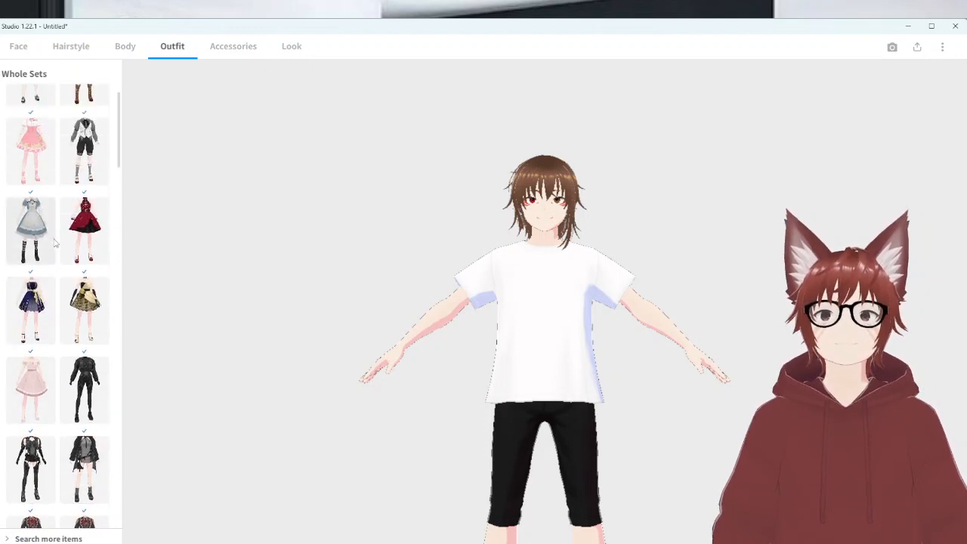
{"action": "scroll", "coordinate": [27, 268], "scroll_direction": "down", "scroll_amount": 4}
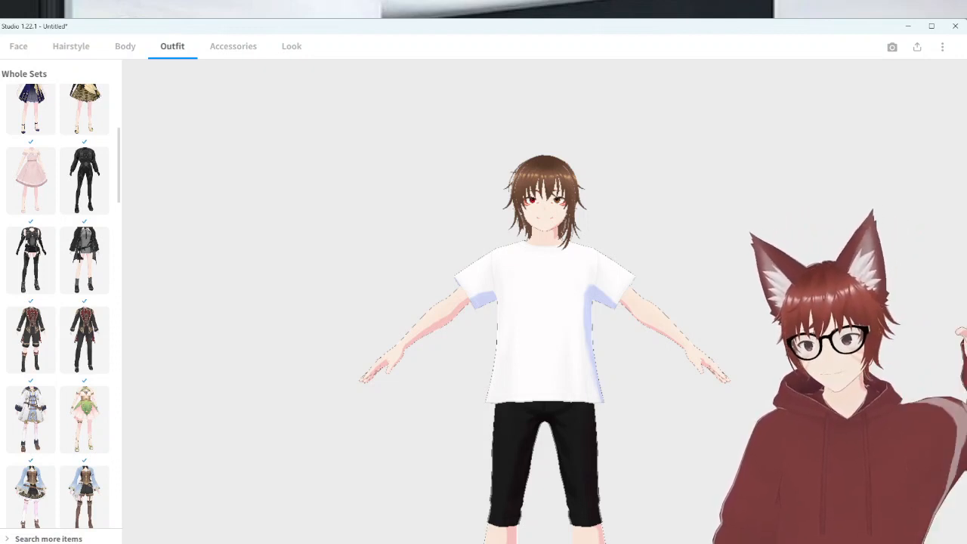
{"action": "left_click", "coordinate": [81, 333]}
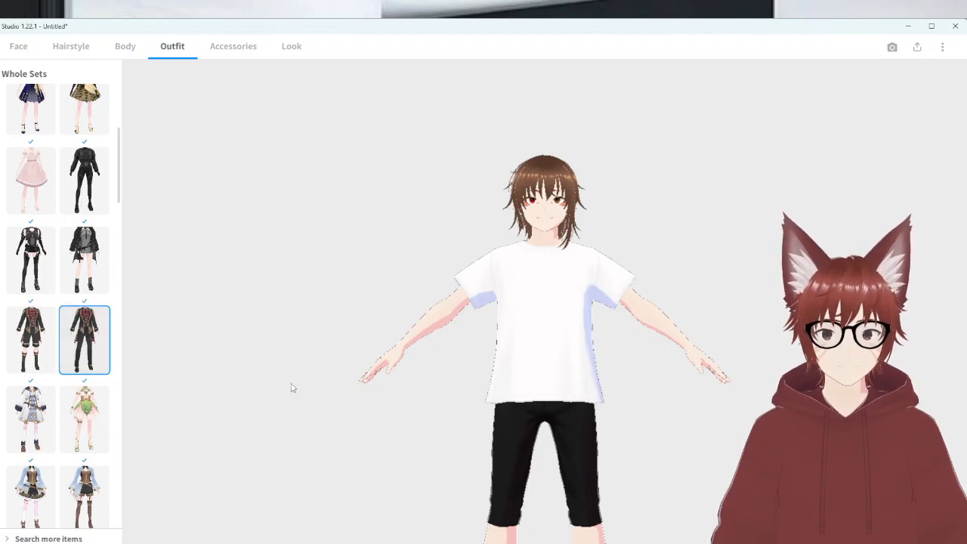
{"action": "scroll", "coordinate": [9, 199], "scroll_direction": "down", "scroll_amount": 1}
{"action": "scroll", "coordinate": [9, 198], "scroll_direction": "down", "scroll_amount": 2}
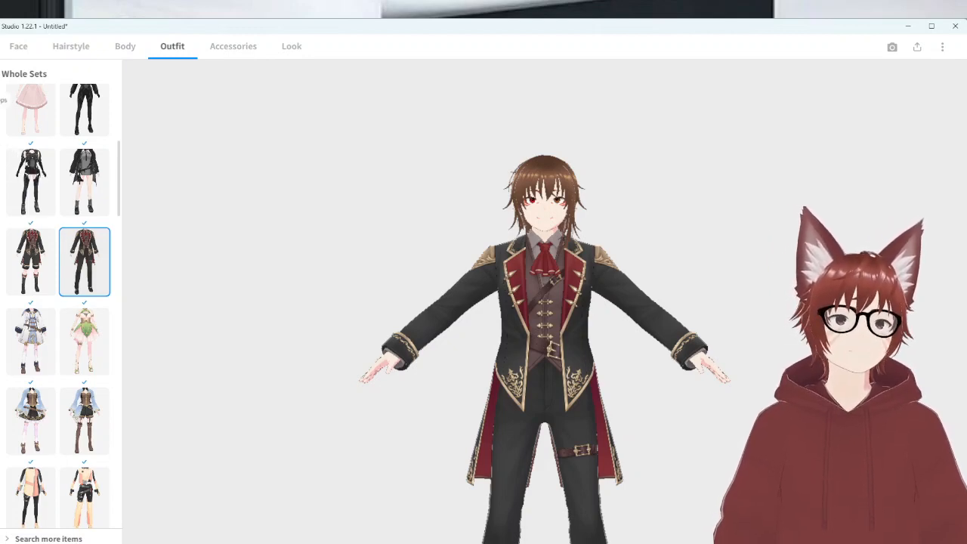
Look through the preset tops available for the outfit, from jackets and coats to school shirts and vests
{"action": "left_click", "coordinate": [1, 99]}
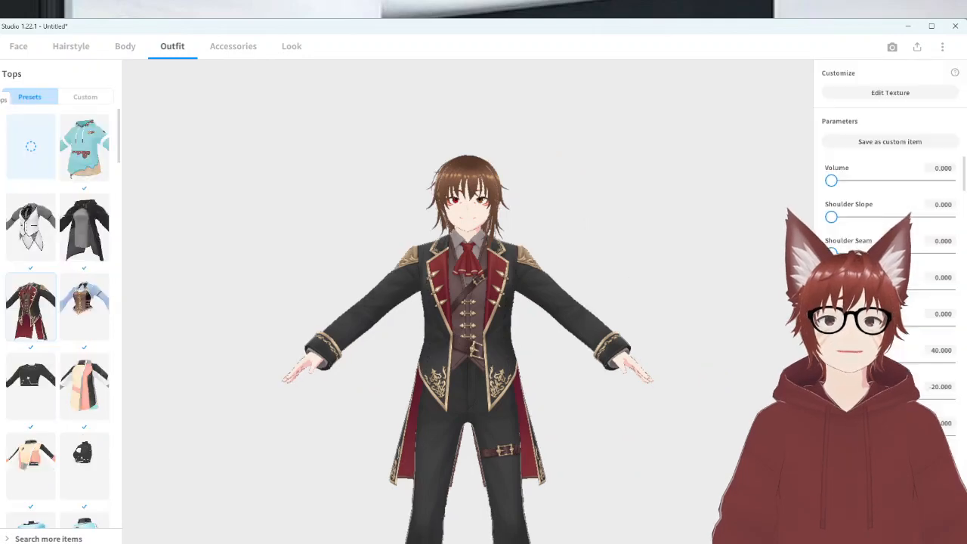
{"action": "scroll", "coordinate": [111, 207], "scroll_direction": "down", "scroll_amount": 1}
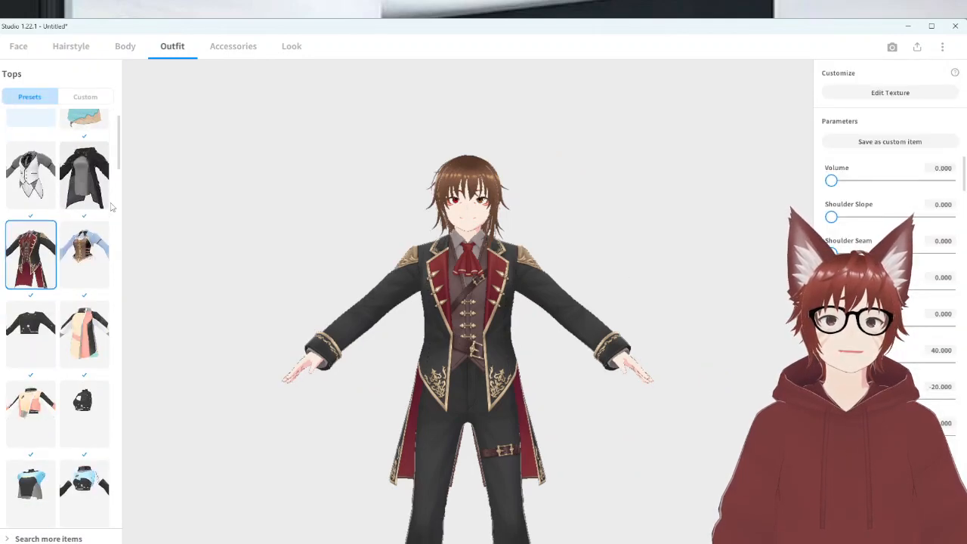
{"action": "scroll", "coordinate": [111, 206], "scroll_direction": "down", "scroll_amount": 5}
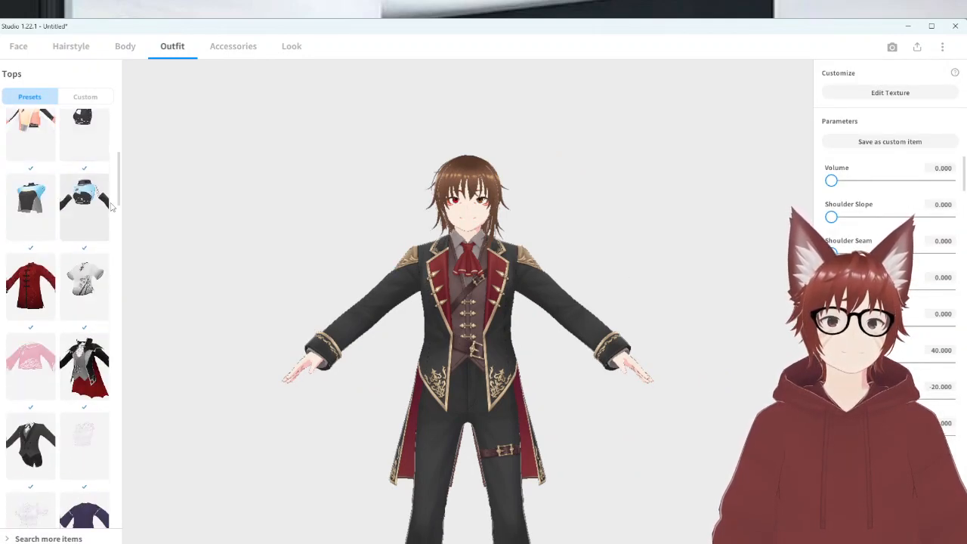
{"action": "scroll", "coordinate": [99, 197], "scroll_direction": "down", "scroll_amount": 2}
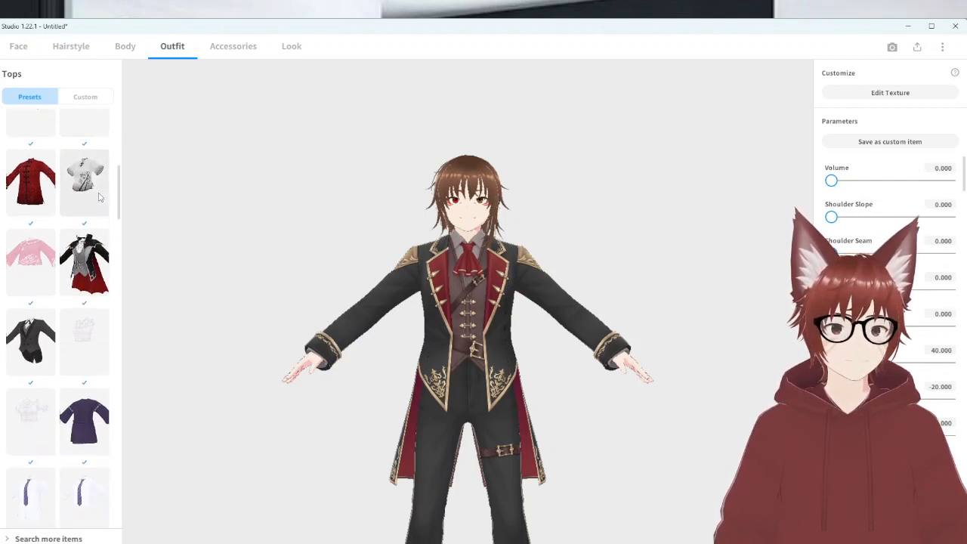
{"action": "scroll", "coordinate": [93, 186], "scroll_direction": "down", "scroll_amount": 5}
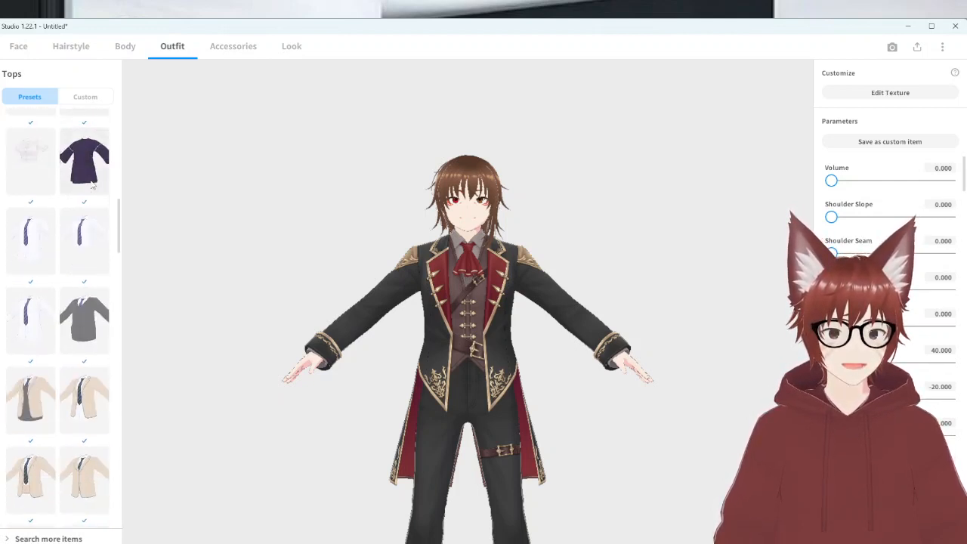
{"action": "scroll", "coordinate": [92, 183], "scroll_direction": "down", "scroll_amount": 8}
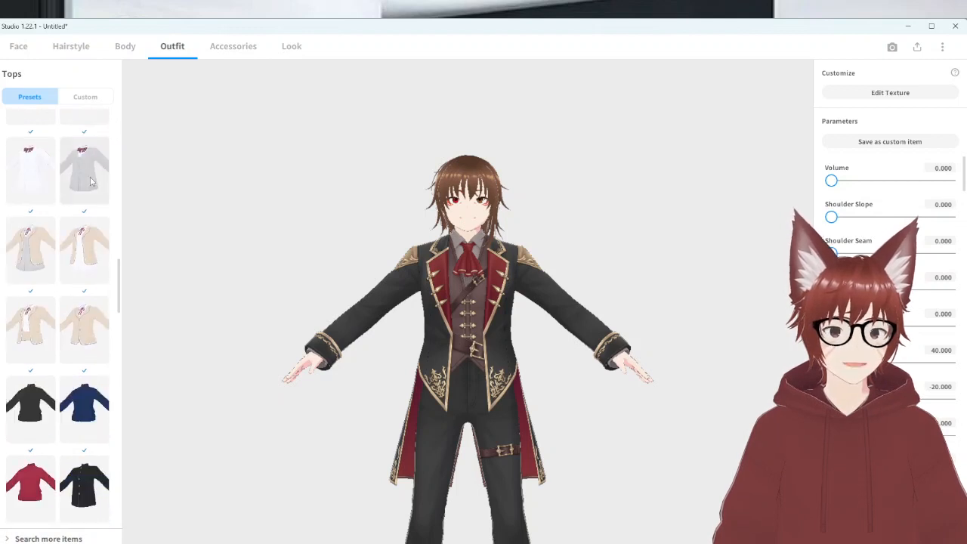
{"action": "scroll", "coordinate": [90, 181], "scroll_direction": "down", "scroll_amount": 4}
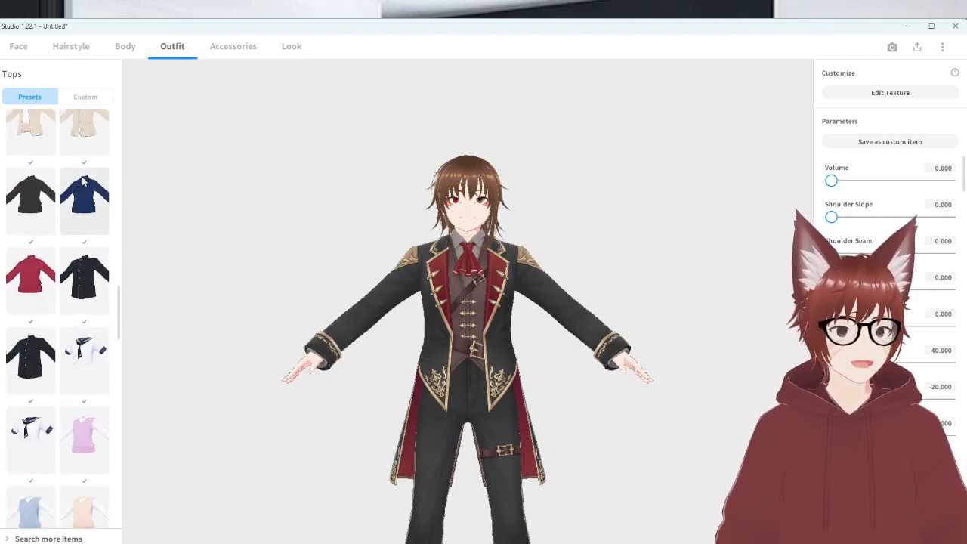
{"action": "scroll", "coordinate": [73, 188], "scroll_direction": "down", "scroll_amount": 2}
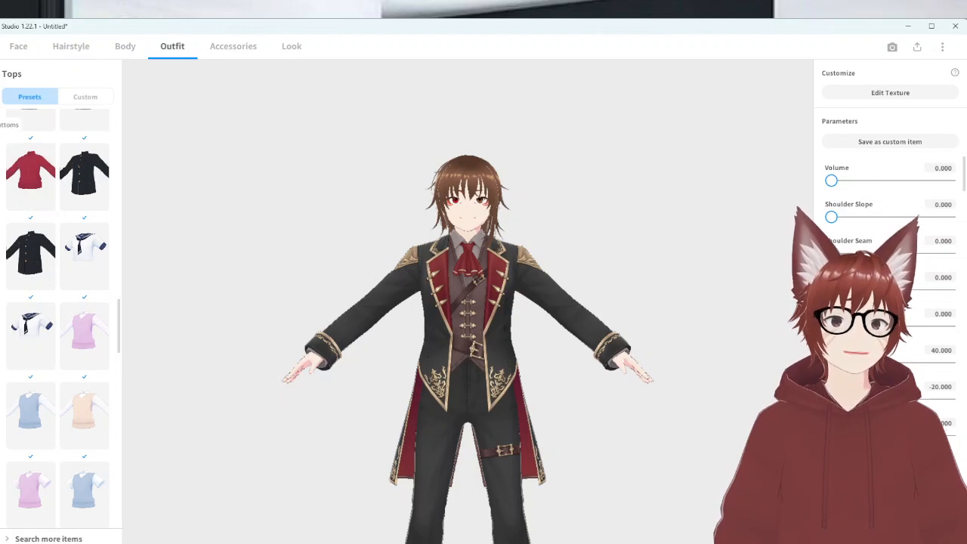
View the preset bottoms and look through the preset dresses available for the avatar
{"action": "left_click", "coordinate": [1, 125]}
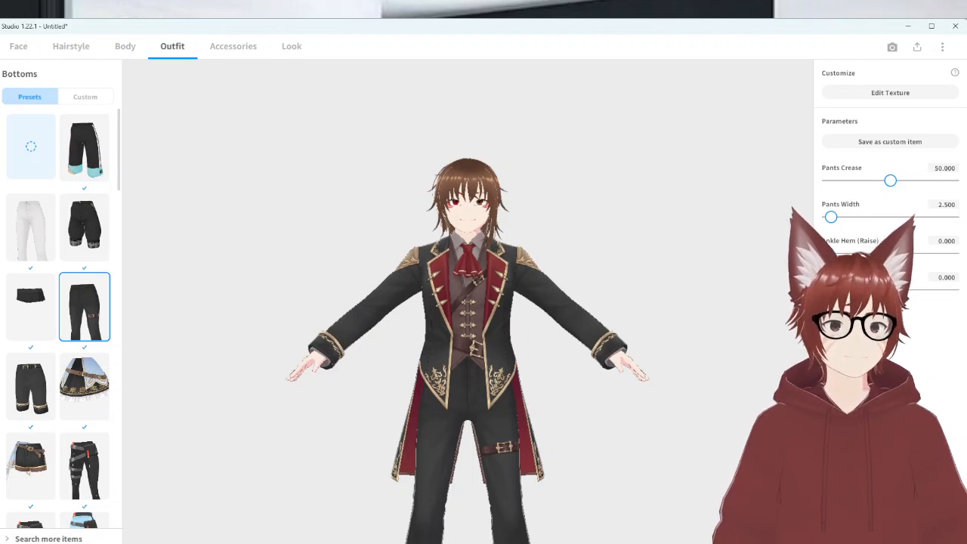
{"action": "left_click", "coordinate": [1, 149]}
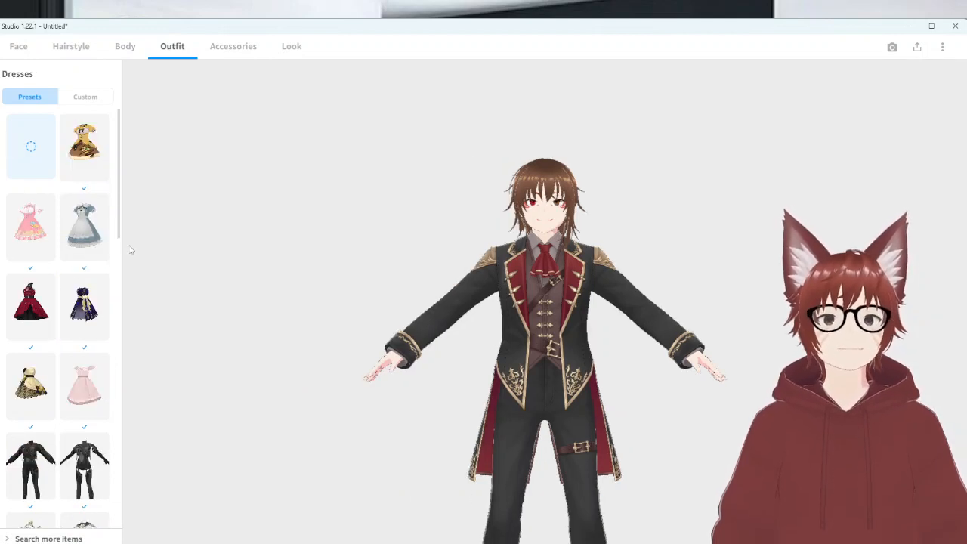
{"action": "scroll", "coordinate": [69, 238], "scroll_direction": "down", "scroll_amount": 3}
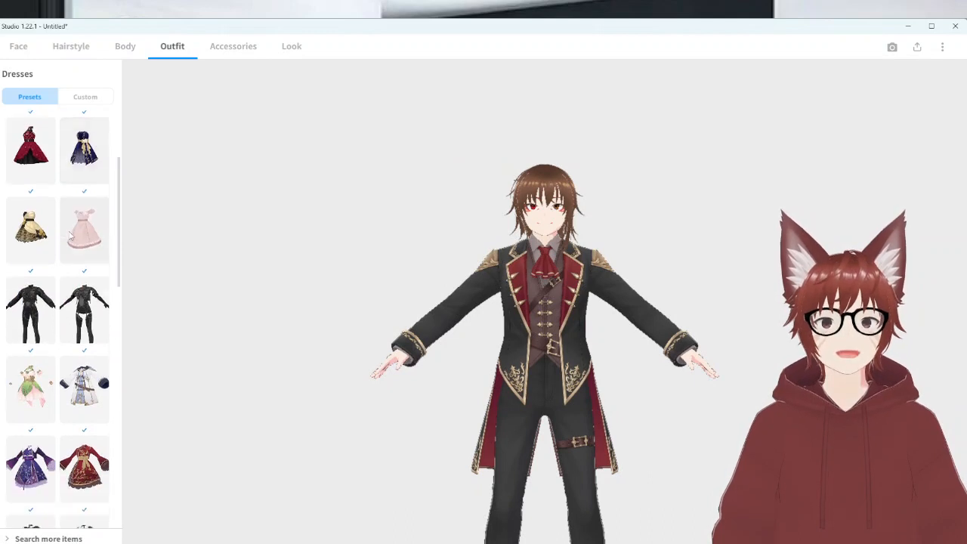
{"action": "scroll", "coordinate": [69, 239], "scroll_direction": "down", "scroll_amount": 6}
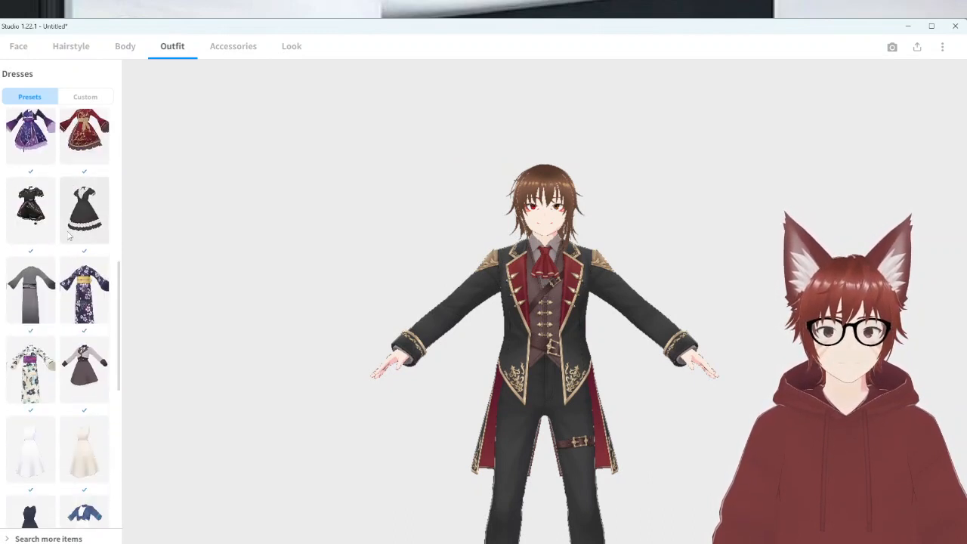
{"action": "scroll", "coordinate": [69, 237], "scroll_direction": "down", "scroll_amount": 3}
{"action": "scroll", "coordinate": [69, 237], "scroll_direction": "up", "scroll_amount": 1}
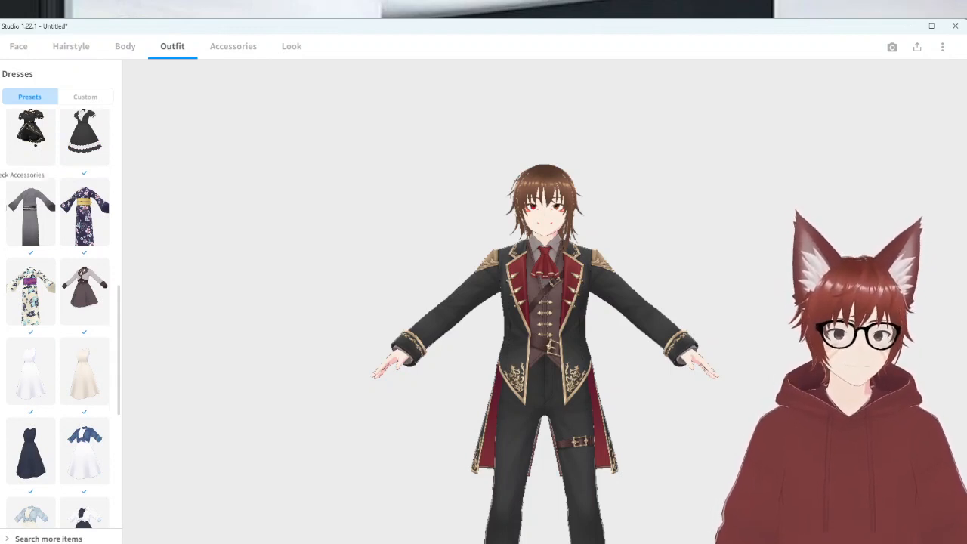
Look through the outfit's preset neck accessories and arm accessories
{"action": "left_click", "coordinate": [1, 175]}
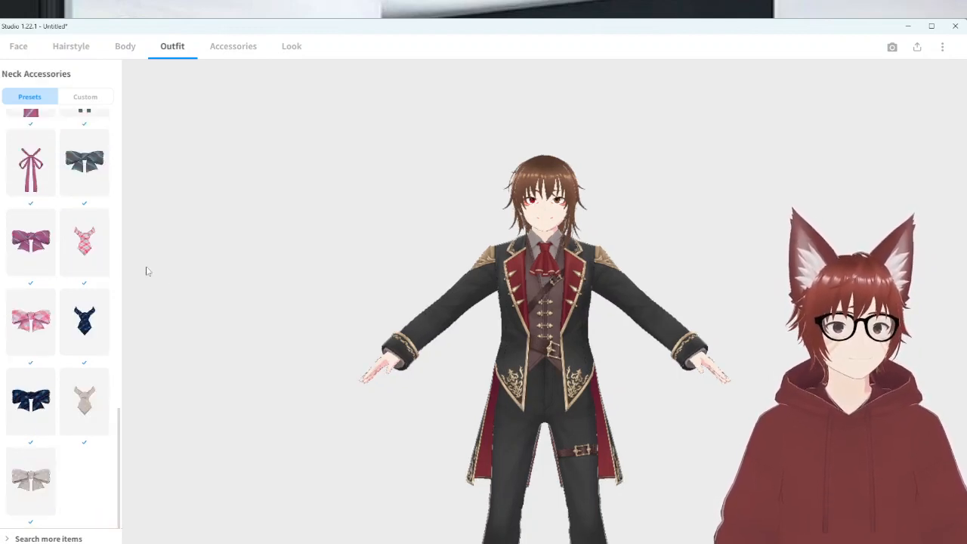
{"action": "scroll", "coordinate": [91, 234], "scroll_direction": "up", "scroll_amount": 5}
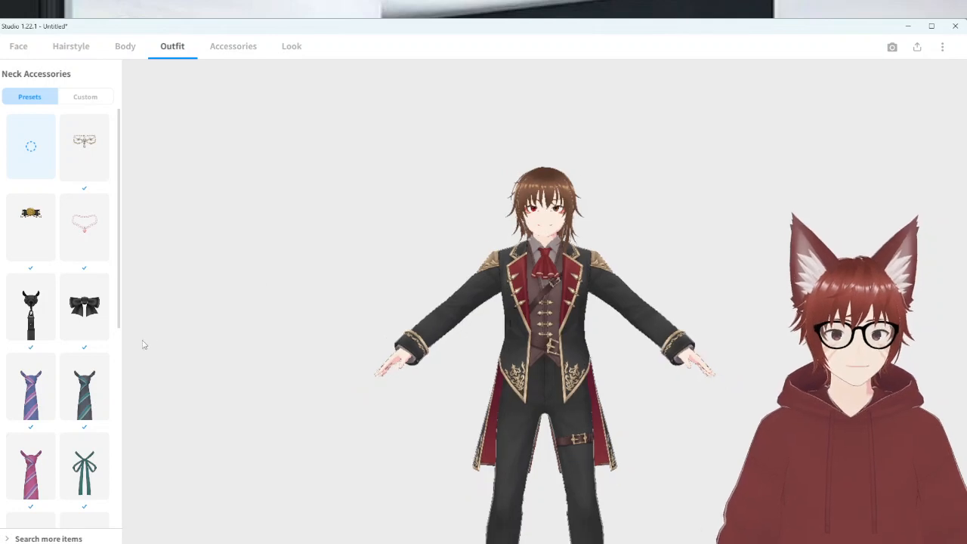
{"action": "scroll", "coordinate": [40, 322], "scroll_direction": "down", "scroll_amount": 3}
{"action": "scroll", "coordinate": [40, 322], "scroll_direction": "down", "scroll_amount": 8}
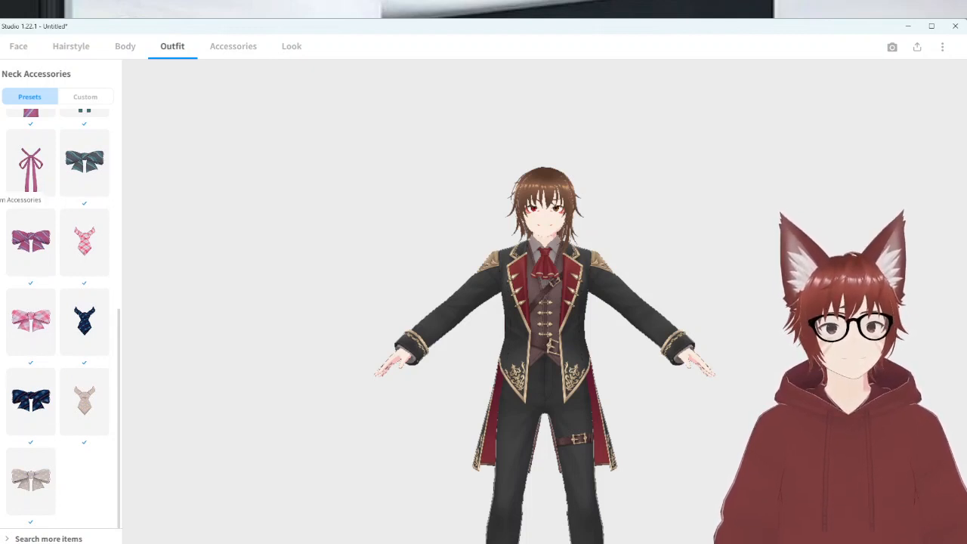
{"action": "left_click", "coordinate": [0, 189]}
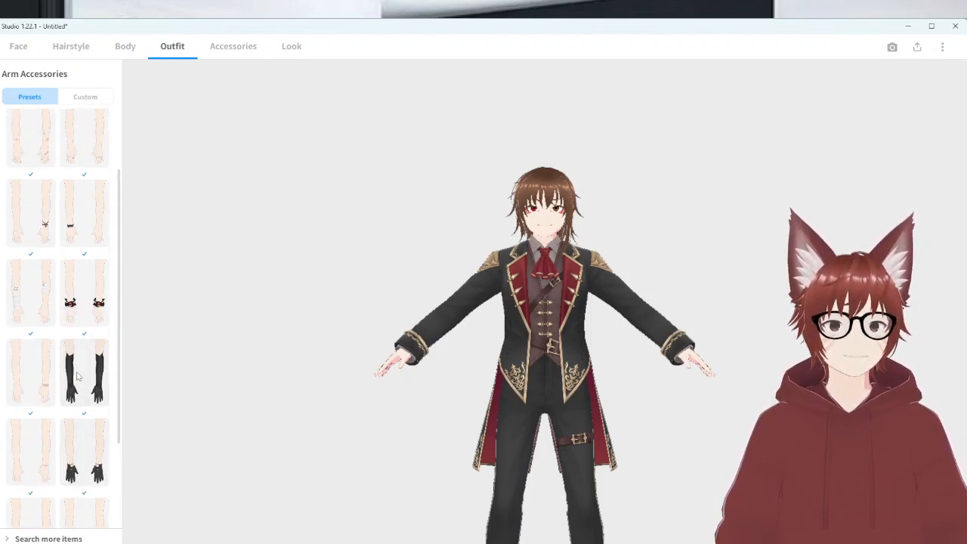
{"action": "scroll", "coordinate": [75, 396], "scroll_direction": "up", "scroll_amount": 5}
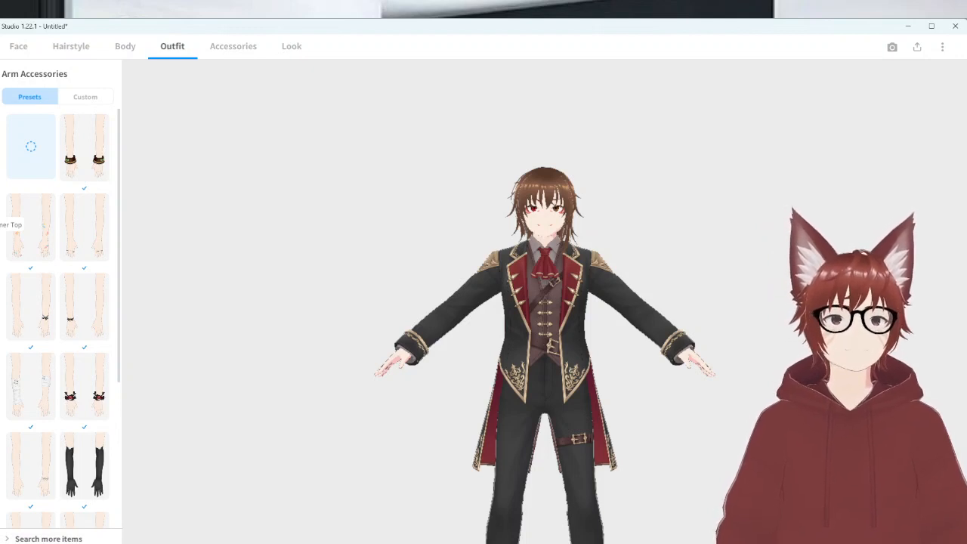
View the outfit's inner top, inner bottom and socks presets
{"action": "left_click", "coordinate": [4, 225]}
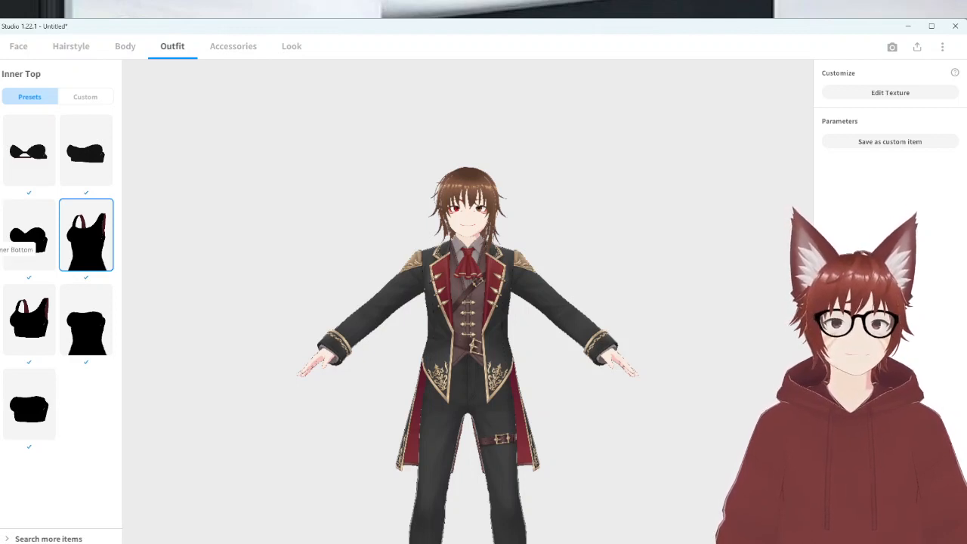
{"action": "left_click", "coordinate": [2, 241]}
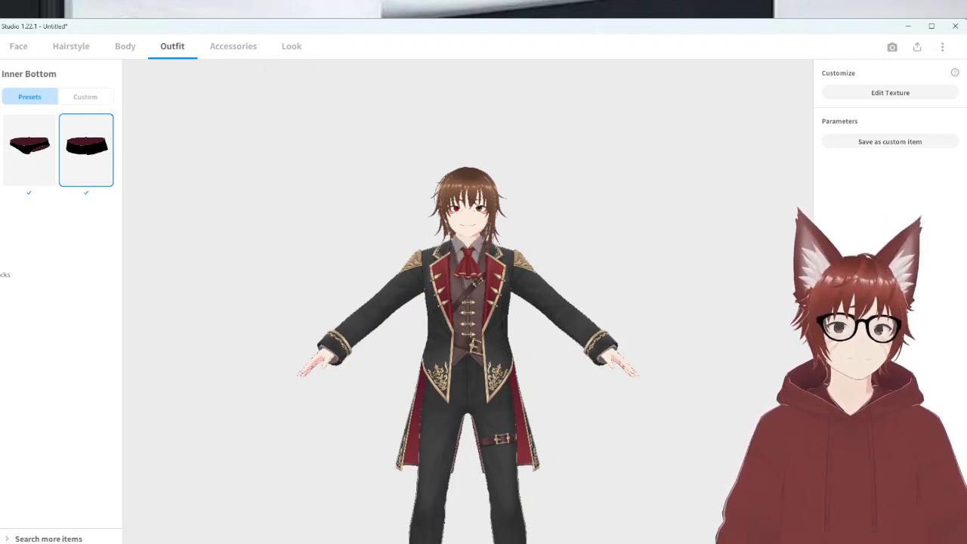
{"action": "left_click", "coordinate": [3, 275]}
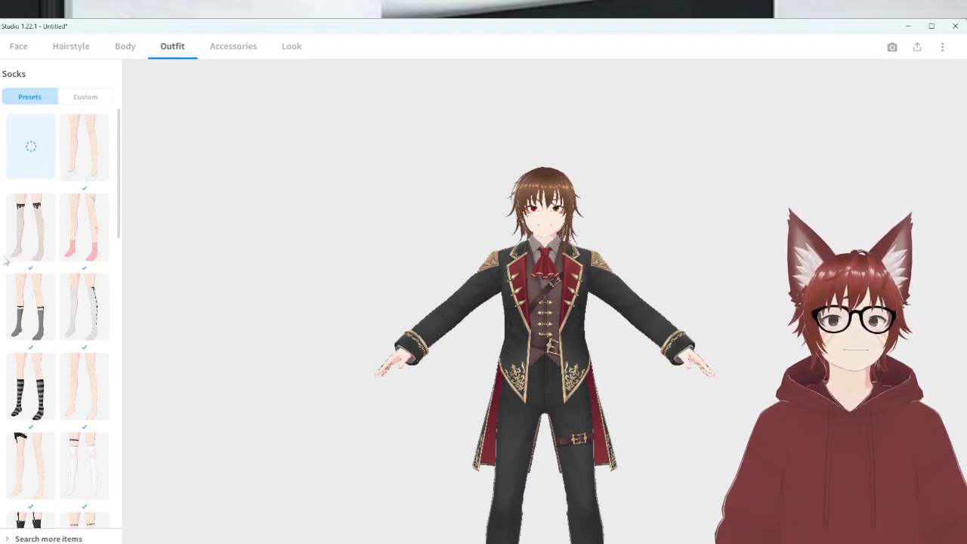
Look through the whole range of preset socks, from ankle socks to thigh-high stockings
{"action": "scroll", "coordinate": [31, 278], "scroll_direction": "down", "scroll_amount": 3}
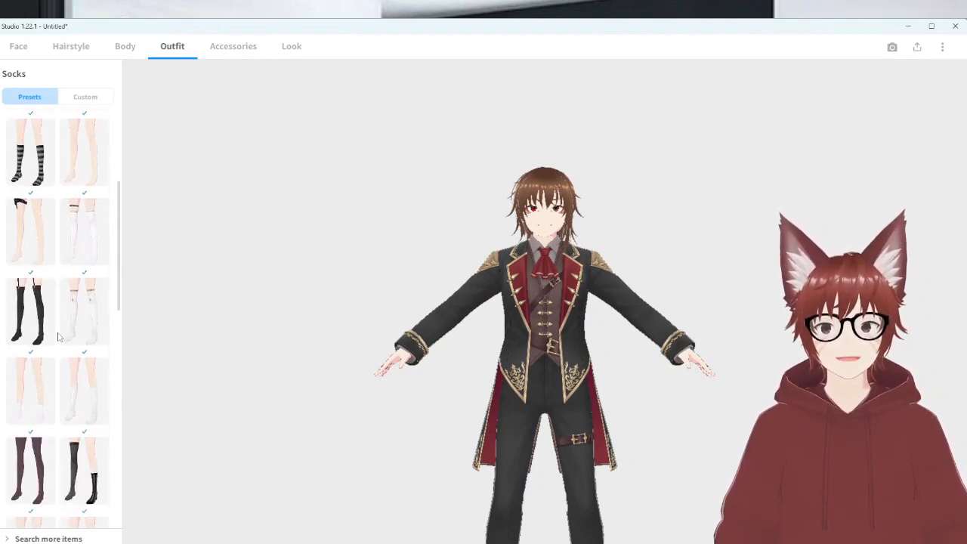
{"action": "scroll", "coordinate": [58, 337], "scroll_direction": "down", "scroll_amount": 3}
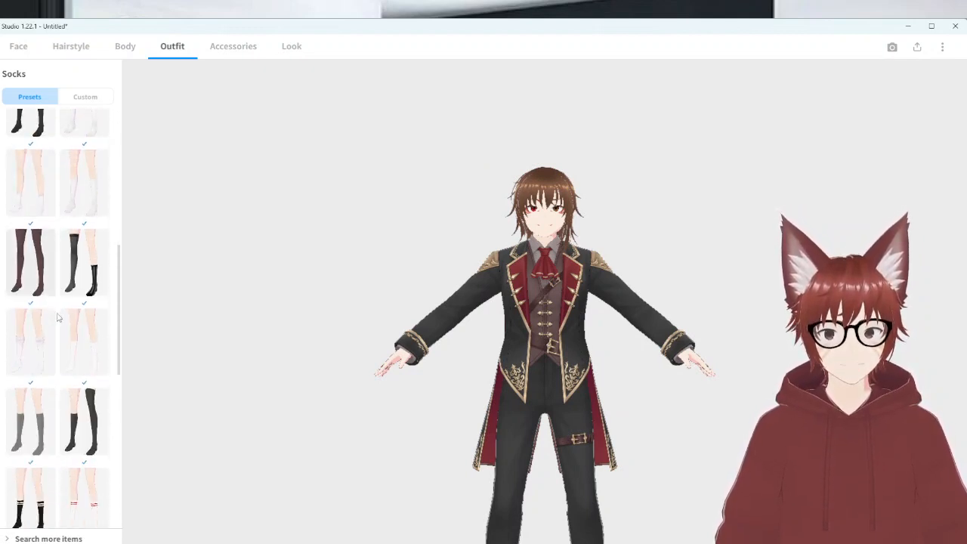
{"action": "scroll", "coordinate": [58, 316], "scroll_direction": "down", "scroll_amount": 2}
{"action": "scroll", "coordinate": [60, 314], "scroll_direction": "down", "scroll_amount": 1}
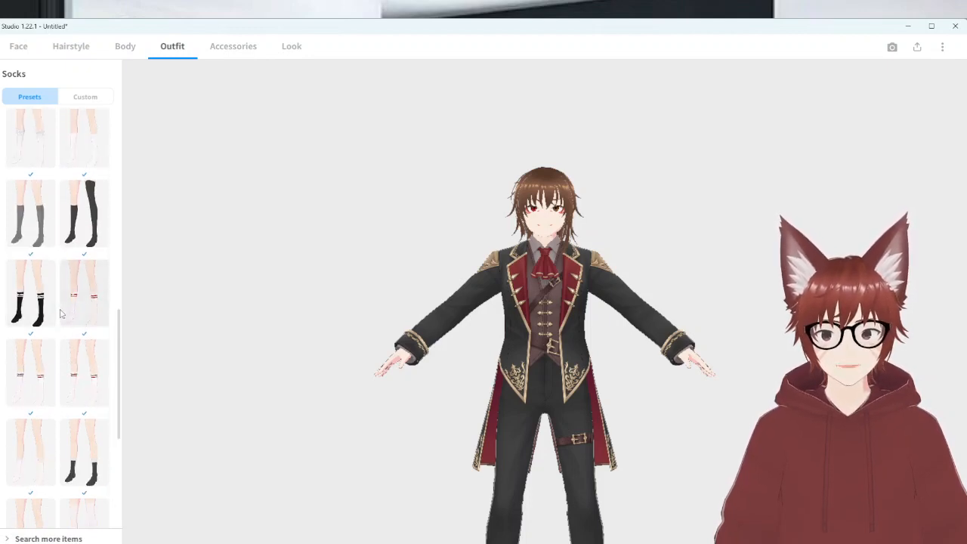
{"action": "scroll", "coordinate": [60, 314], "scroll_direction": "down", "scroll_amount": 1}
{"action": "scroll", "coordinate": [61, 313], "scroll_direction": "down", "scroll_amount": 2}
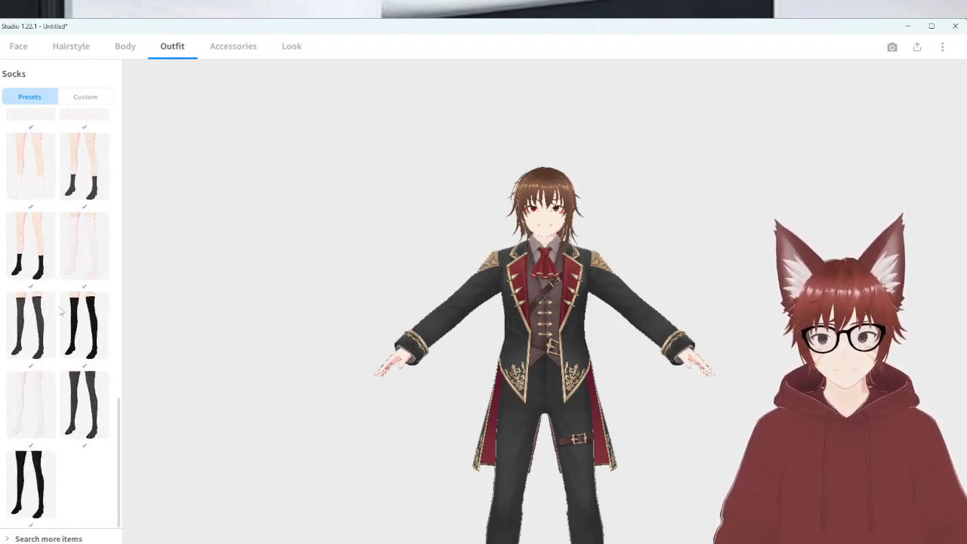
{"action": "scroll", "coordinate": [60, 313], "scroll_direction": "up", "scroll_amount": 3}
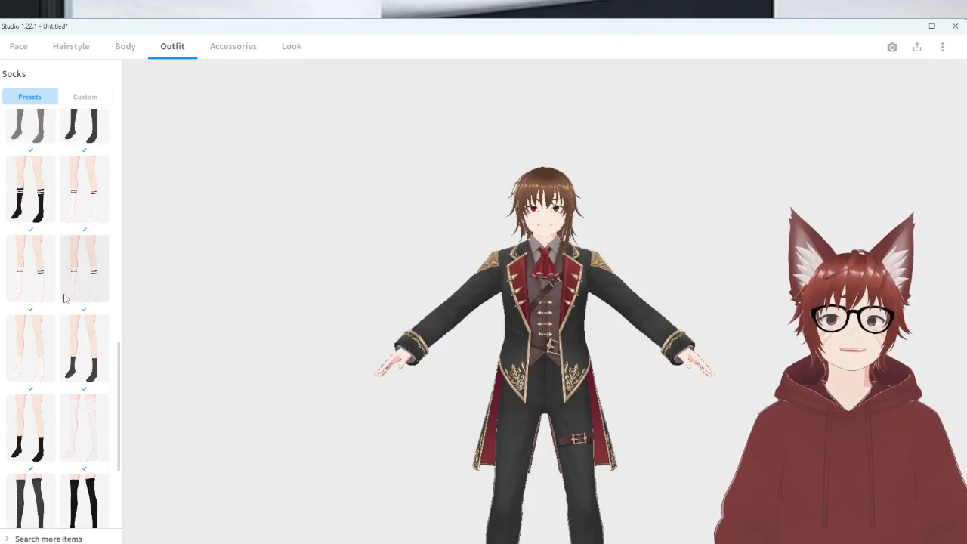
{"action": "scroll", "coordinate": [68, 295], "scroll_direction": "up", "scroll_amount": 6}
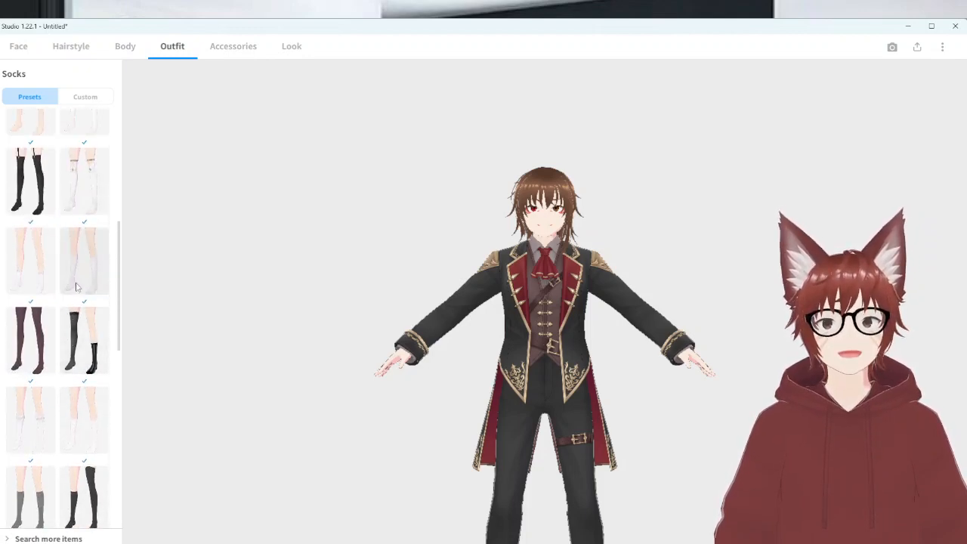
{"action": "scroll", "coordinate": [76, 287], "scroll_direction": "up", "scroll_amount": 5}
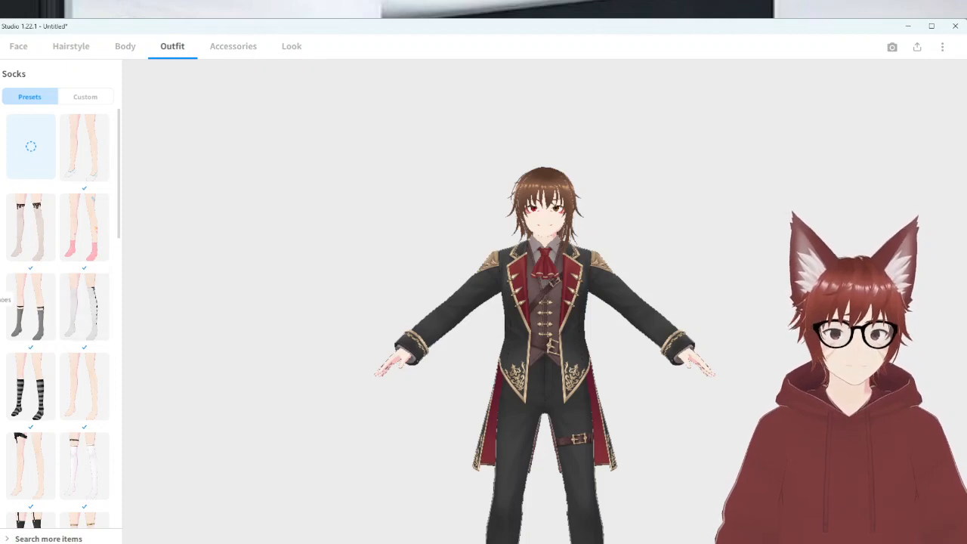
Look through the outfit's preset shoes, from heels and boots to sandals and sneakers
{"action": "left_click", "coordinate": [0, 299]}
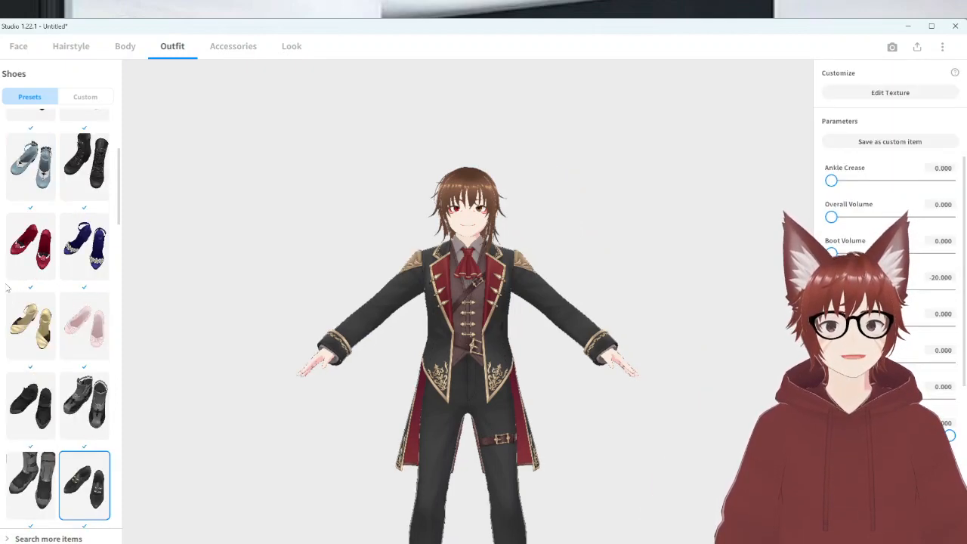
{"action": "scroll", "coordinate": [29, 273], "scroll_direction": "down", "scroll_amount": 3}
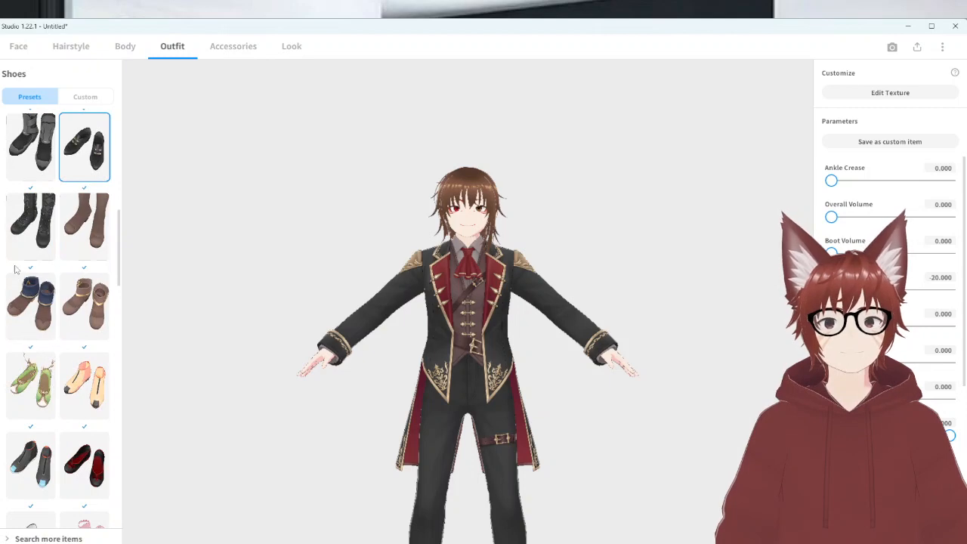
{"action": "scroll", "coordinate": [20, 276], "scroll_direction": "down", "scroll_amount": 3}
{"action": "scroll", "coordinate": [13, 264], "scroll_direction": "down", "scroll_amount": 5}
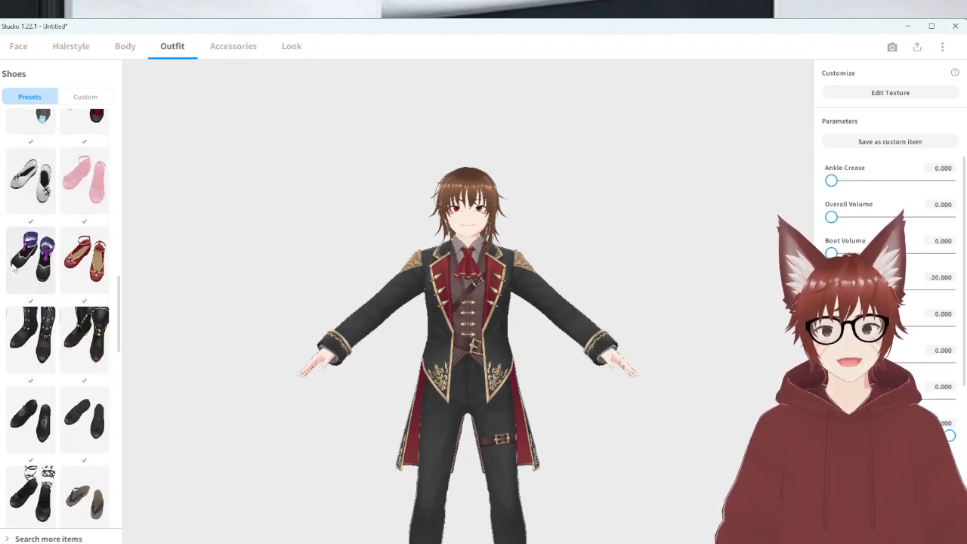
{"action": "scroll", "coordinate": [10, 263], "scroll_direction": "down", "scroll_amount": 5}
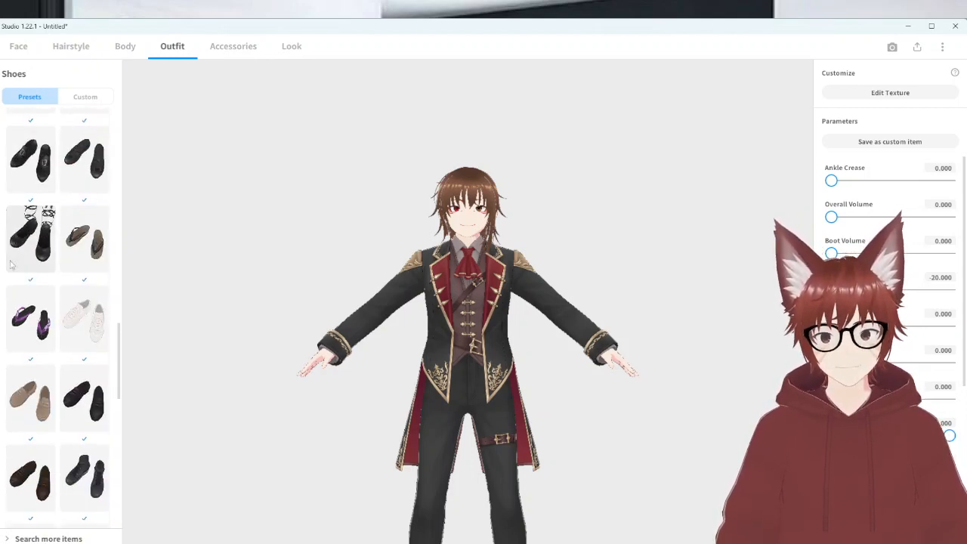
{"action": "scroll", "coordinate": [12, 259], "scroll_direction": "down", "scroll_amount": 4}
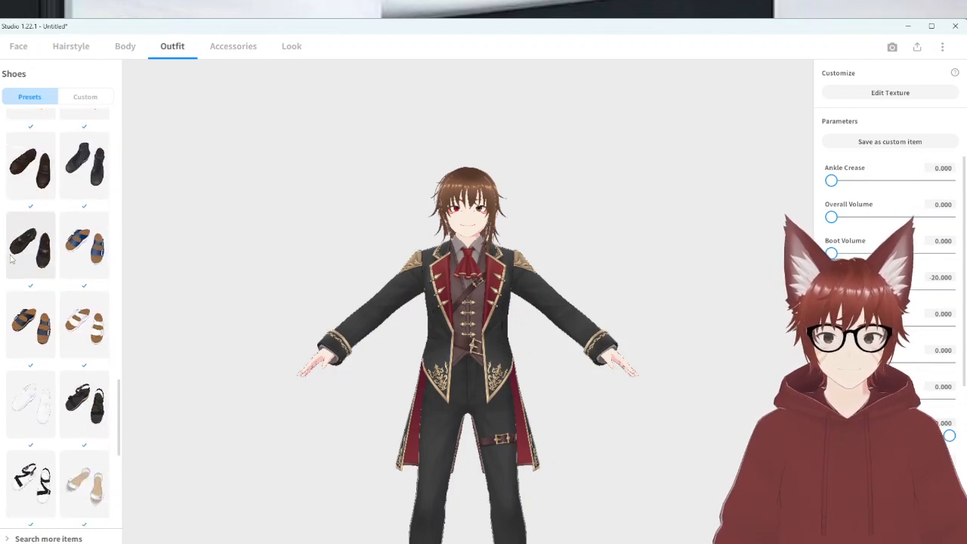
{"action": "scroll", "coordinate": [11, 254], "scroll_direction": "down", "scroll_amount": 4}
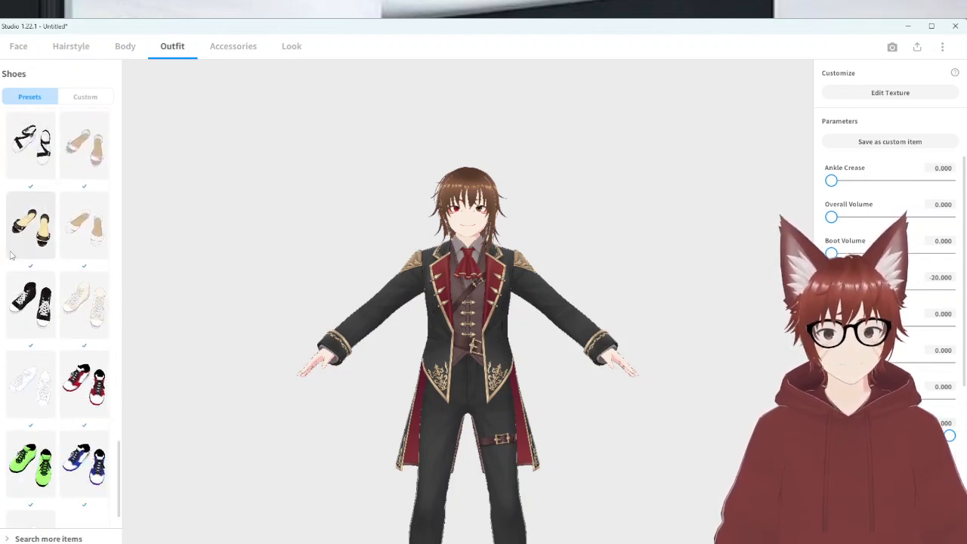
{"action": "scroll", "coordinate": [12, 259], "scroll_direction": "up", "scroll_amount": 3}
{"action": "scroll", "coordinate": [12, 259], "scroll_direction": "up", "scroll_amount": 5}
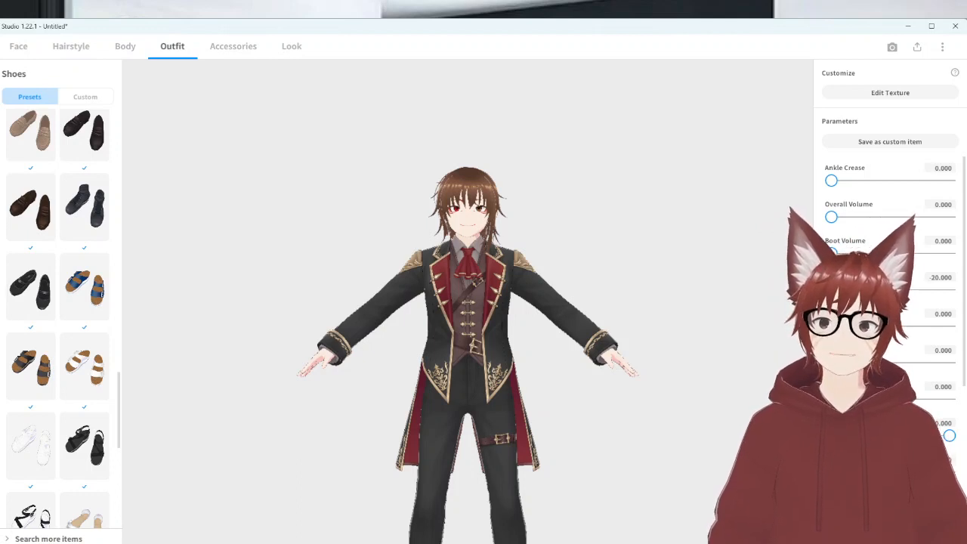
{"action": "scroll", "coordinate": [758, 368], "scroll_direction": "down", "scroll_amount": 1}
{"action": "scroll", "coordinate": [746, 358], "scroll_direction": "up", "scroll_amount": 2}
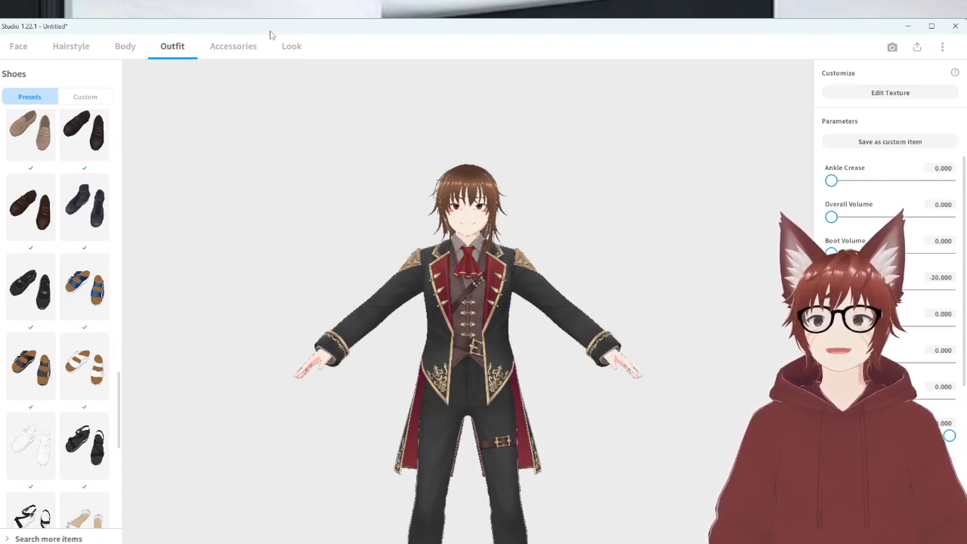
Add the Glasses (Thick) and Glasses (Thin) accessories to the avatar
{"action": "left_click", "coordinate": [226, 59]}
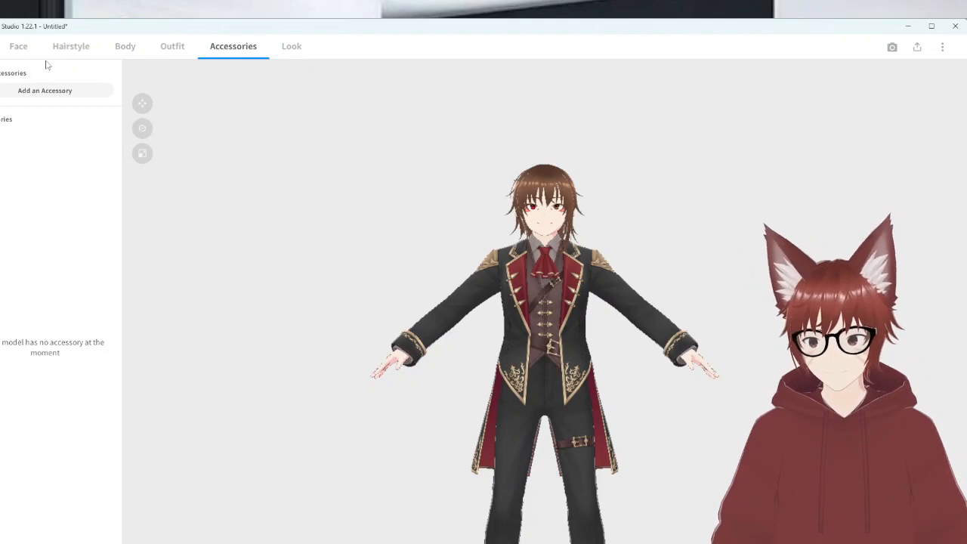
{"action": "left_click", "coordinate": [17, 91]}
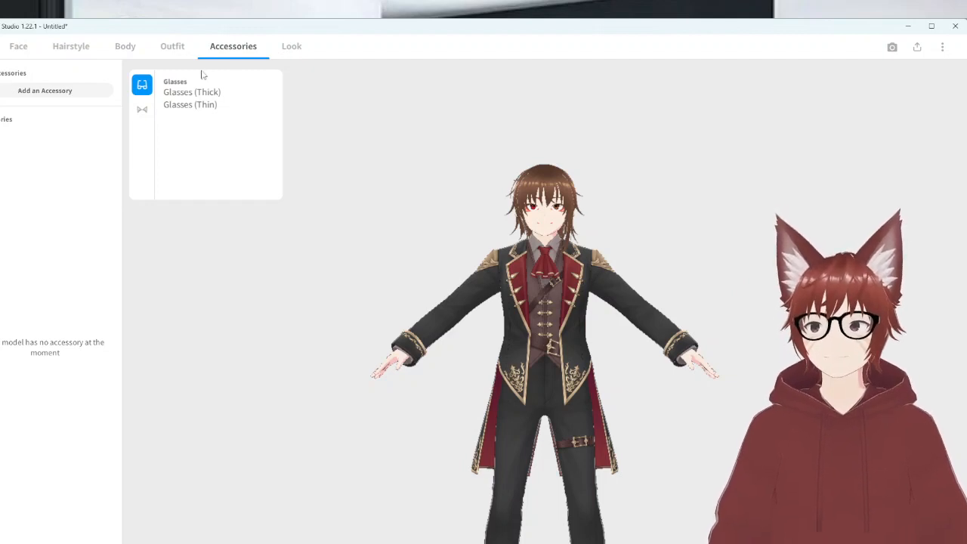
{"action": "left_click", "coordinate": [198, 95]}
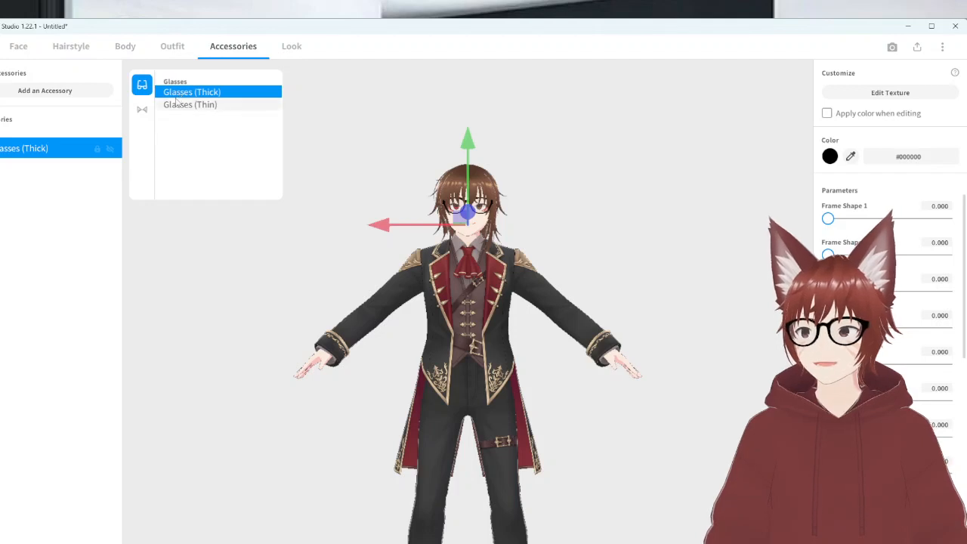
{"action": "left_click", "coordinate": [172, 106]}
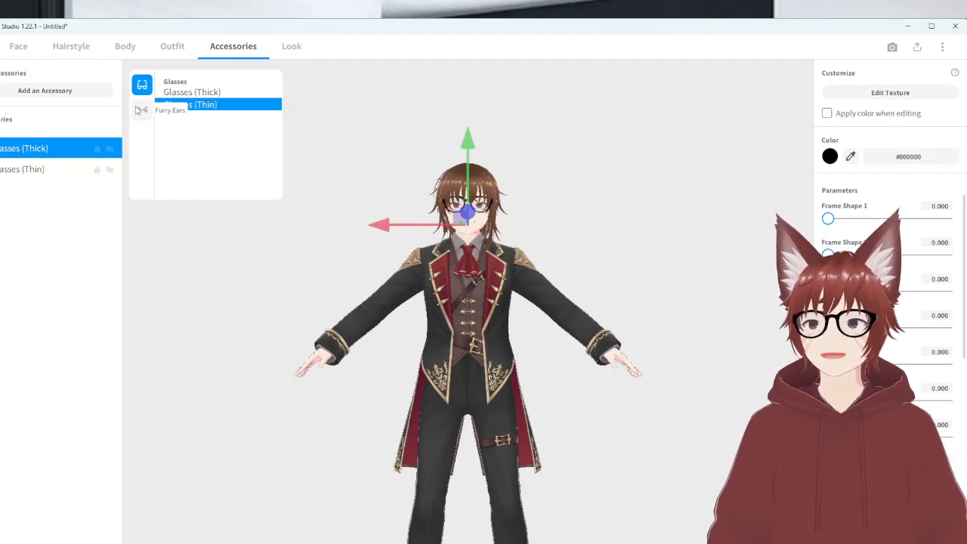
Add the Cat Ears accessory from the Furry Ears category to the avatar
{"action": "left_click", "coordinate": [139, 110]}
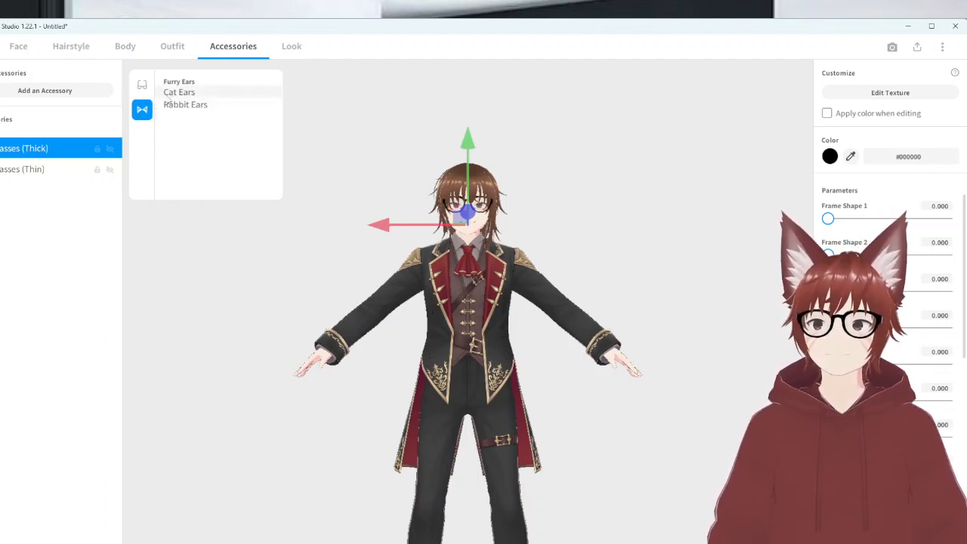
{"action": "left_click", "coordinate": [168, 95]}
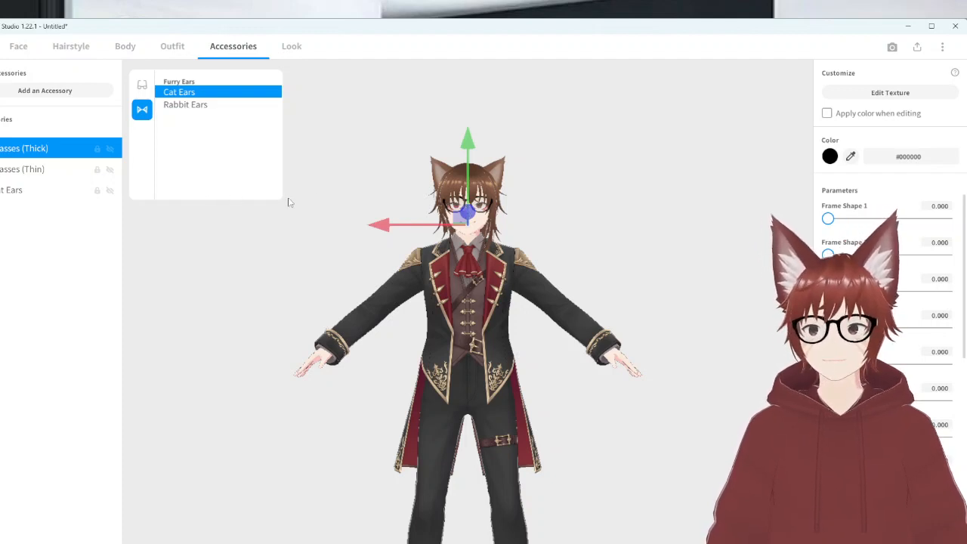
{"action": "left_click", "coordinate": [380, 160]}
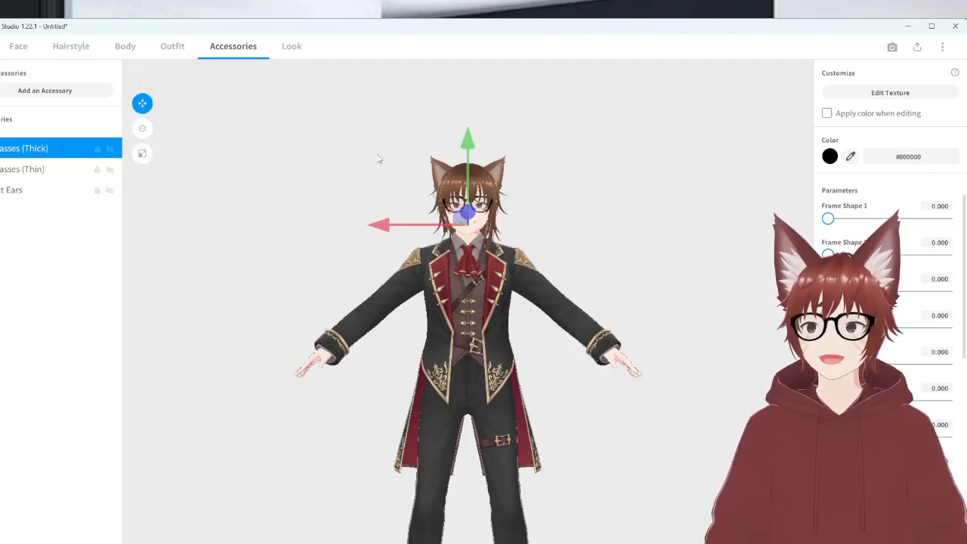
Look through the thick glasses' adjustable parameters, from the frame shapes to the frame thickness and size options
{"action": "scroll", "coordinate": [384, 235], "scroll_direction": "up", "scroll_amount": 3}
{"action": "scroll", "coordinate": [383, 263], "scroll_direction": "up", "scroll_amount": 2}
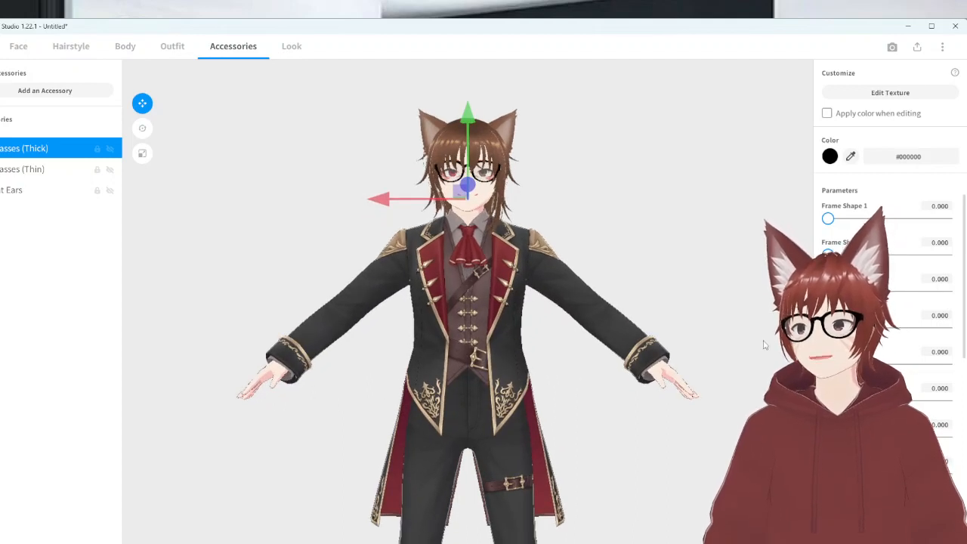
{"action": "scroll", "coordinate": [865, 233], "scroll_direction": "down", "scroll_amount": 1}
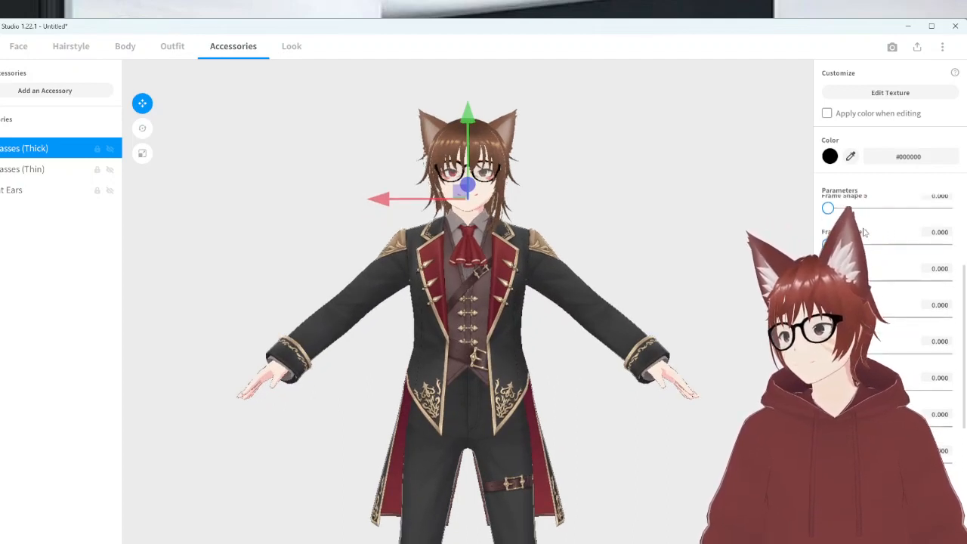
{"action": "scroll", "coordinate": [862, 230], "scroll_direction": "up", "scroll_amount": 2}
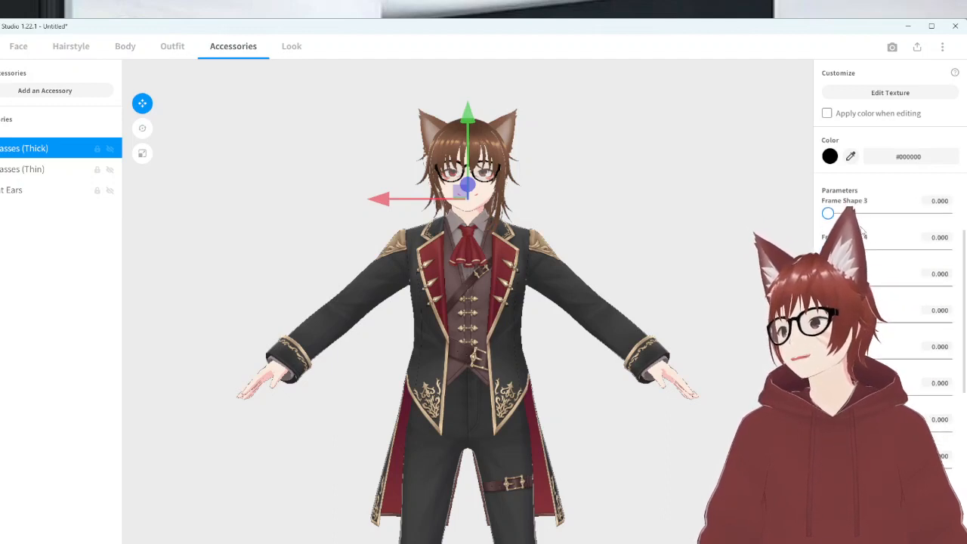
{"action": "scroll", "coordinate": [834, 226], "scroll_direction": "down", "scroll_amount": 5}
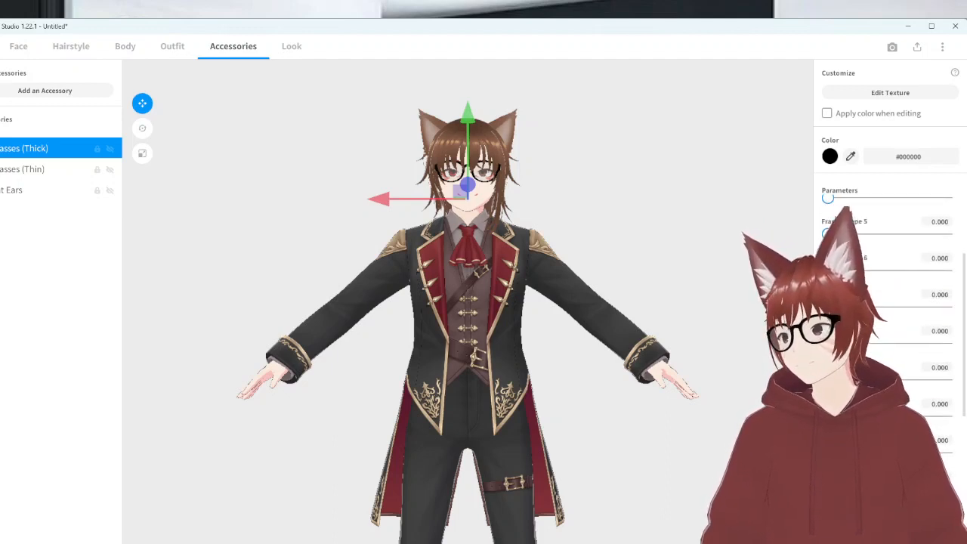
{"action": "scroll", "coordinate": [834, 225], "scroll_direction": "down", "scroll_amount": 2}
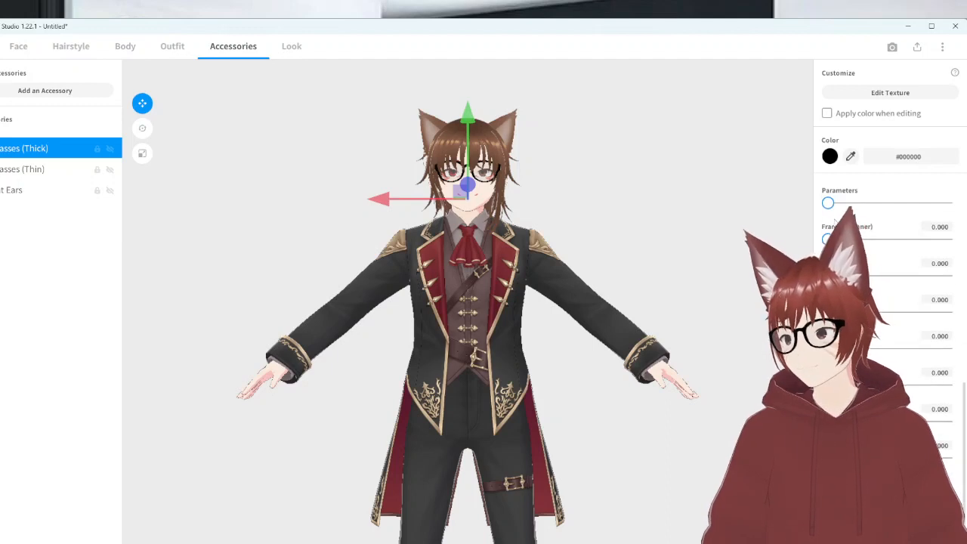
{"action": "scroll", "coordinate": [834, 225], "scroll_direction": "up", "scroll_amount": 3}
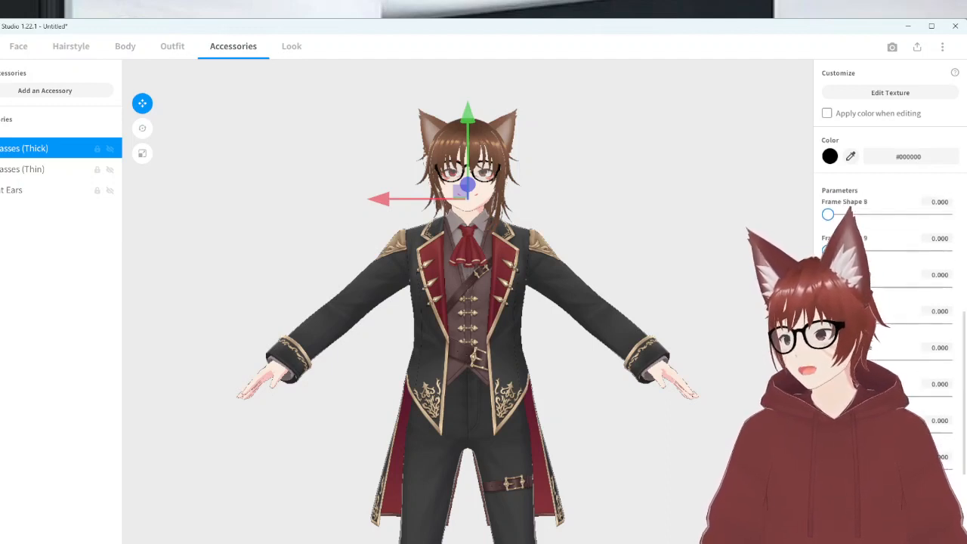
{"action": "scroll", "coordinate": [834, 224], "scroll_direction": "up", "scroll_amount": 1}
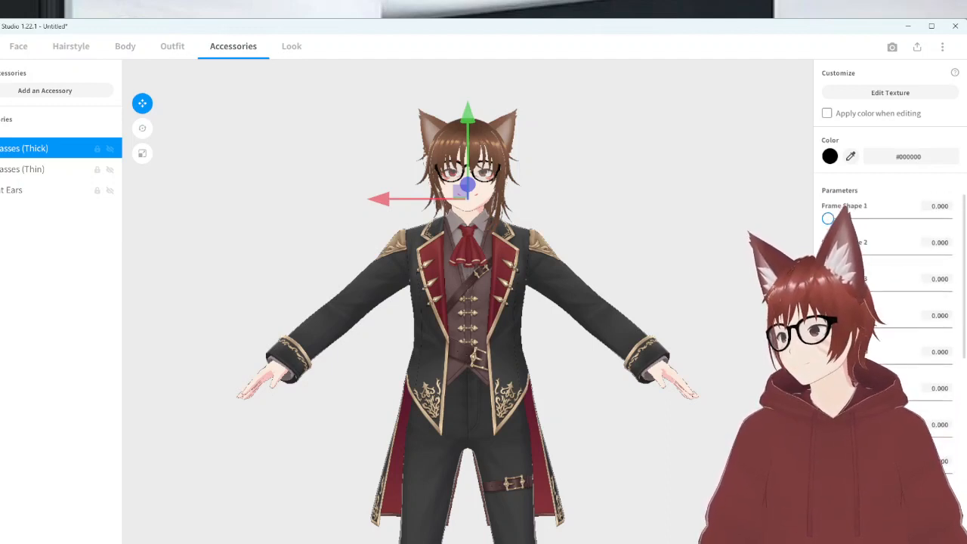
{"action": "scroll", "coordinate": [834, 225], "scroll_direction": "down", "scroll_amount": 3}
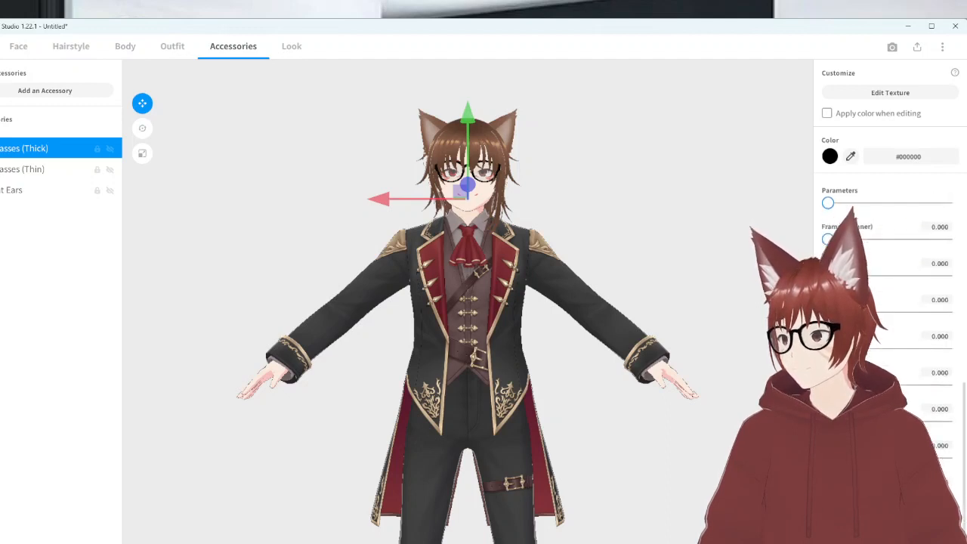
{"action": "scroll", "coordinate": [888, 318], "scroll_direction": "down", "scroll_amount": 1}
{"action": "scroll", "coordinate": [888, 318], "scroll_direction": "up", "scroll_amount": 5}
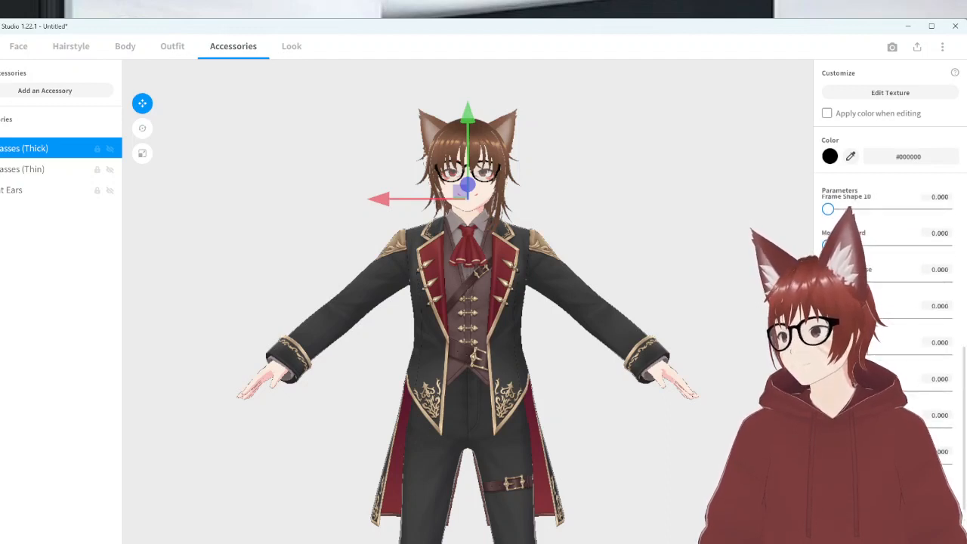
{"action": "scroll", "coordinate": [888, 318], "scroll_direction": "up", "scroll_amount": 2}
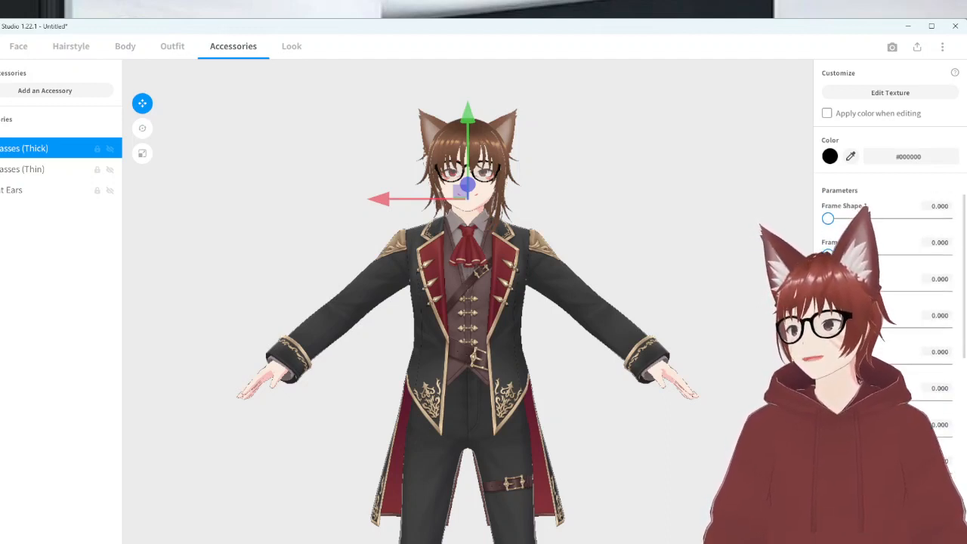
{"action": "scroll", "coordinate": [888, 317], "scroll_direction": "down", "scroll_amount": 8}
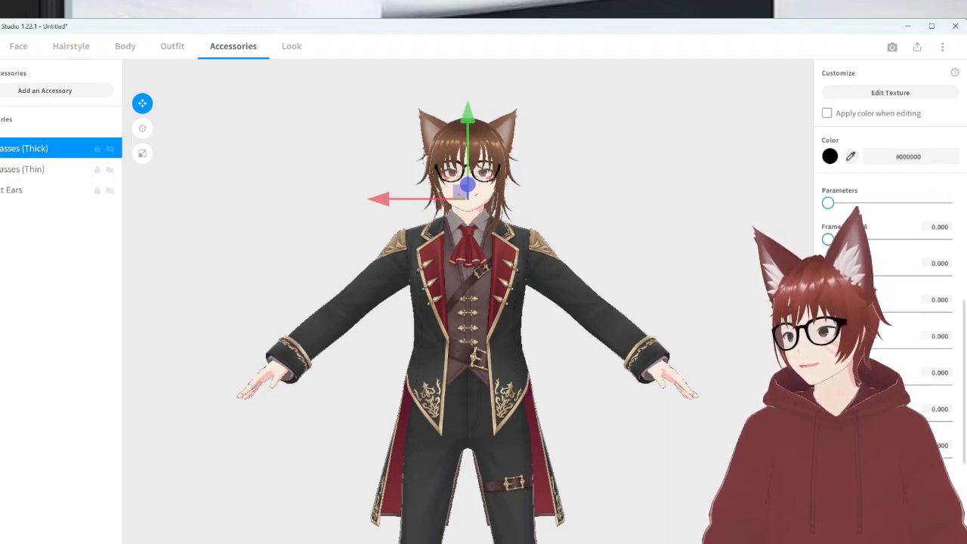
{"action": "scroll", "coordinate": [873, 288], "scroll_direction": "down", "scroll_amount": 3}
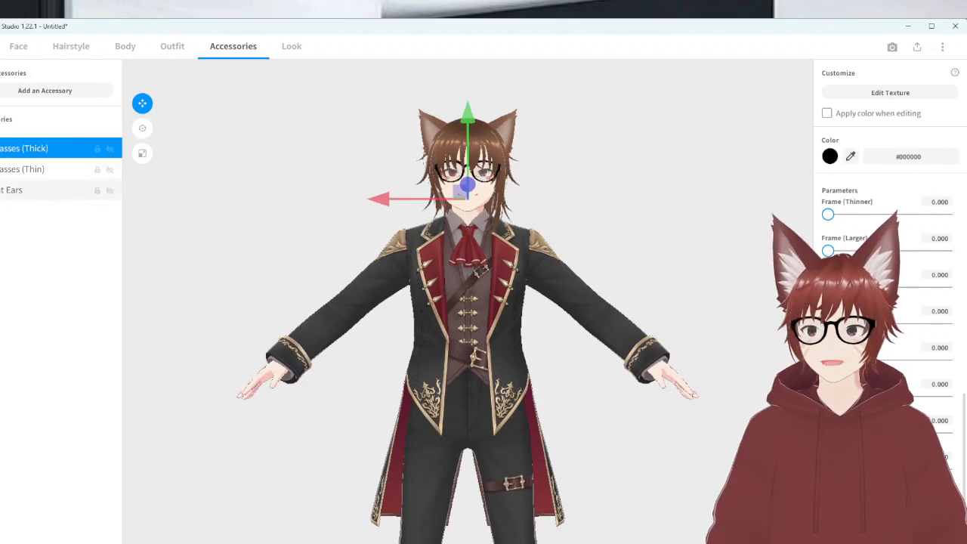
Try out the Fur Volume and Tip Roundness parameters of the Cat Ears, keeping both at 0
{"action": "left_click", "coordinate": [45, 189]}
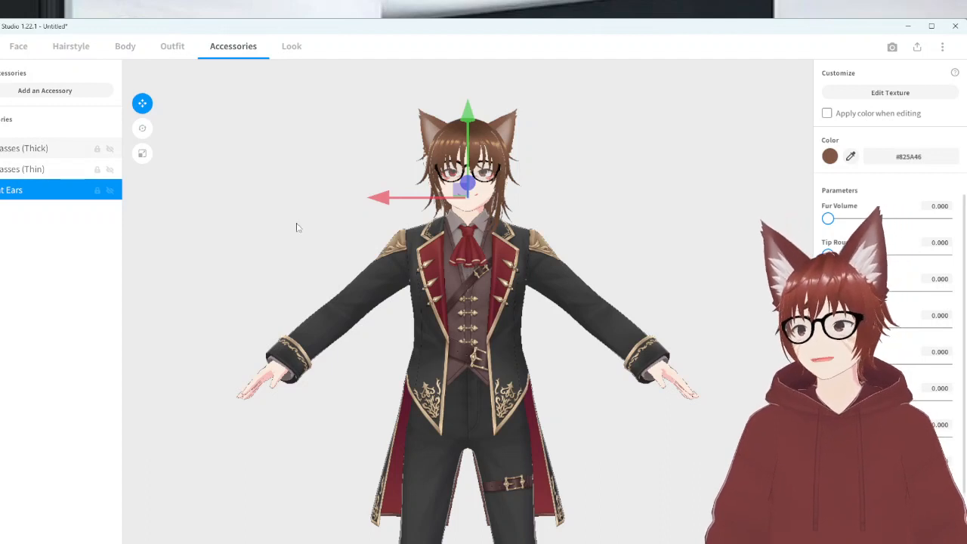
{"action": "scroll", "coordinate": [933, 331], "scroll_direction": "down", "scroll_amount": 1}
{"action": "scroll", "coordinate": [933, 331], "scroll_direction": "down", "scroll_amount": 1}
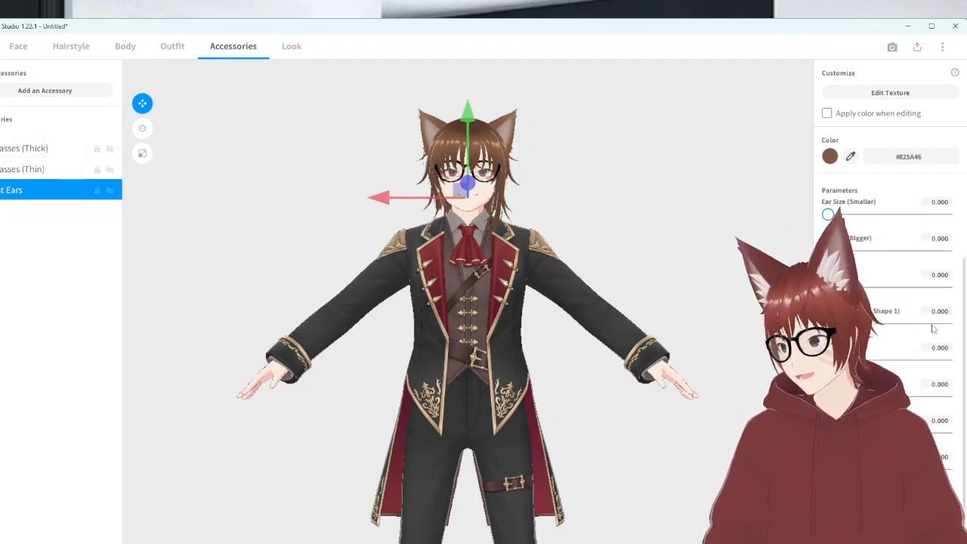
{"action": "scroll", "coordinate": [936, 327], "scroll_direction": "up", "scroll_amount": 1}
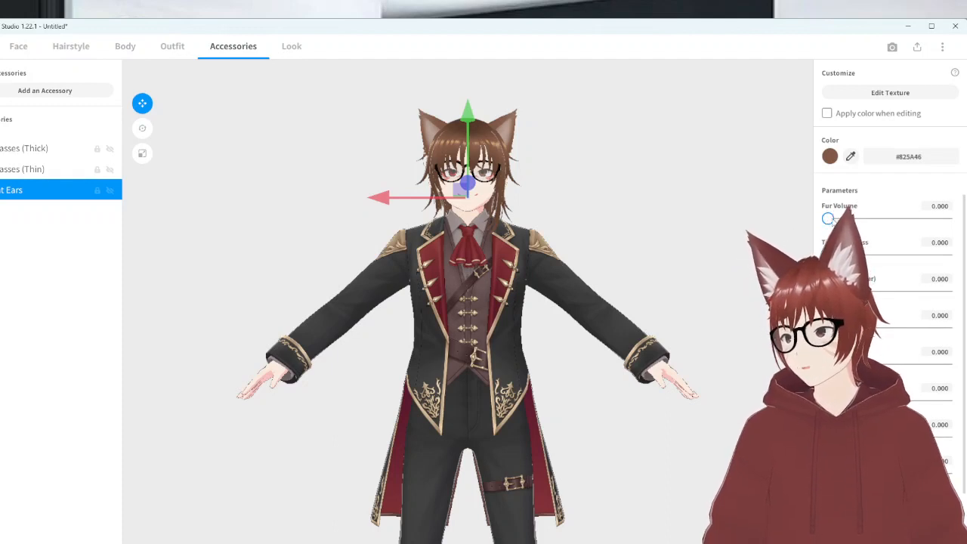
{"action": "left_click_drag", "start_coordinate": [828, 219], "coordinate": [761, 225]}
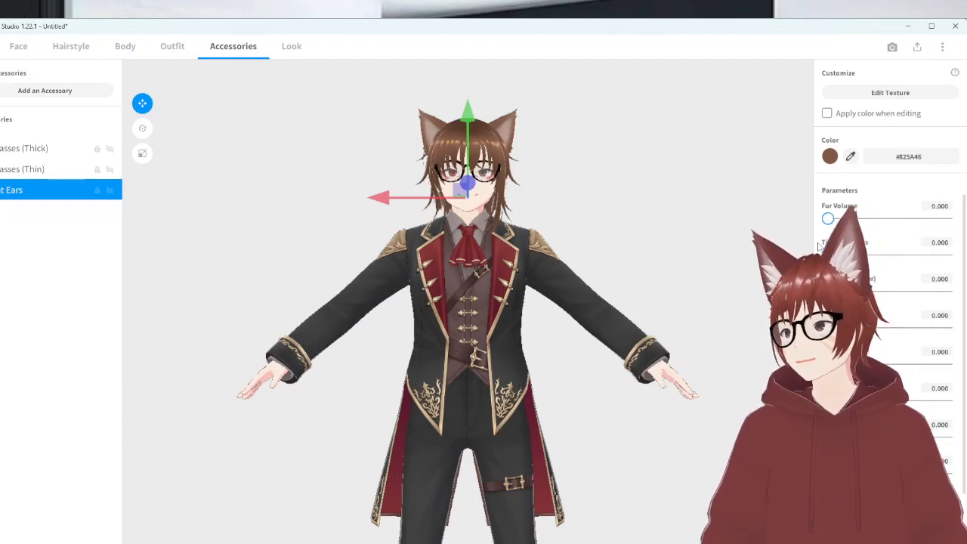
{"action": "mouse_move", "coordinate": [831, 256]}
{"action": "left_mouse_down"}
{"action": "mouse_move", "coordinate": [947, 260]}
{"action": "mouse_move", "coordinate": [829, 255]}
{"action": "left_mouse_up"}
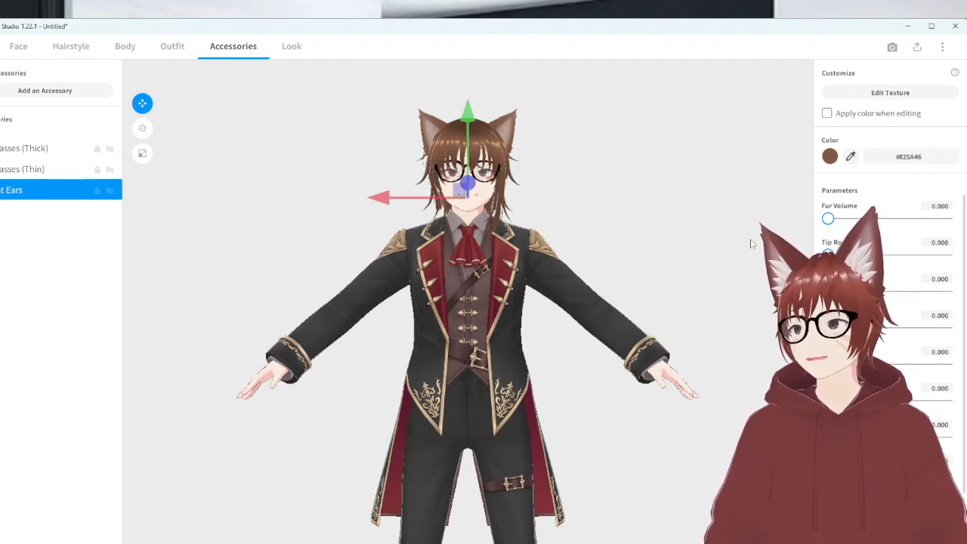
{"action": "scroll", "coordinate": [754, 253], "scroll_direction": "down", "scroll_amount": 1}
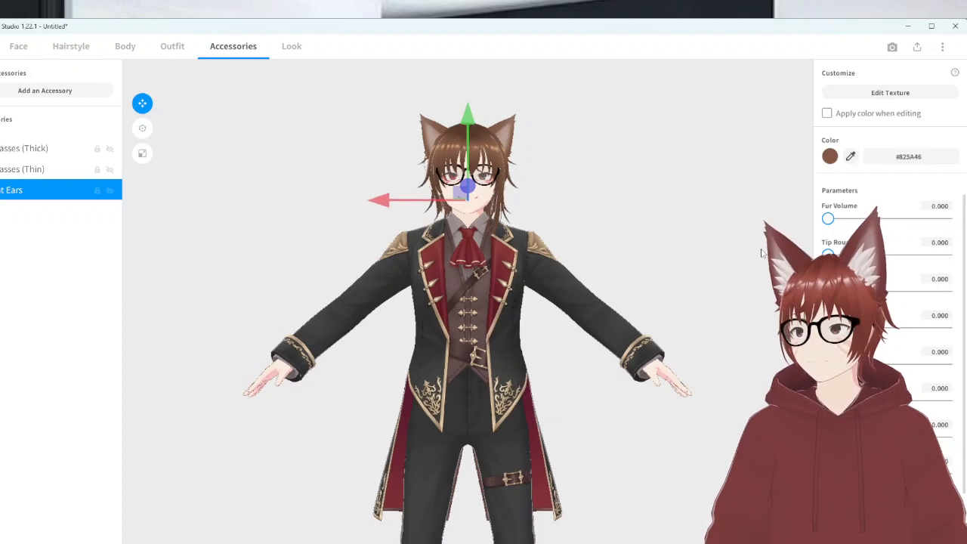
{"action": "scroll", "coordinate": [759, 254], "scroll_direction": "up", "scroll_amount": 2}
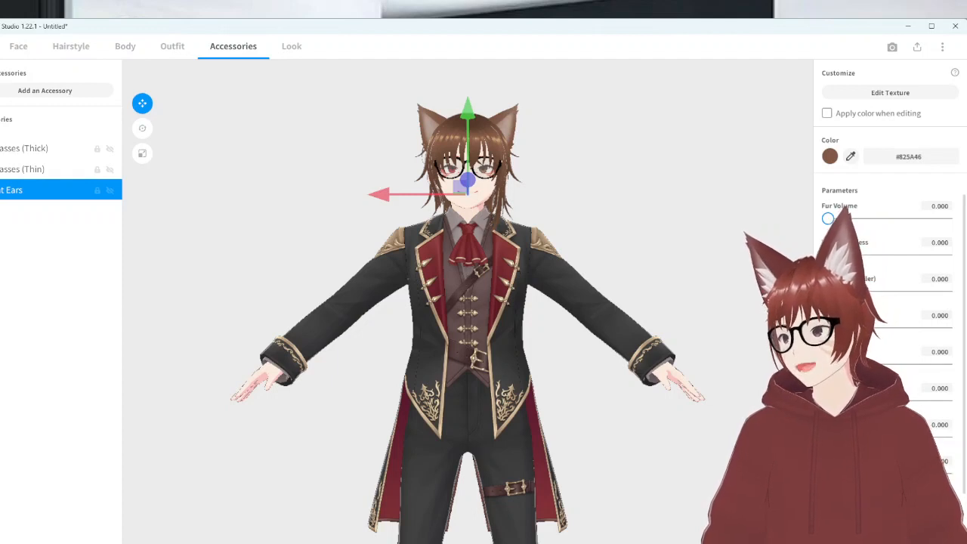
Try out the Cat Ears' further parameters, from the ear size settings to the ear shape options, leaving them at 0
{"action": "left_click_drag", "start_coordinate": [828, 364], "coordinate": [749, 347]}
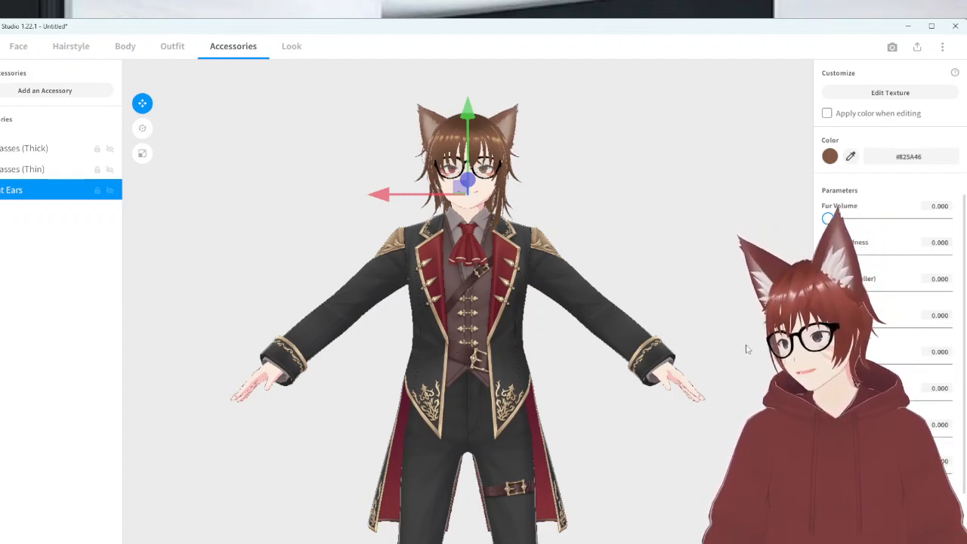
{"action": "scroll", "coordinate": [888, 318], "scroll_direction": "down", "scroll_amount": 2}
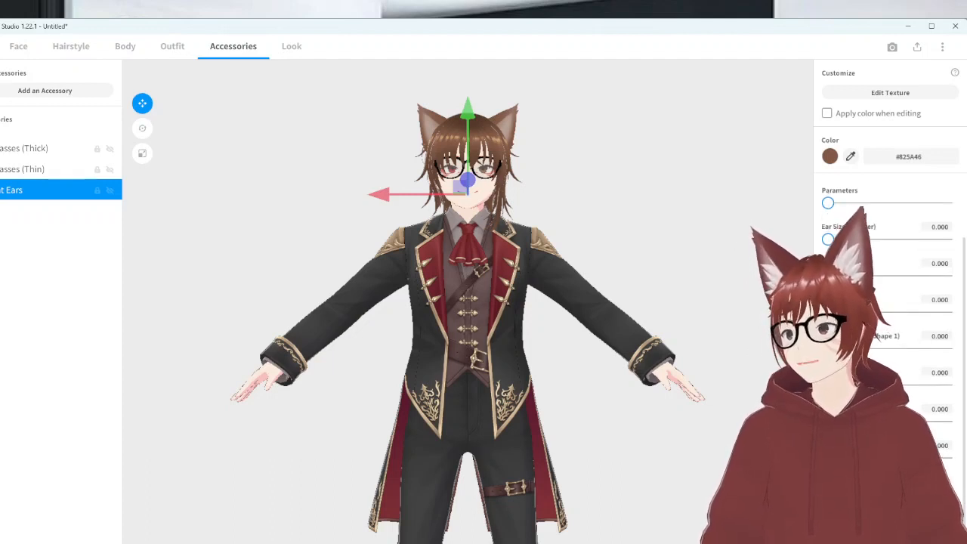
{"action": "mouse_move", "coordinate": [829, 386]}
{"action": "left_mouse_down"}
{"action": "mouse_move", "coordinate": [940, 385]}
{"action": "mouse_move", "coordinate": [828, 386]}
{"action": "left_mouse_up"}
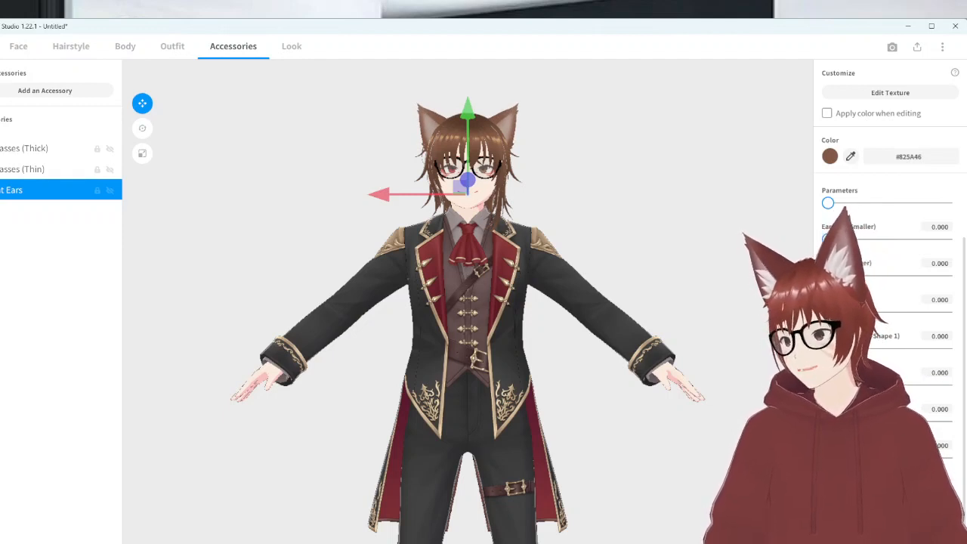
{"action": "scroll", "coordinate": [888, 340], "scroll_direction": "down", "scroll_amount": 1}
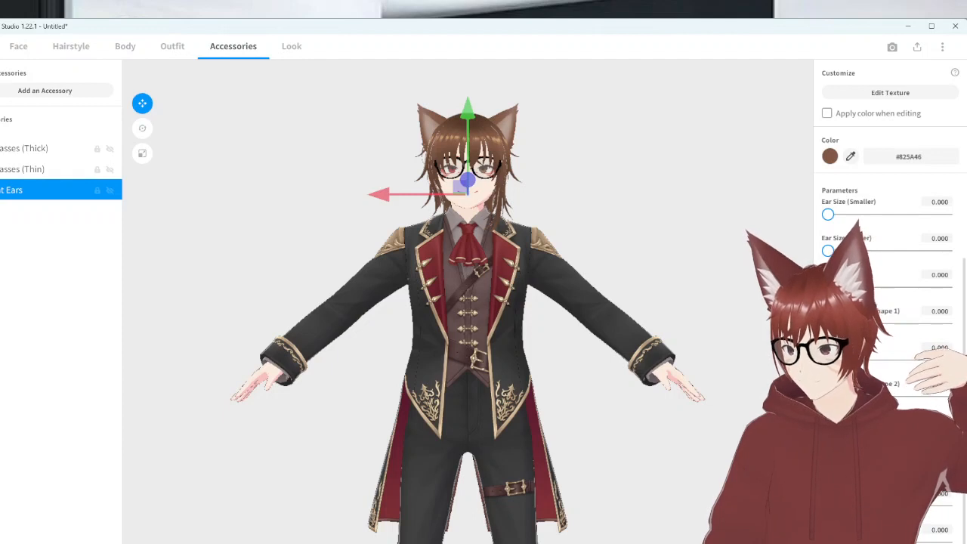
{"action": "mouse_move", "coordinate": [829, 506]}
{"action": "left_mouse_down"}
{"action": "mouse_move", "coordinate": [893, 506]}
{"action": "mouse_move", "coordinate": [829, 507]}
{"action": "left_mouse_up"}
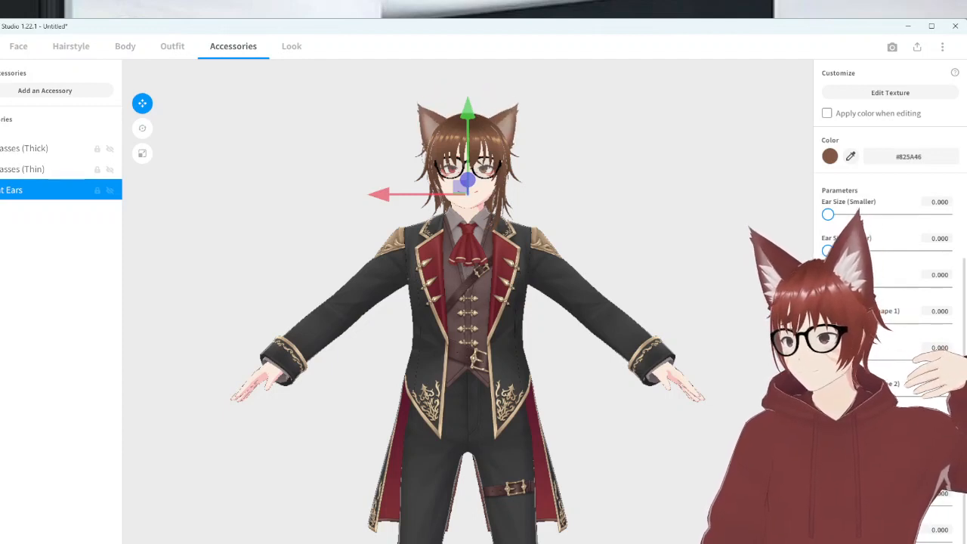
{"action": "mouse_move", "coordinate": [829, 469]}
{"action": "left_mouse_down"}
{"action": "mouse_move", "coordinate": [913, 469]}
{"action": "mouse_move", "coordinate": [828, 469]}
{"action": "left_mouse_up"}
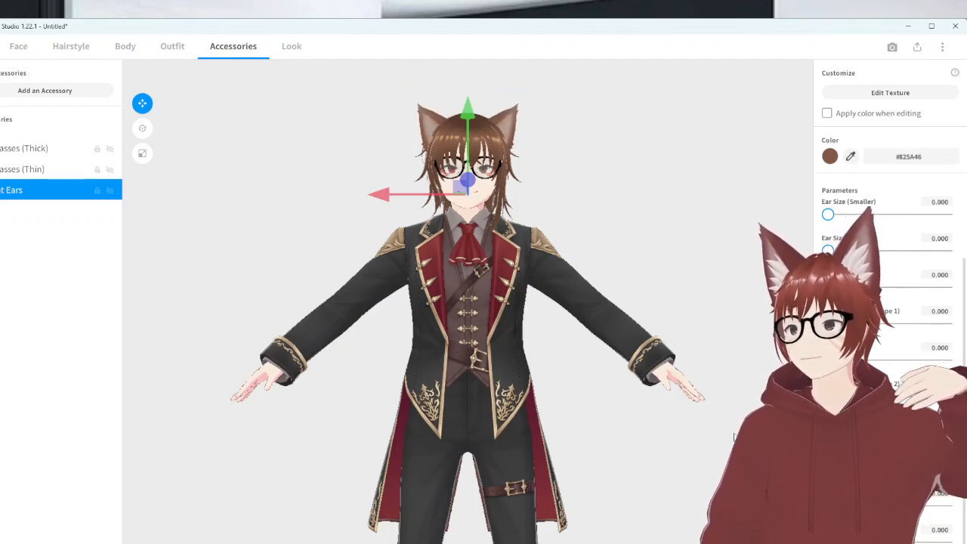
{"action": "scroll", "coordinate": [468, 303], "scroll_direction": "up", "scroll_amount": 2}
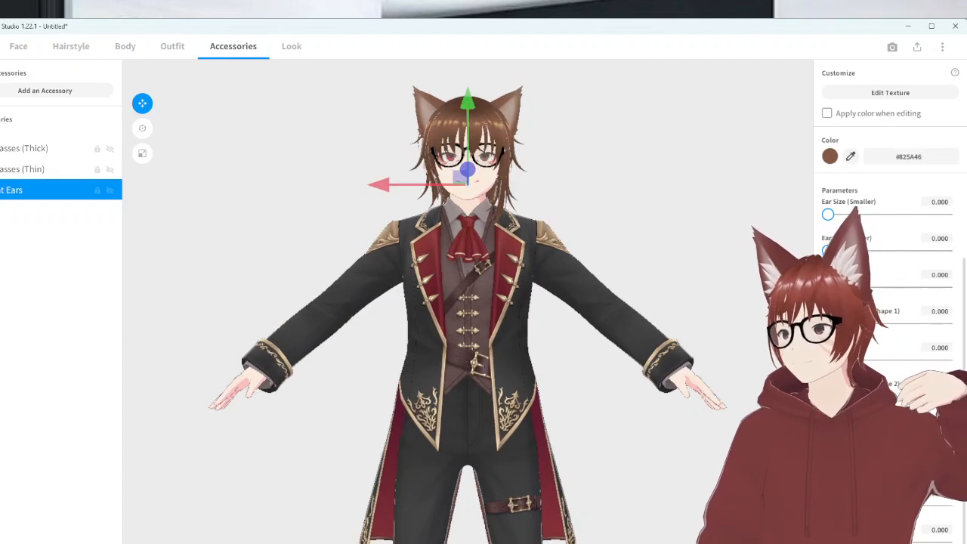
{"action": "left_click_drag", "start_coordinate": [829, 287], "coordinate": [745, 334]}
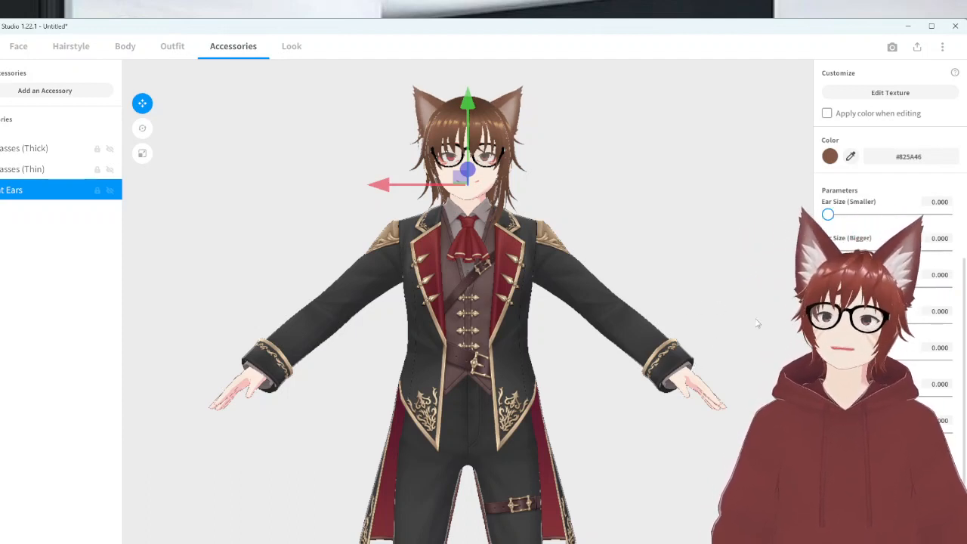
{"action": "mouse_move", "coordinate": [828, 359]}
{"action": "left_mouse_down"}
{"action": "mouse_move", "coordinate": [946, 360]}
{"action": "mouse_move", "coordinate": [826, 360]}
{"action": "left_mouse_up"}
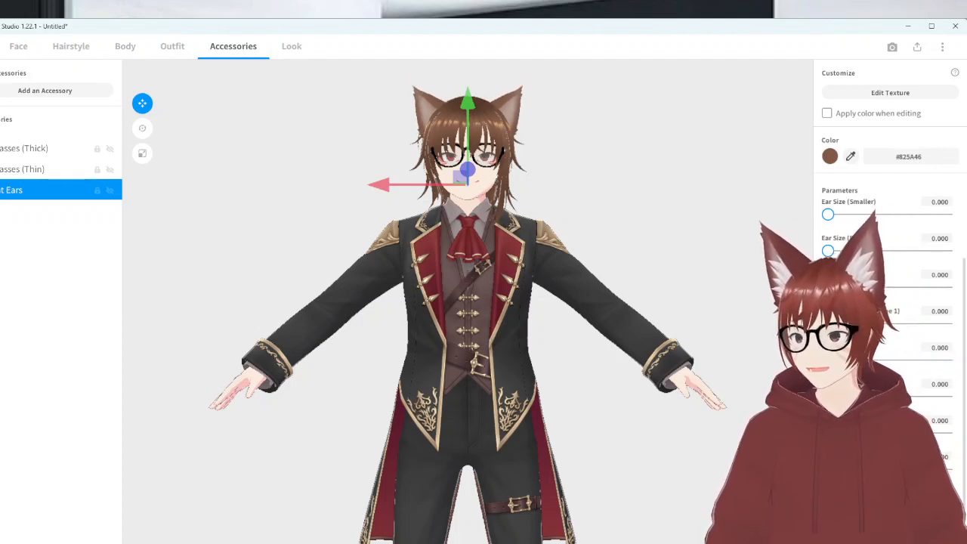
Try taller Cat Ears with one shape parameter at 72.687 and with a narrower upright shape, and reset them to 0
{"action": "left_click_drag", "start_coordinate": [829, 433], "coordinate": [913, 434]}
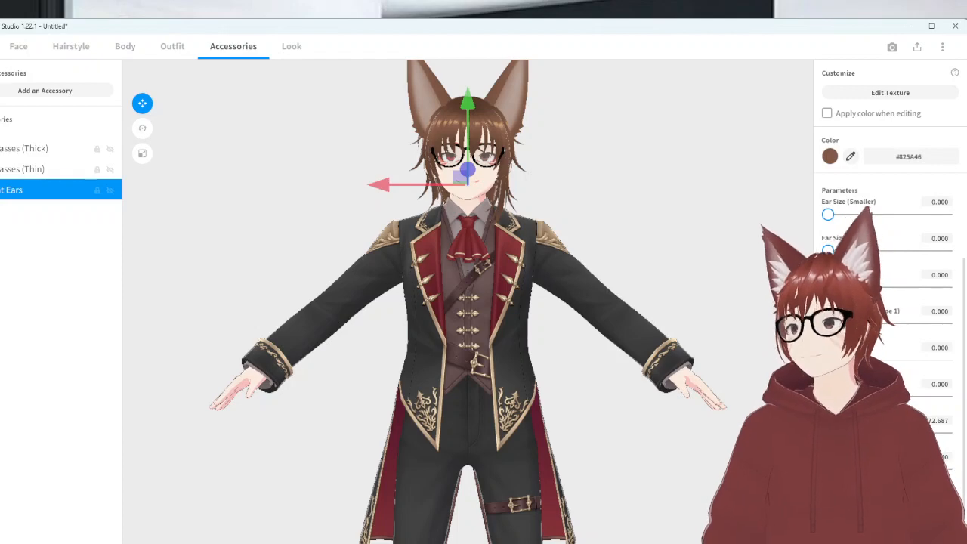
{"action": "left_click_drag", "start_coordinate": [914, 433], "coordinate": [827, 433]}
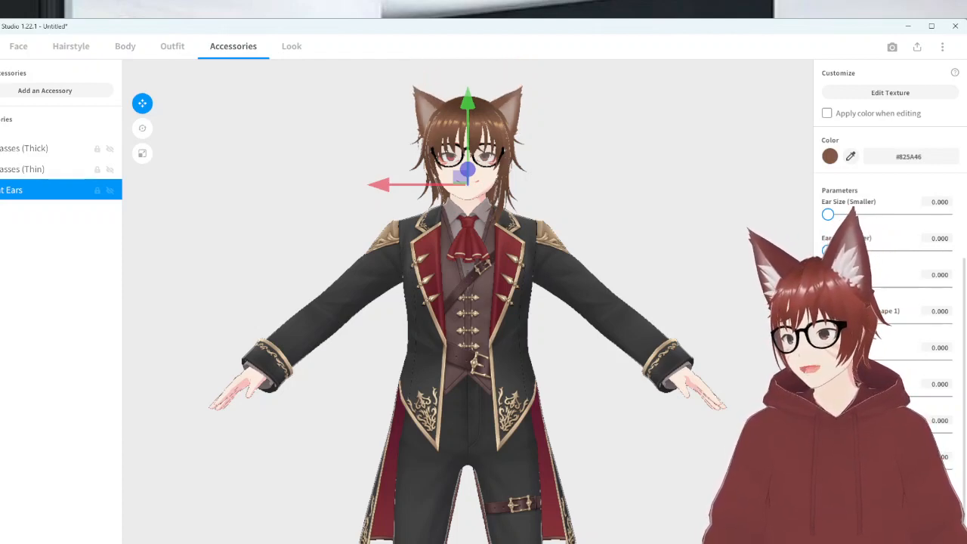
{"action": "left_click_drag", "start_coordinate": [828, 469], "coordinate": [946, 469]}
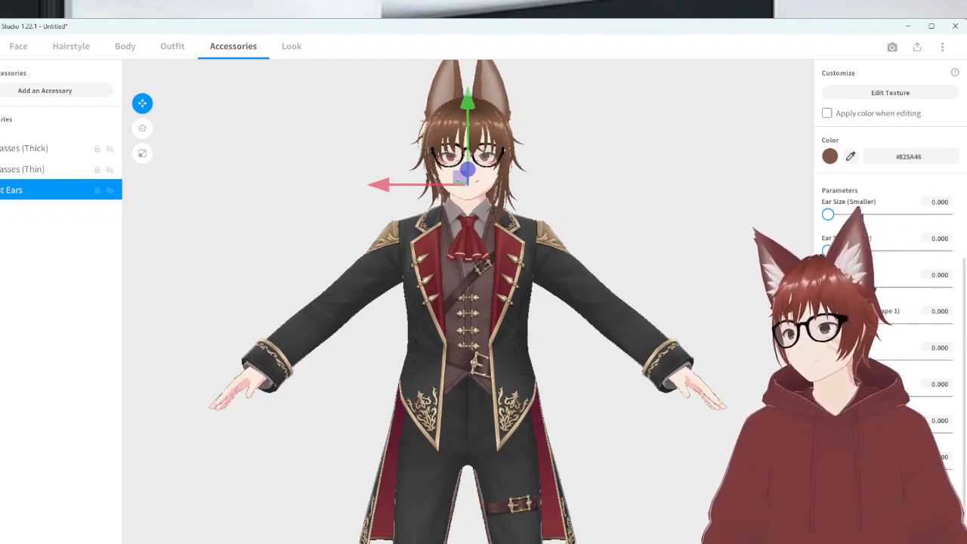
{"action": "left_click_drag", "start_coordinate": [949, 506], "coordinate": [831, 506]}
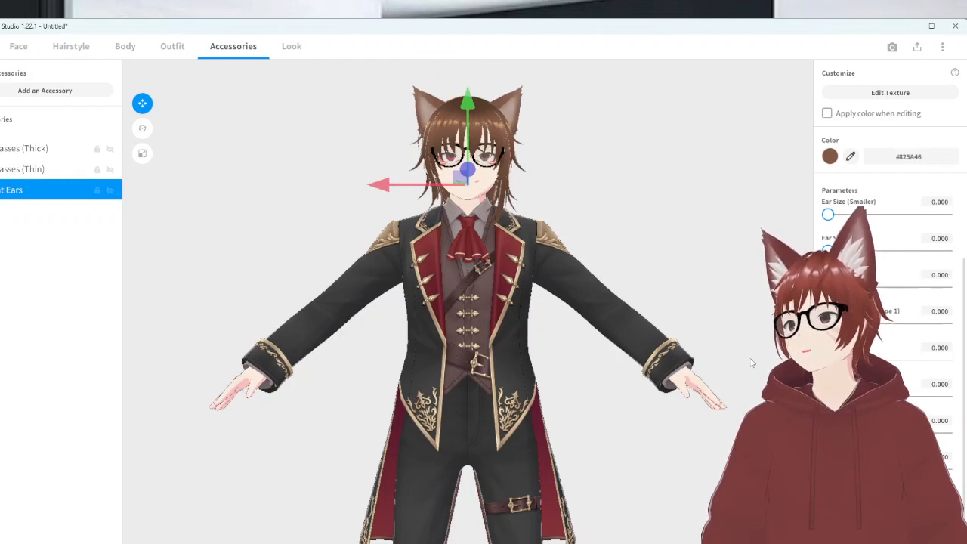
{"action": "scroll", "coordinate": [468, 303], "scroll_direction": "down", "scroll_amount": 3}
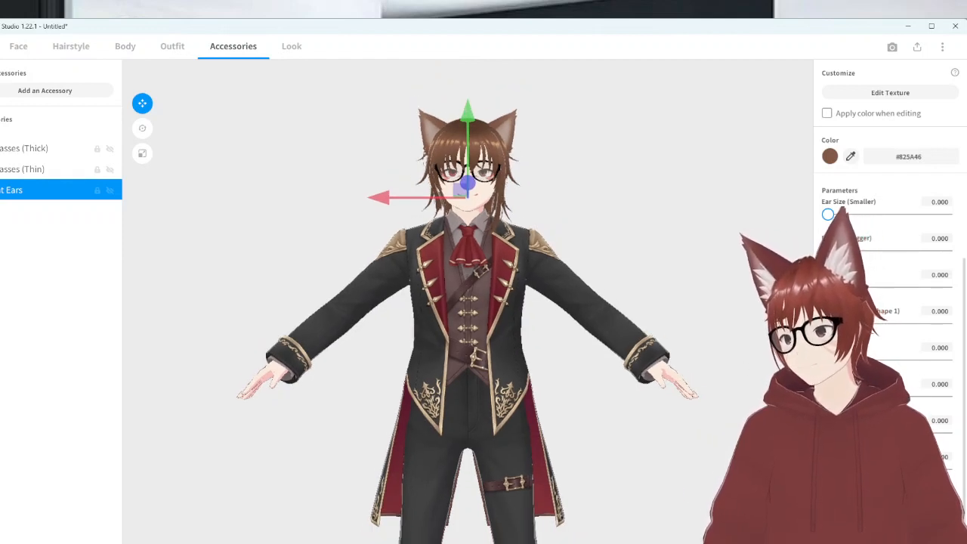
{"action": "scroll", "coordinate": [888, 317], "scroll_direction": "up", "scroll_amount": 3}
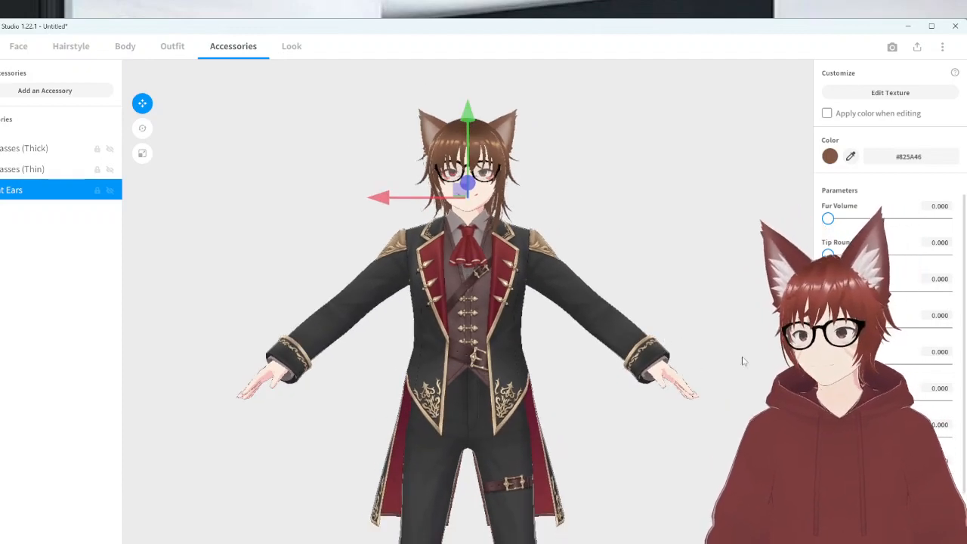
{"action": "scroll", "coordinate": [945, 405], "scroll_direction": "down", "scroll_amount": 3}
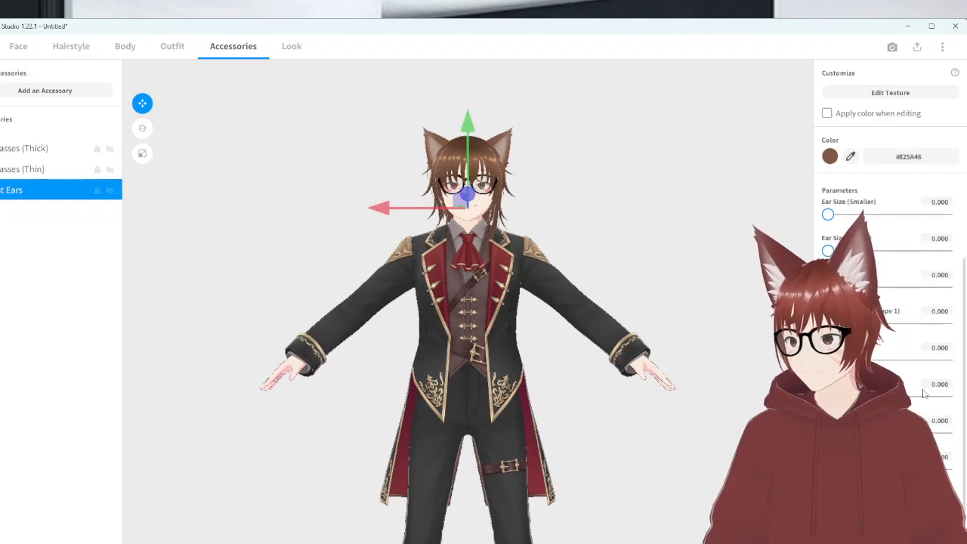
{"action": "scroll", "coordinate": [909, 384], "scroll_direction": "up", "scroll_amount": 3}
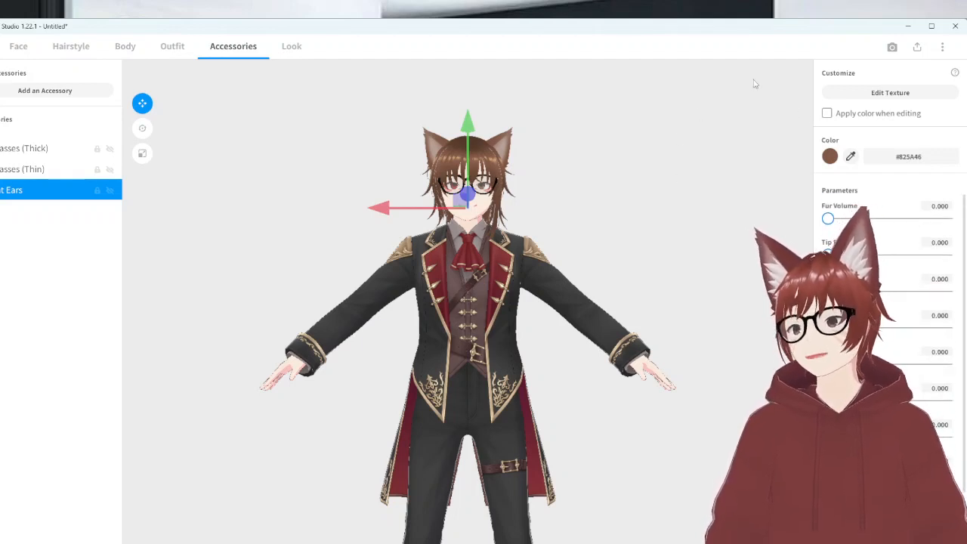
In the avatar's look settings, set the face's Outline Width to 0 and the hair's rim light Intensity to 0
{"action": "left_click", "coordinate": [300, 54]}
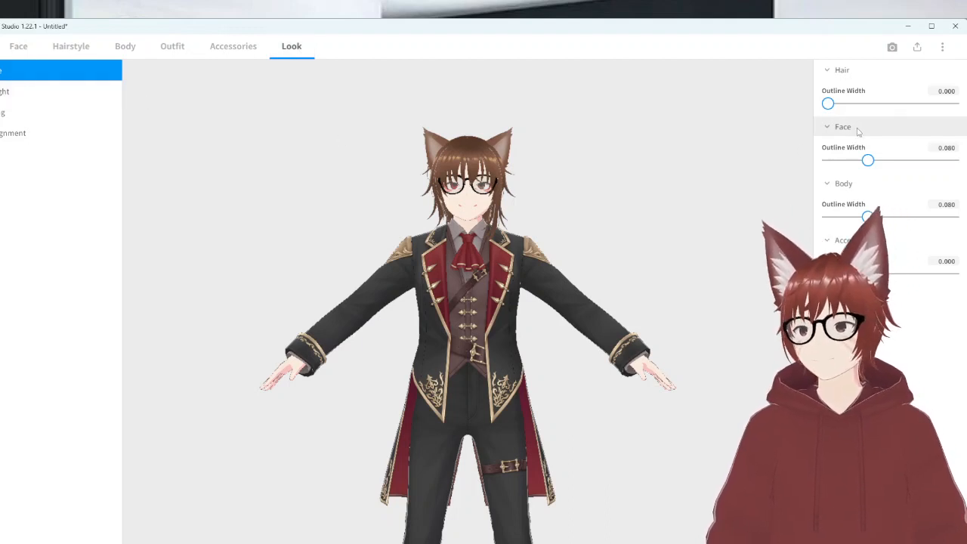
{"action": "left_click_drag", "start_coordinate": [828, 104], "coordinate": [781, 119]}
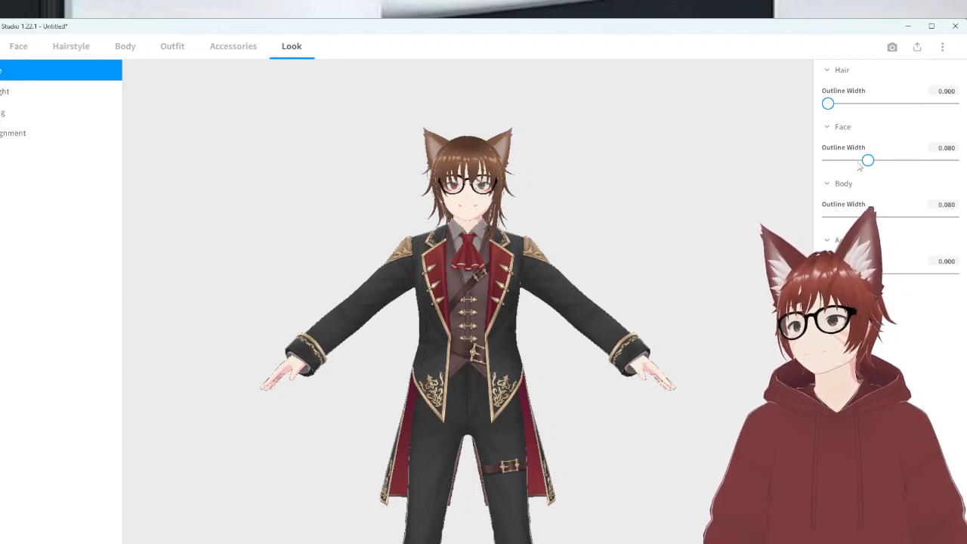
{"action": "left_click_drag", "start_coordinate": [863, 165], "coordinate": [773, 173]}
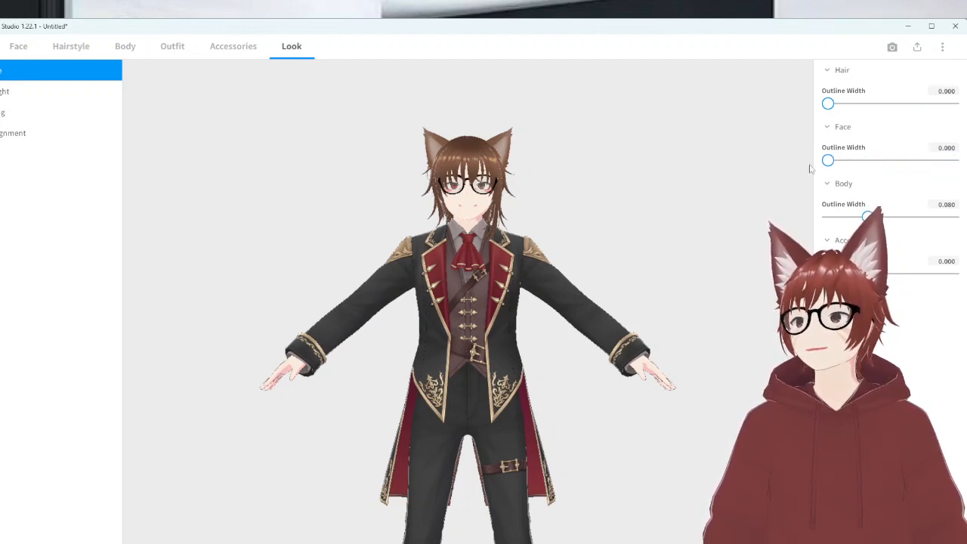
{"action": "left_click_drag", "start_coordinate": [834, 162], "coordinate": [808, 165]}
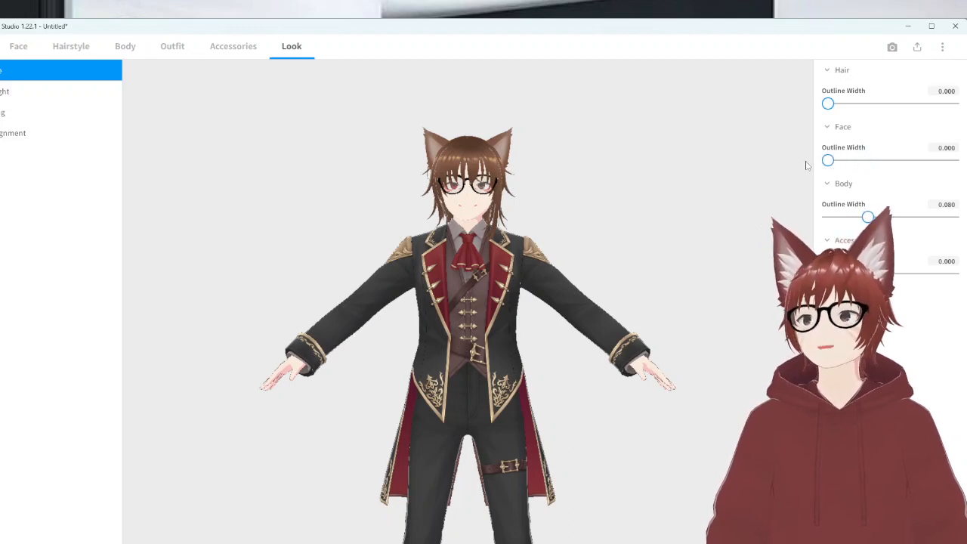
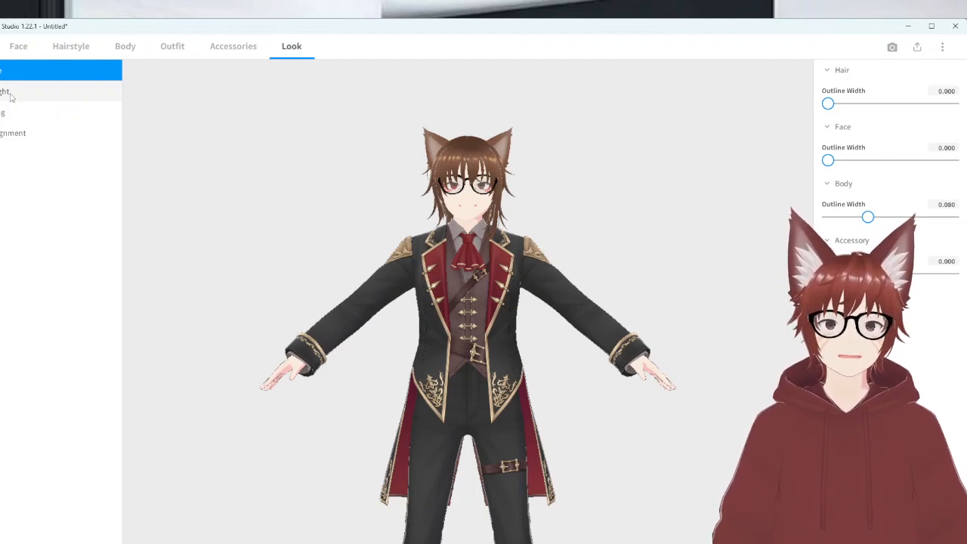
{"action": "left_click", "coordinate": [11, 95]}
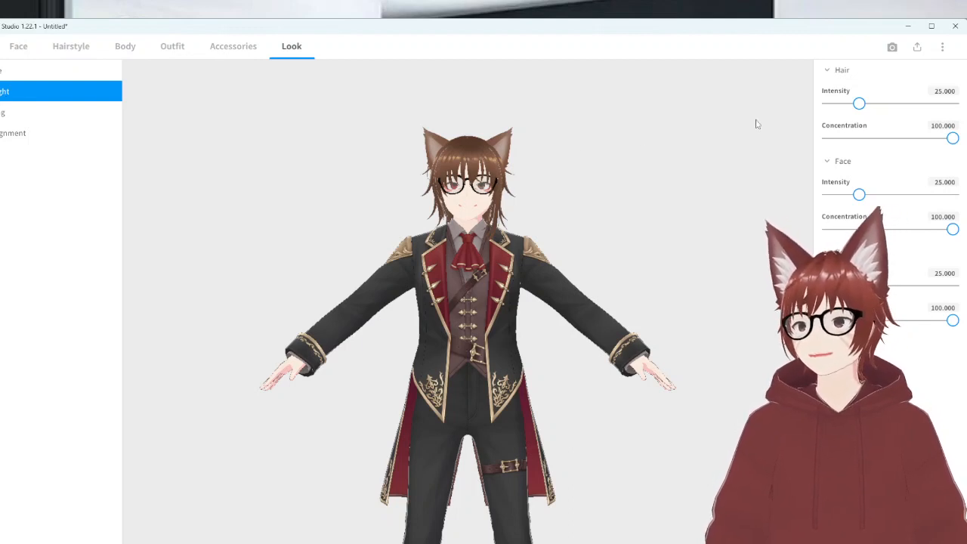
{"action": "left_click_drag", "start_coordinate": [859, 103], "coordinate": [799, 119]}
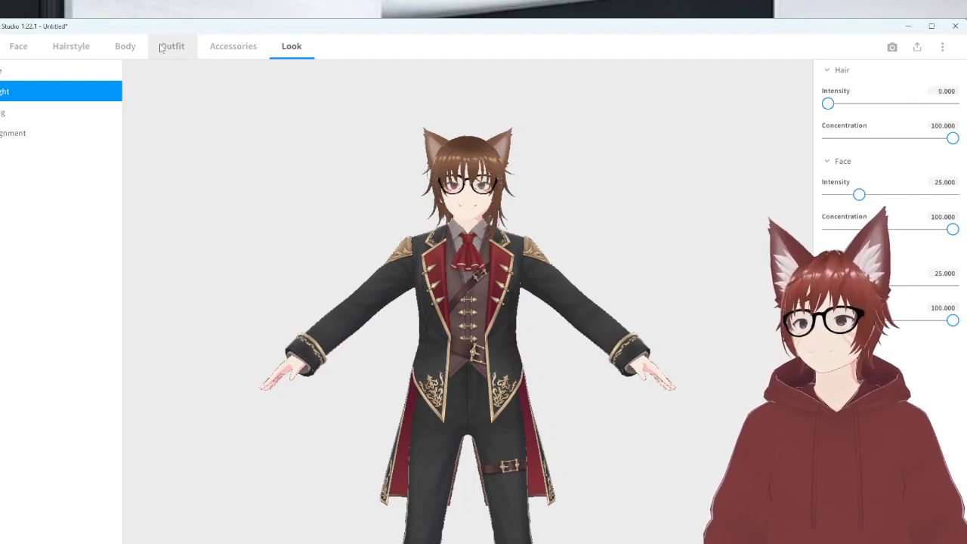
Try out the face's Shade Softness in the shading settings and set the alignment's Inner value to 11.250
{"action": "left_click", "coordinate": [28, 119]}
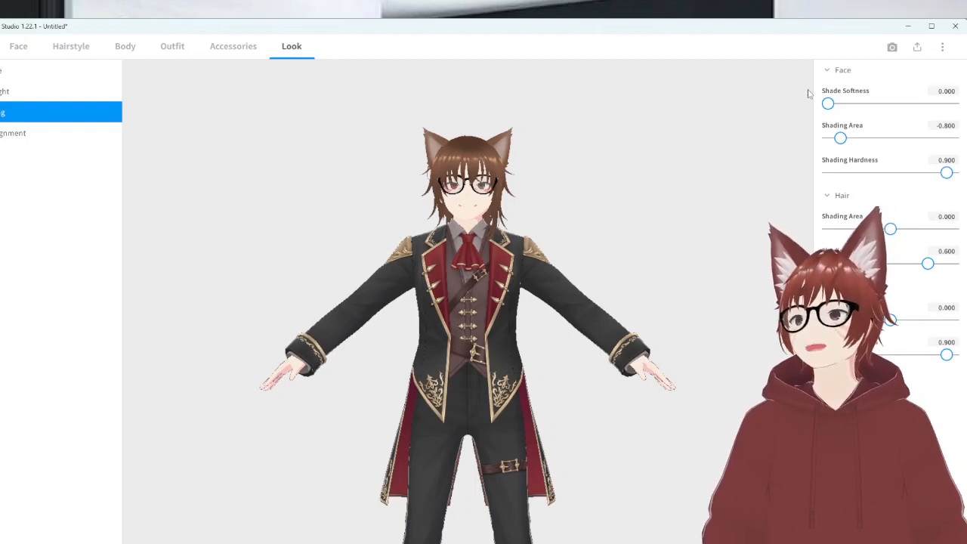
{"action": "left_click_drag", "start_coordinate": [830, 105], "coordinate": [702, 125]}
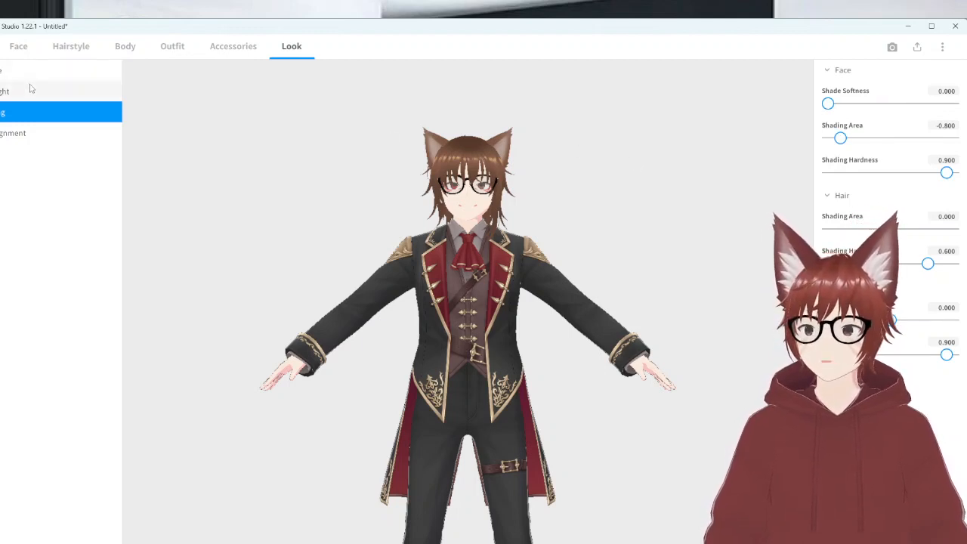
{"action": "left_click", "coordinate": [9, 136]}
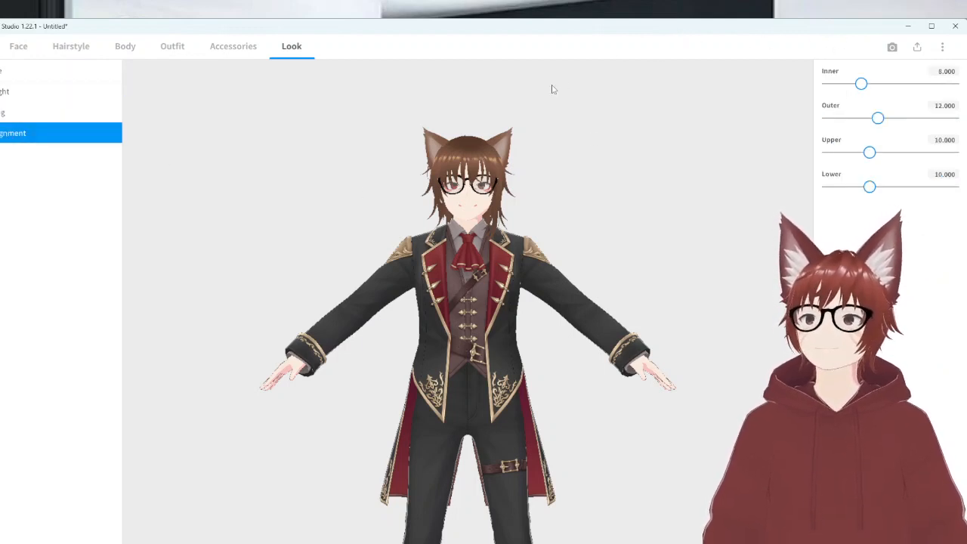
{"action": "mouse_move", "coordinate": [863, 82]}
{"action": "left_mouse_down"}
{"action": "mouse_move", "coordinate": [946, 89]}
{"action": "mouse_move", "coordinate": [760, 86]}
{"action": "mouse_move", "coordinate": [884, 86]}
{"action": "mouse_move", "coordinate": [875, 87]}
{"action": "left_mouse_up"}
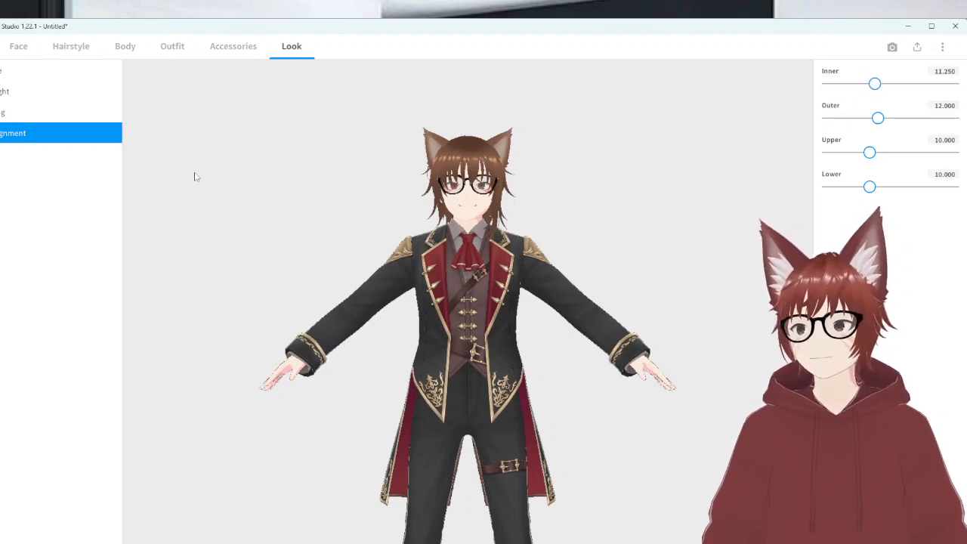
Try turning off the prevention of excessive shaking during movement in the look's amplitude settings and turn it back on
{"action": "left_click", "coordinate": [6, 155]}
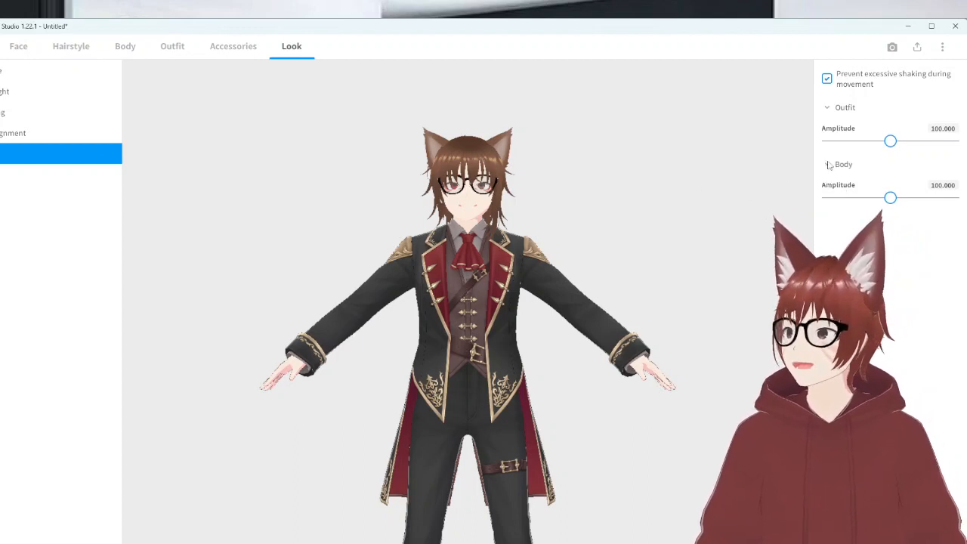
{"action": "mouse_move", "coordinate": [895, 144]}
{"action": "left_mouse_down"}
{"action": "mouse_move", "coordinate": [935, 144]}
{"action": "mouse_move", "coordinate": [883, 143]}
{"action": "mouse_move", "coordinate": [891, 151]}
{"action": "left_mouse_up"}
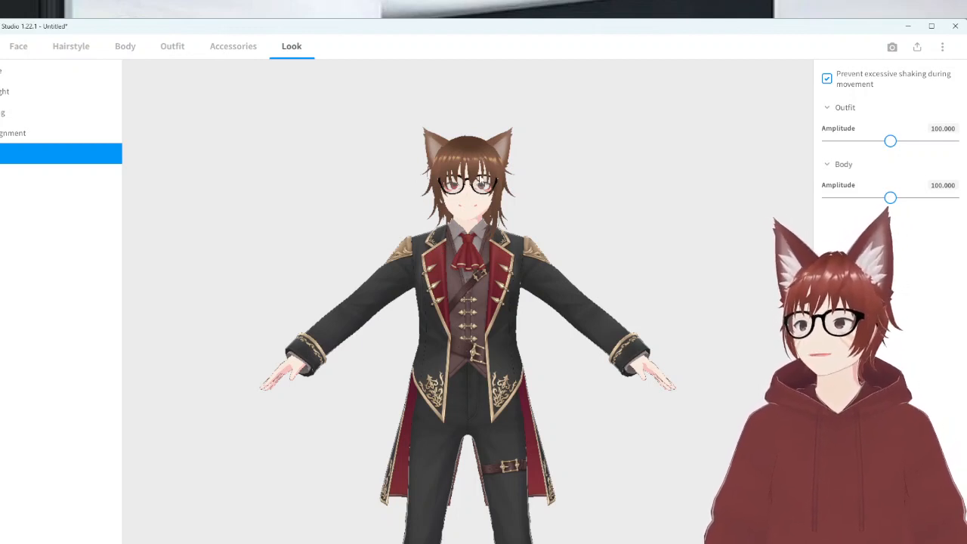
{"action": "left_click", "coordinate": [828, 81]}
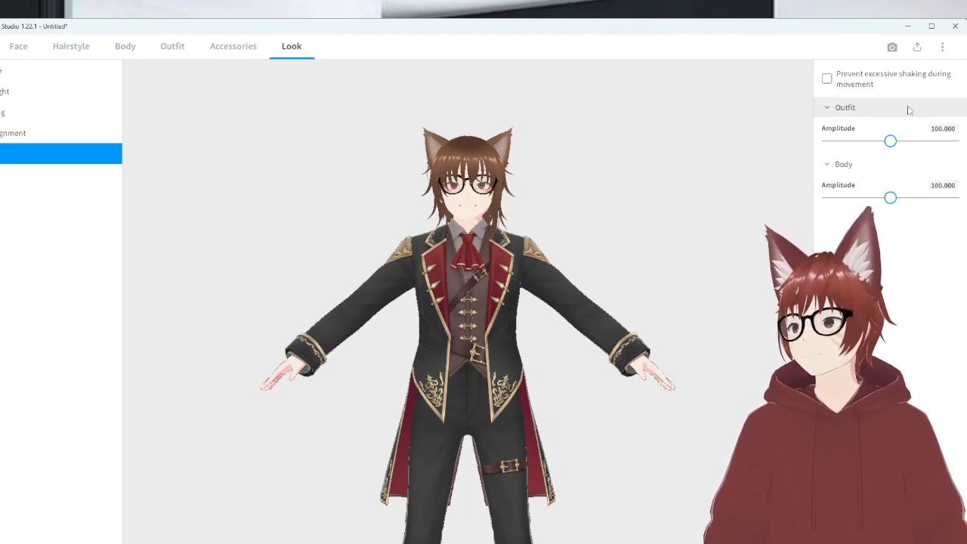
{"action": "left_click", "coordinate": [827, 78]}
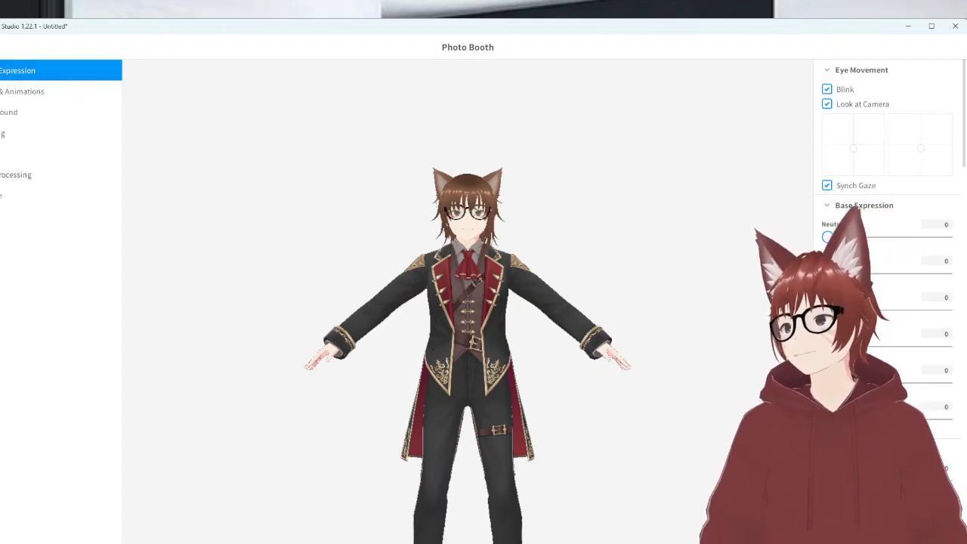
Examine the Photo Booth's facial expression settings, from eye movement and base expressions to the eyebrow, eye and mouth parameters
{"action": "scroll", "coordinate": [888, 303], "scroll_direction": "down", "scroll_amount": 2}
{"action": "scroll", "coordinate": [888, 302], "scroll_direction": "down", "scroll_amount": 4}
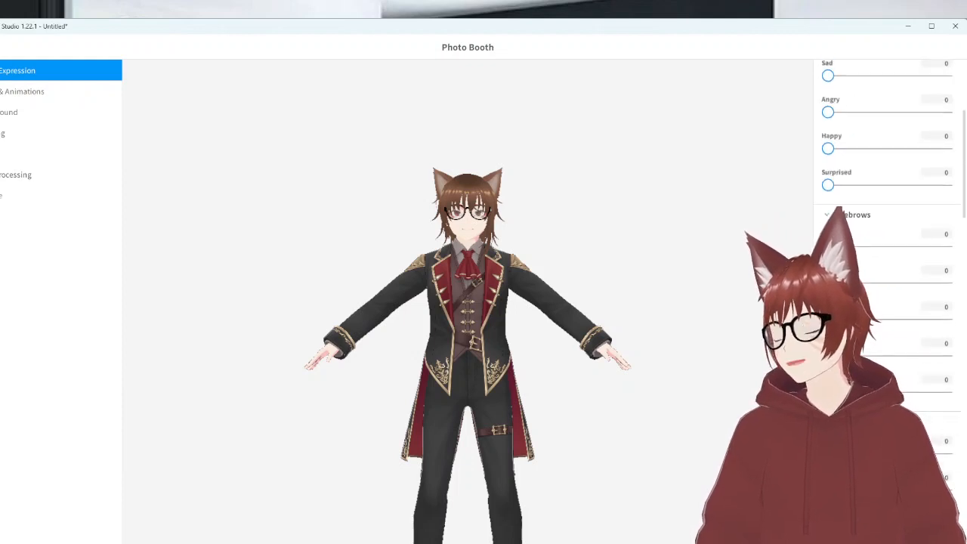
{"action": "scroll", "coordinate": [888, 303], "scroll_direction": "down", "scroll_amount": 9}
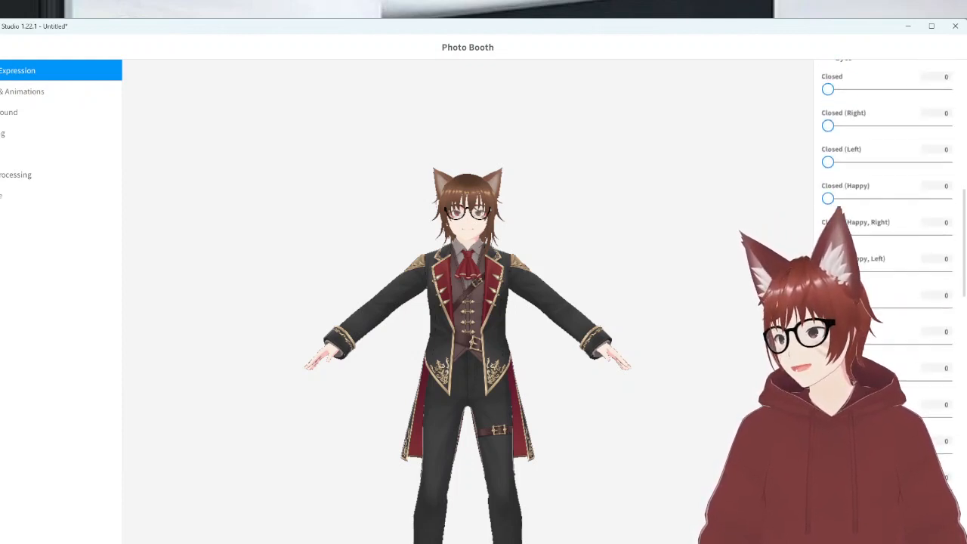
{"action": "scroll", "coordinate": [888, 302], "scroll_direction": "down", "scroll_amount": 2}
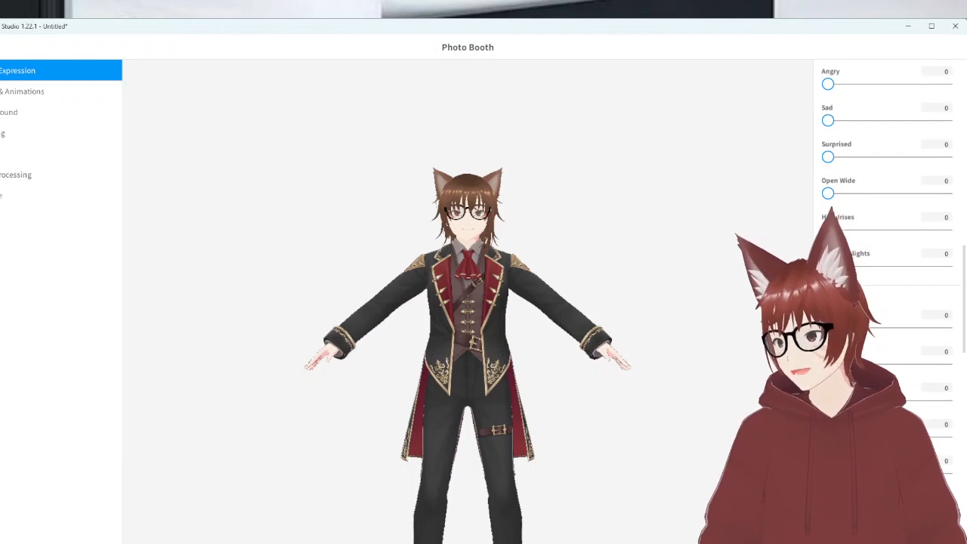
{"action": "scroll", "coordinate": [888, 302], "scroll_direction": "down", "scroll_amount": 4}
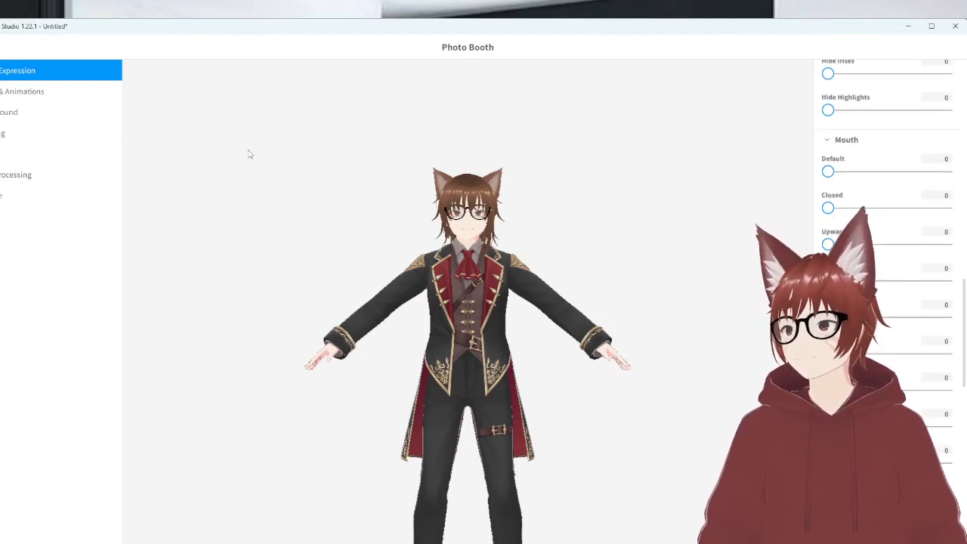
Preview the Standby 0 animation and the arm-stretching standby animation from the Animations 1 set on the avatar
{"action": "left_click", "coordinate": [60, 96]}
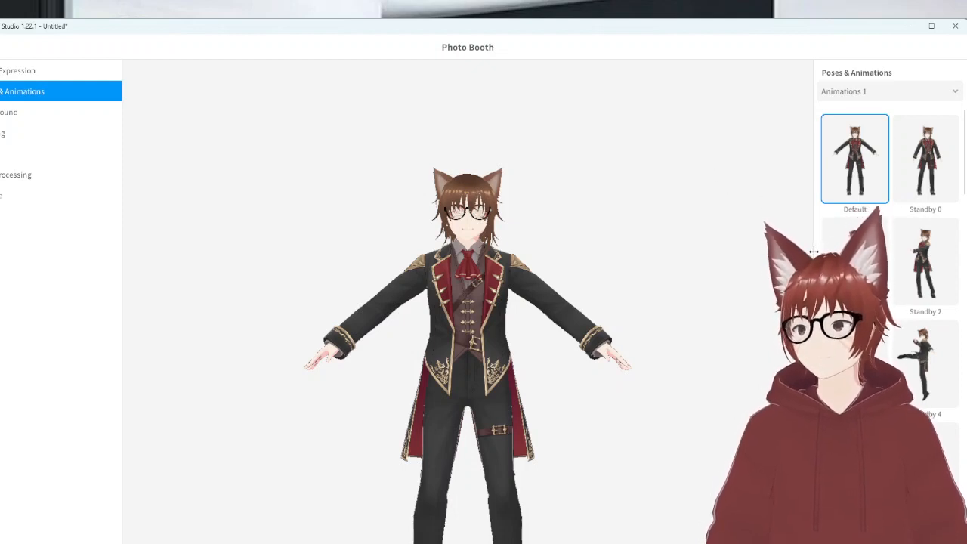
{"action": "left_click", "coordinate": [941, 181]}
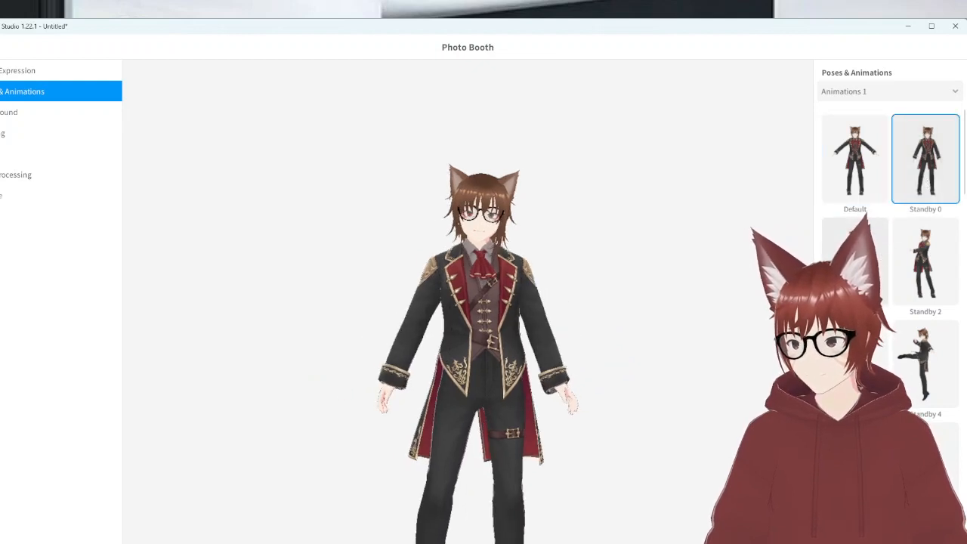
{"action": "left_click", "coordinate": [855, 257]}
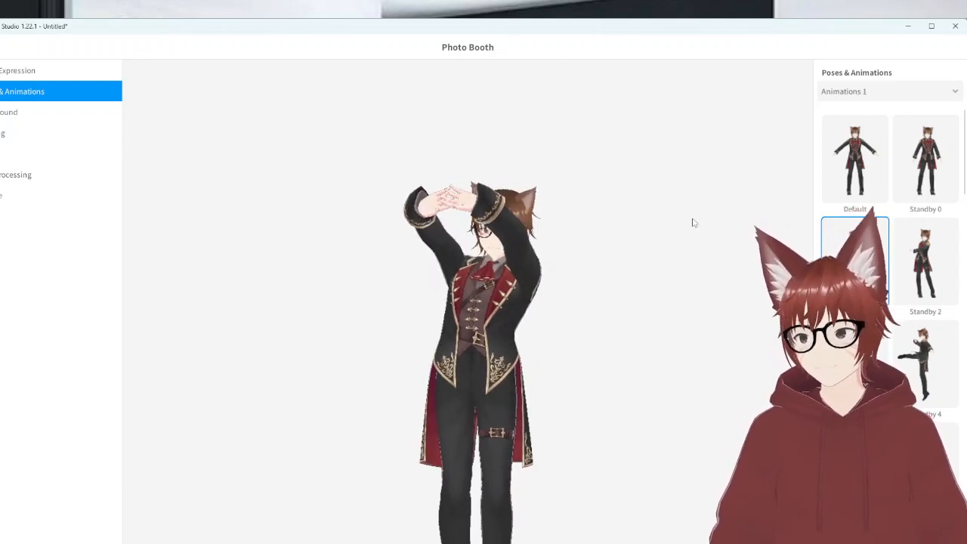
Examine the Photo Booth's background color and picture options, the expression settings and the wind axis settings
{"action": "left_click", "coordinate": [27, 121]}
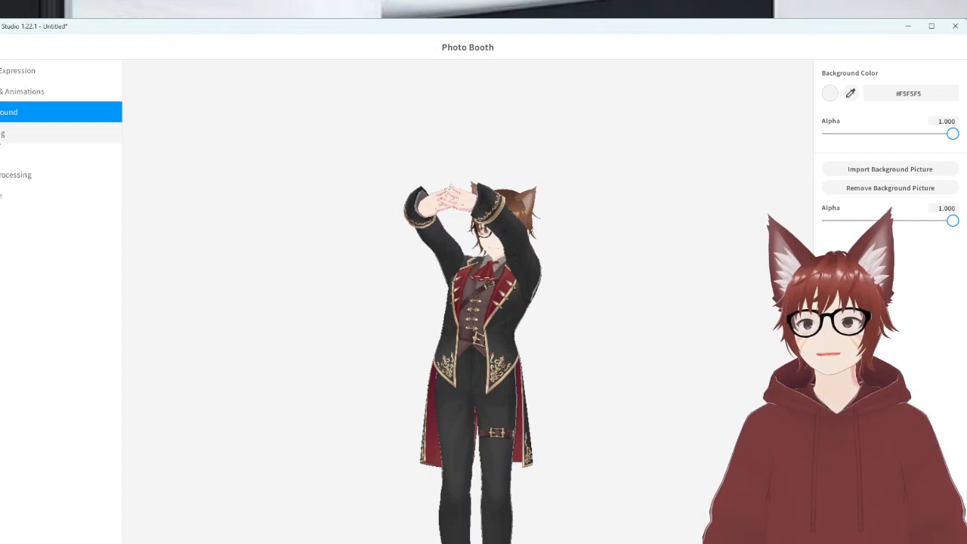
{"action": "left_click", "coordinate": [3, 77]}
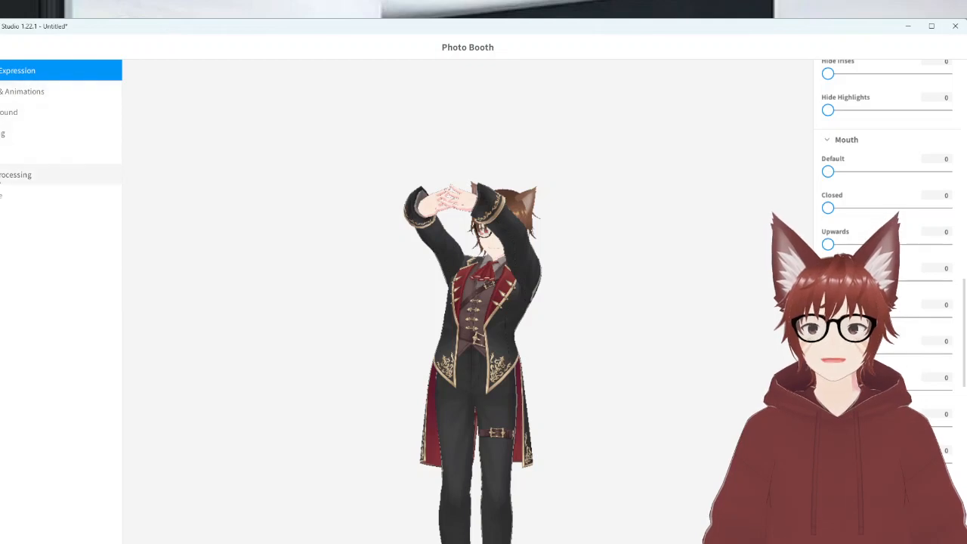
{"action": "left_click", "coordinate": [15, 175]}
{"action": "left_click", "coordinate": [15, 154]}
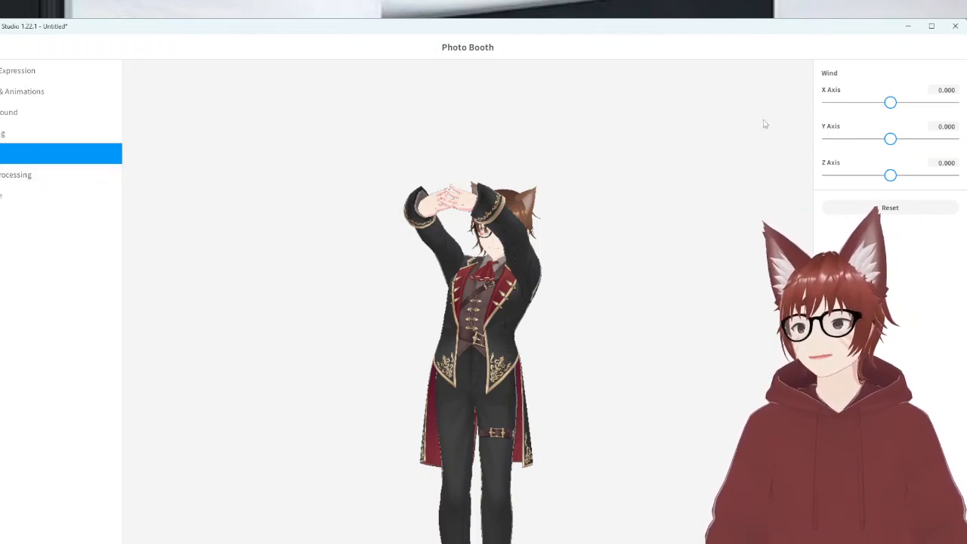
Try the Comics post-processing effect, turn it off again and view the last Photo Booth category
{"action": "left_click", "coordinate": [14, 177]}
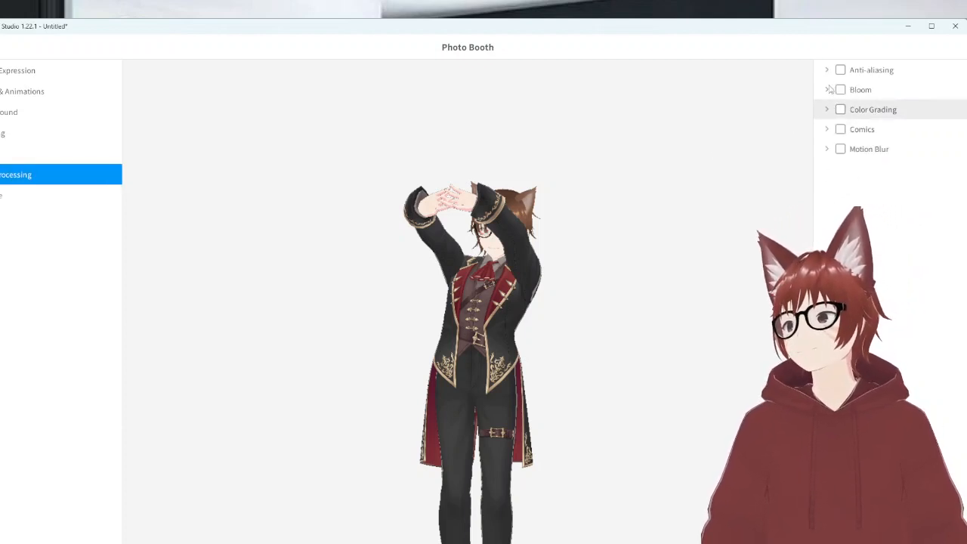
{"action": "left_click", "coordinate": [860, 133]}
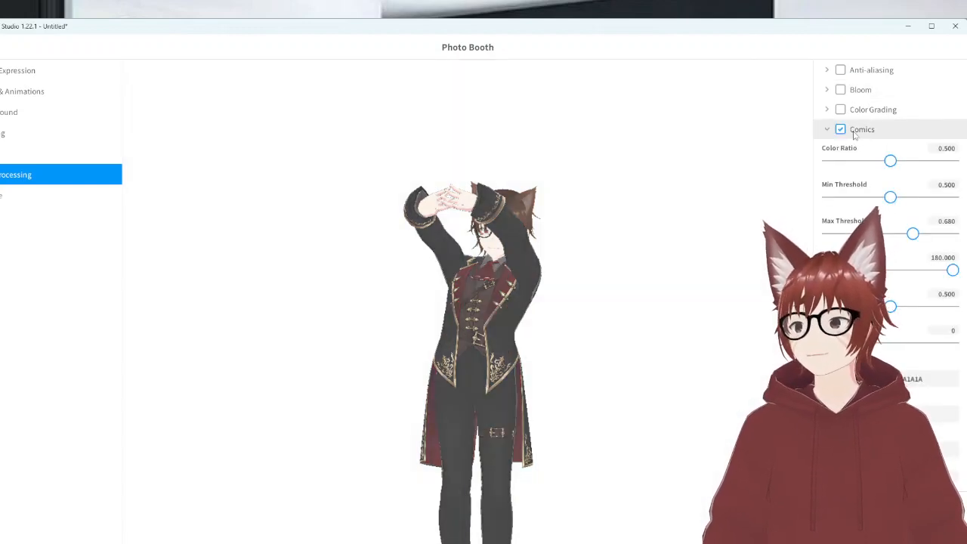
{"action": "left_click", "coordinate": [855, 134]}
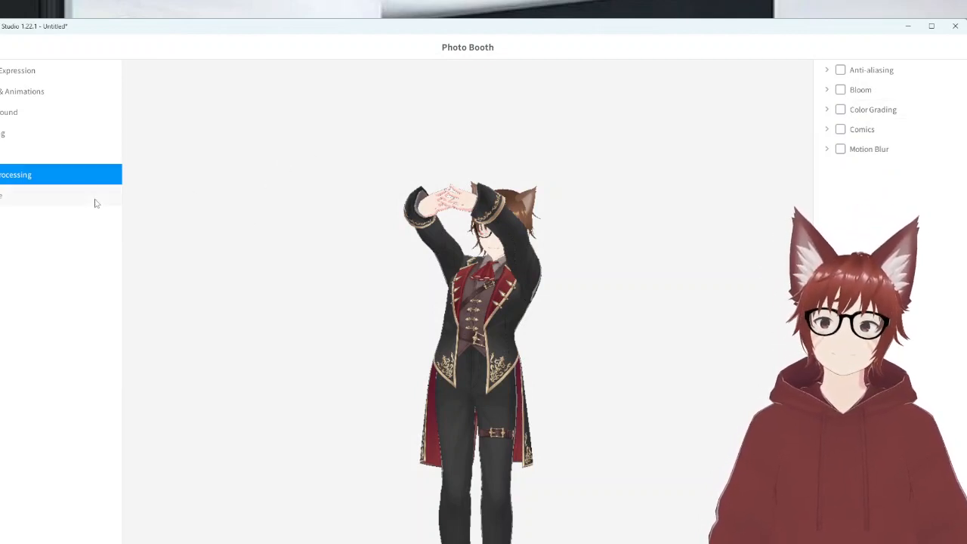
{"action": "left_click", "coordinate": [60, 201]}
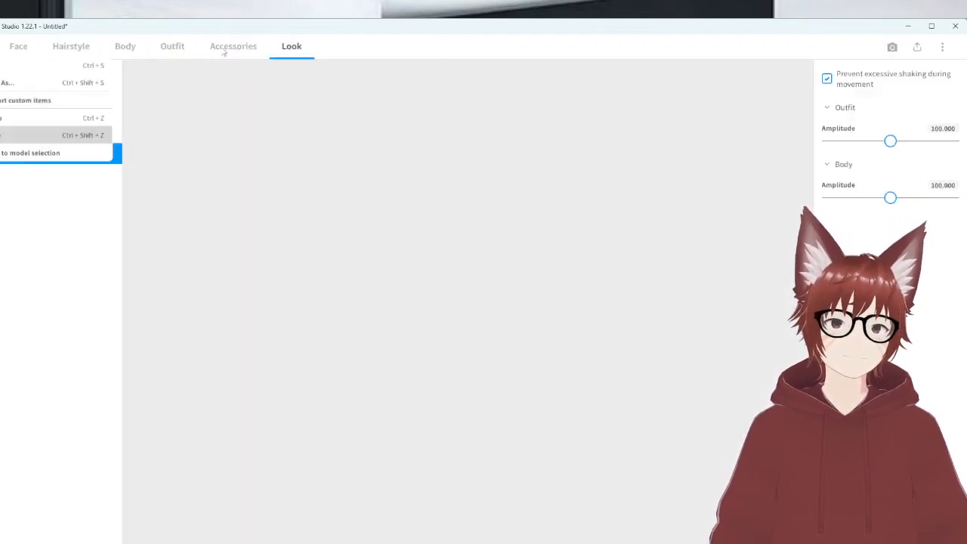
Show the avatar's export options, switch to File Explorer and open the Documents folder
{"action": "left_click", "coordinate": [917, 47]}
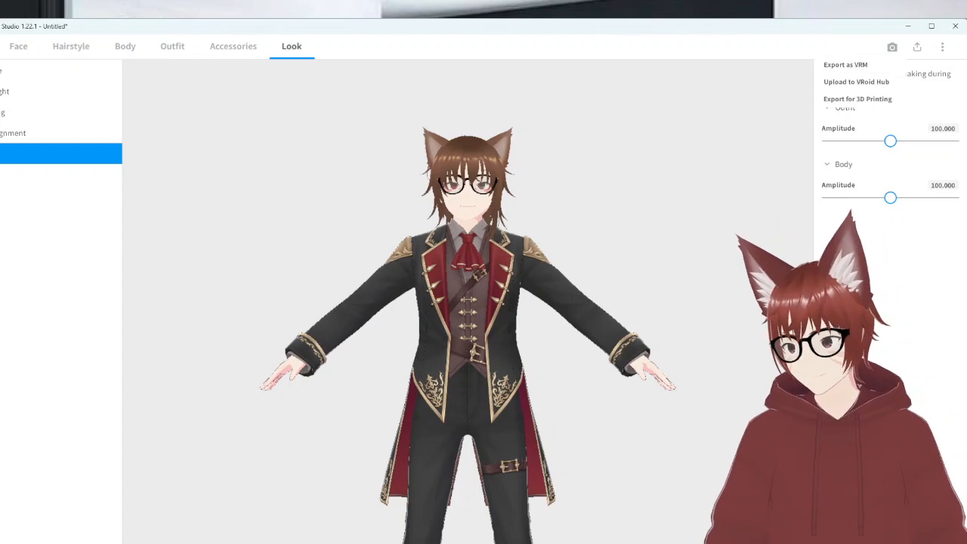
{"action": "left_click", "coordinate": [378, 541]}
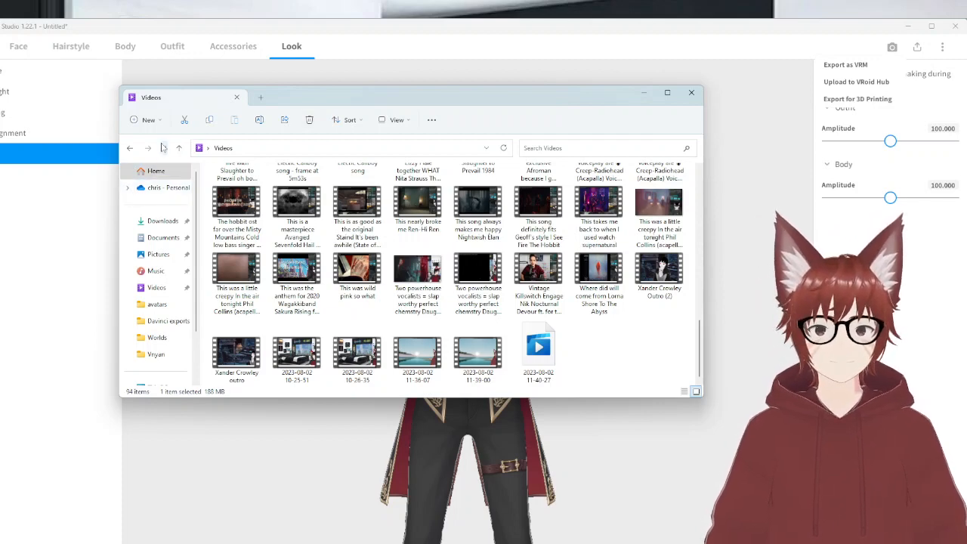
{"action": "left_click", "coordinate": [141, 173]}
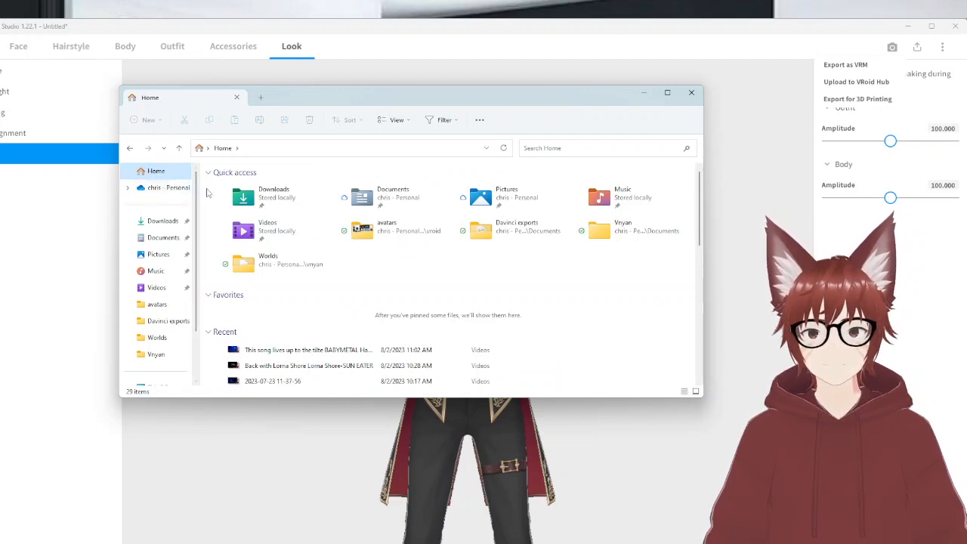
{"action": "left_click", "coordinate": [173, 239]}
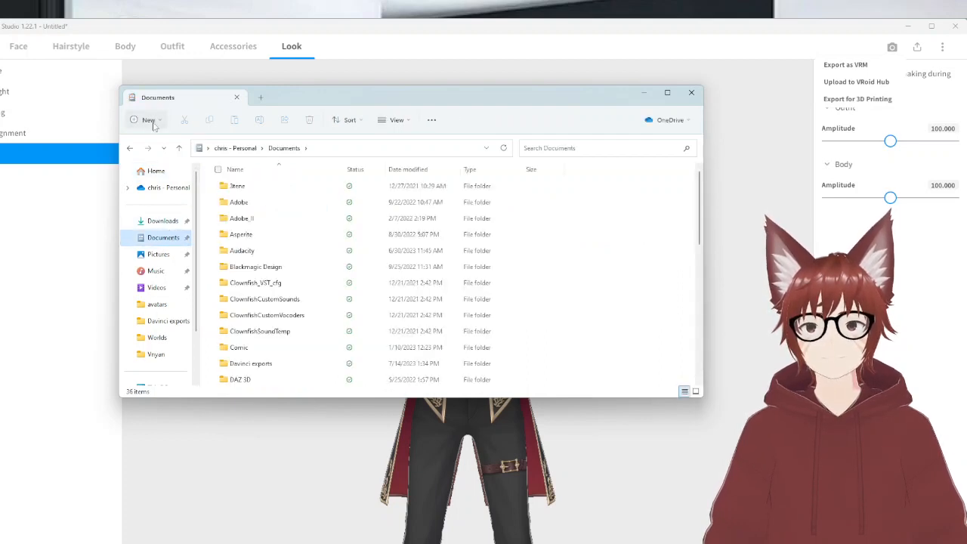
Create a new folder named avatar2 in Documents and close File Explorer
{"action": "left_click", "coordinate": [146, 120]}
{"action": "left_click", "coordinate": [157, 144]}
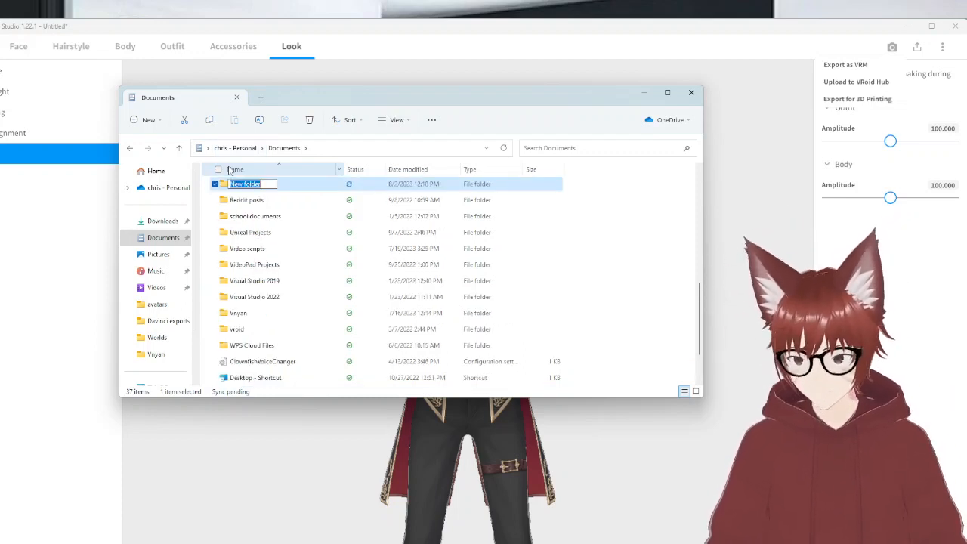
{"action": "type", "text": "vr"}
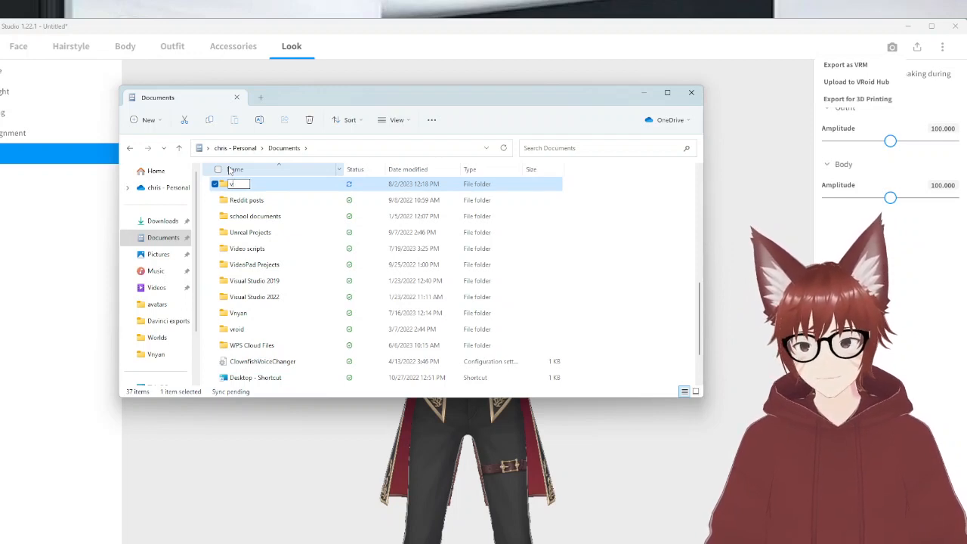
{"action": "key", "text": "BackSpace"}
{"action": "key", "text": "BackSpace"}
{"action": "type", "text": "ava"}
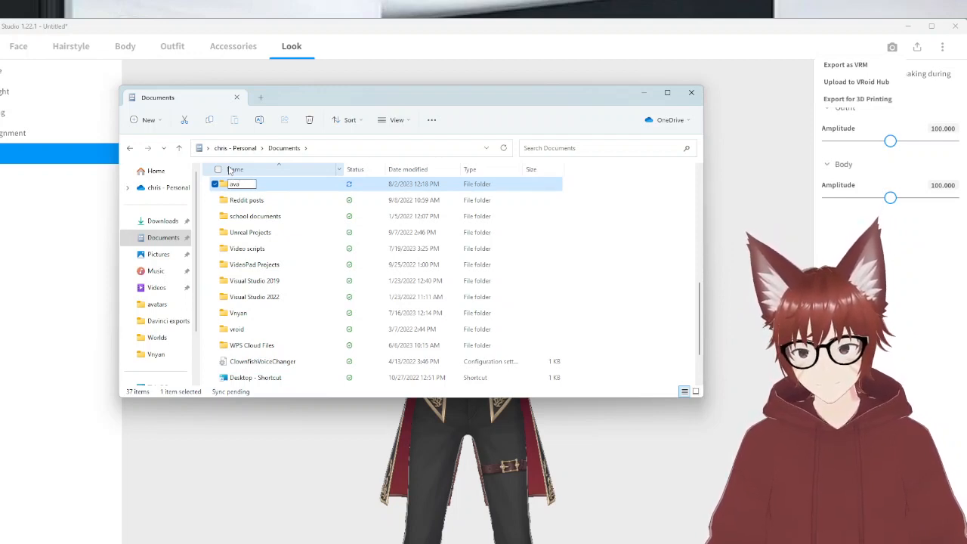
{"action": "type", "text": "tar"}
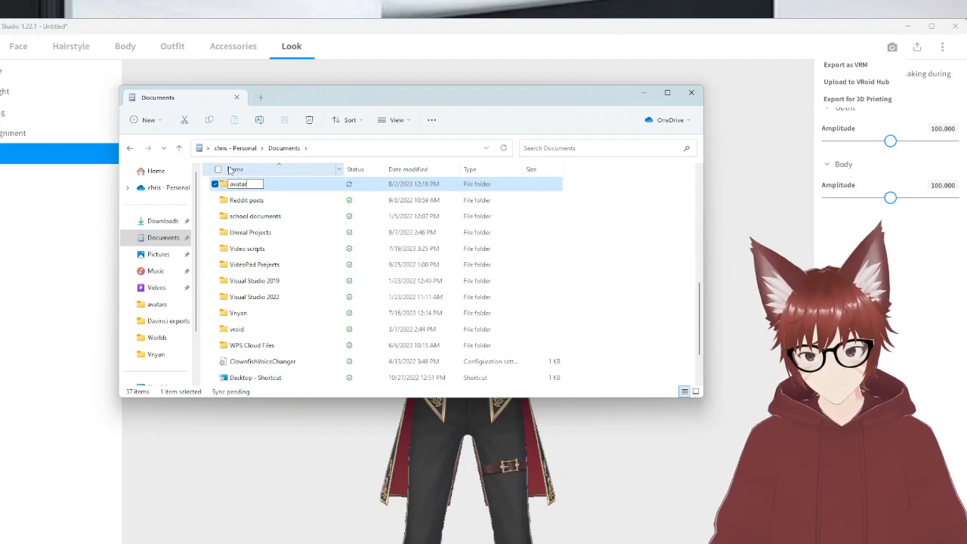
{"action": "type", "text": "s"}
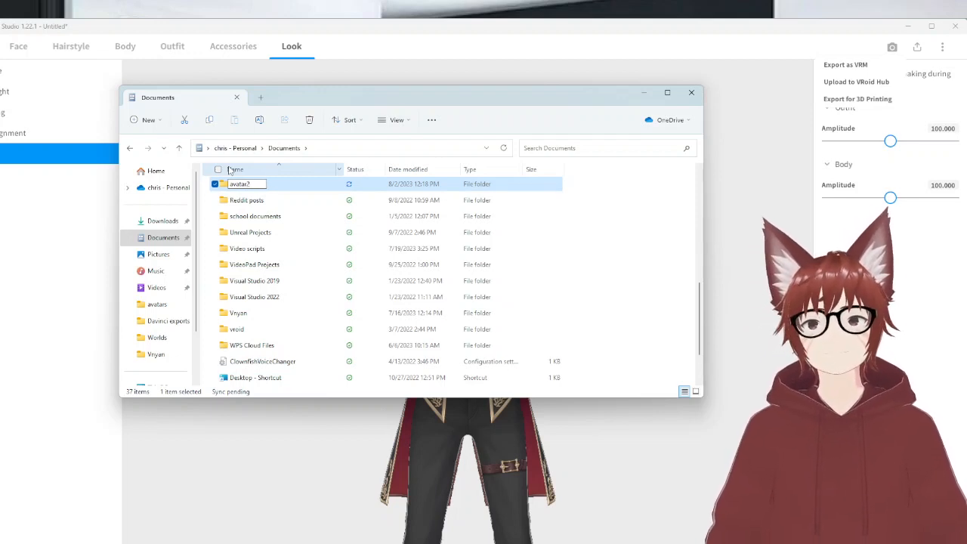
{"action": "key", "text": "Return"}
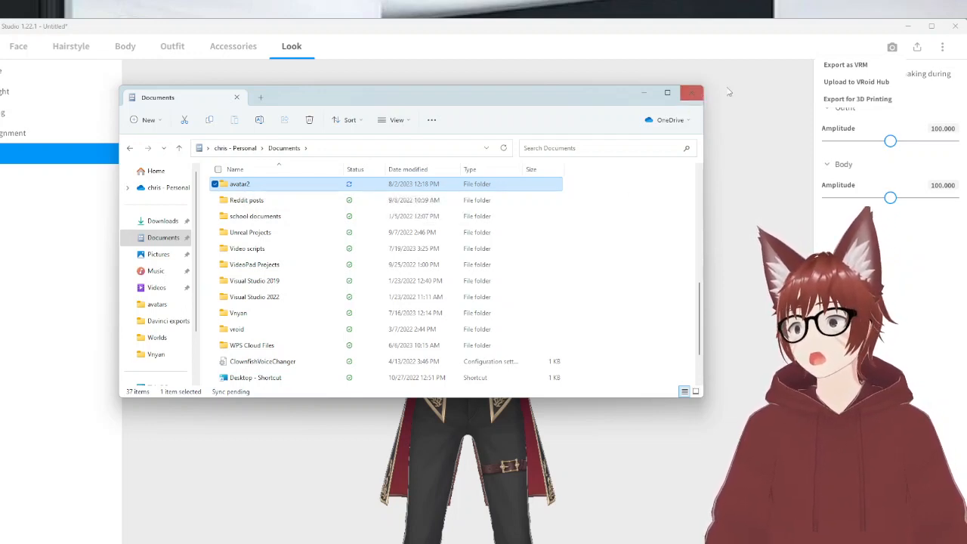
{"action": "left_click", "coordinate": [696, 96]}
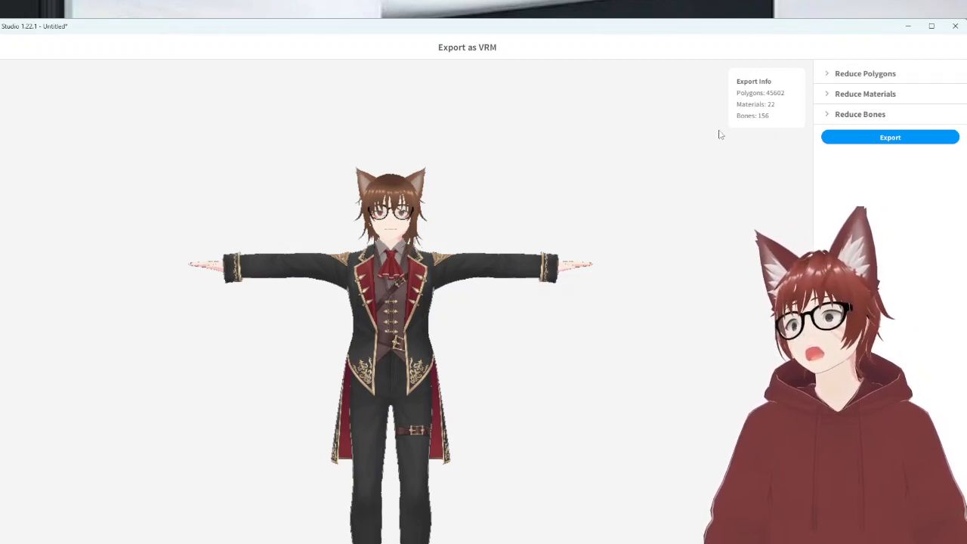
Look over the Reduce Polygons options for the VRM export and open the VRM settings form for the avatar
{"action": "left_click", "coordinate": [842, 74]}
{"action": "left_click", "coordinate": [837, 80]}
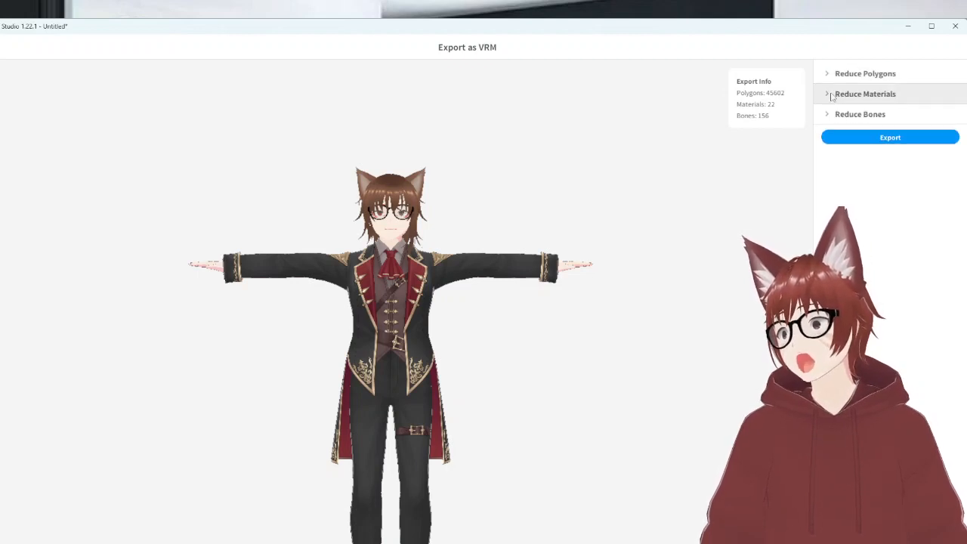
{"action": "left_click", "coordinate": [845, 142]}
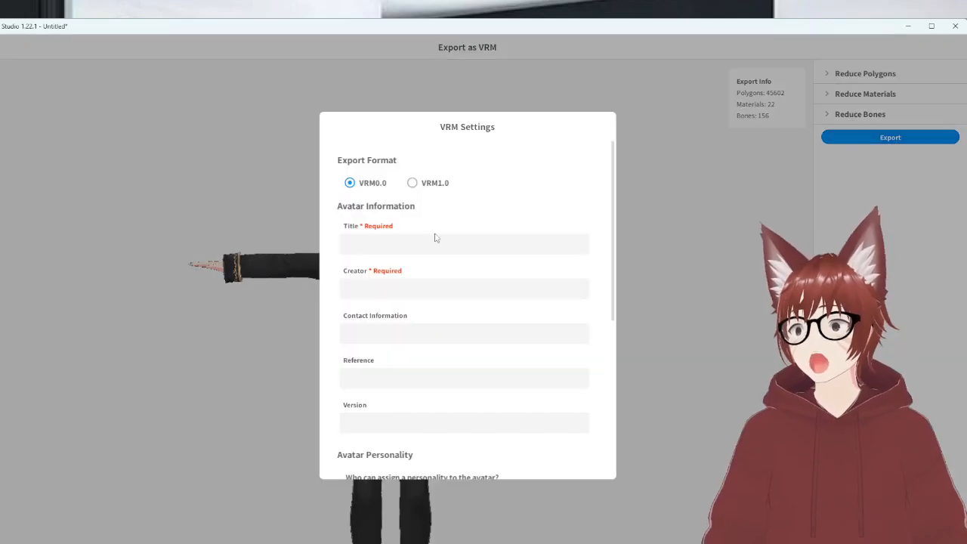
{"action": "scroll", "coordinate": [433, 239], "scroll_direction": "down", "scroll_amount": 2}
{"action": "scroll", "coordinate": [434, 239], "scroll_direction": "up", "scroll_amount": 2}
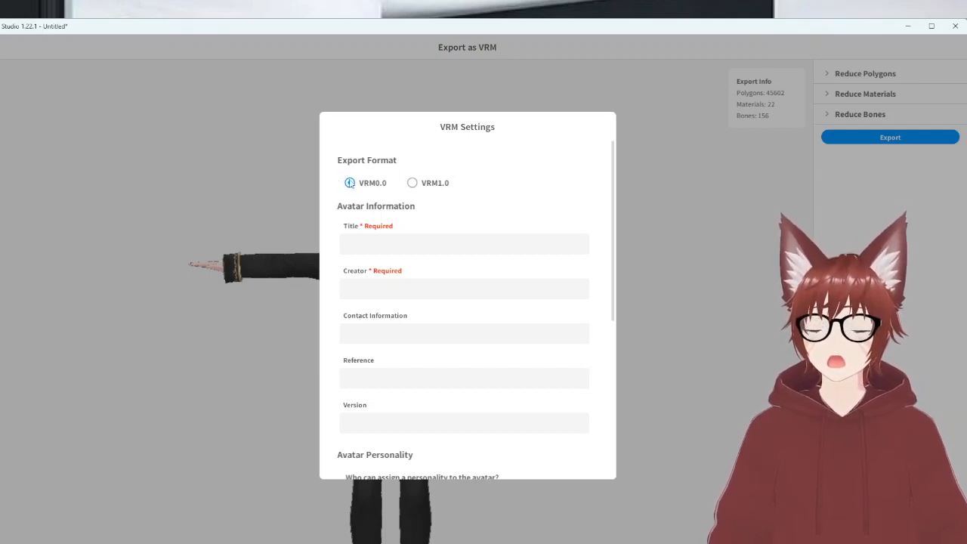
Choose VRM1.0 as the export format and look over its avatar information fields
{"action": "left_click", "coordinate": [412, 184]}
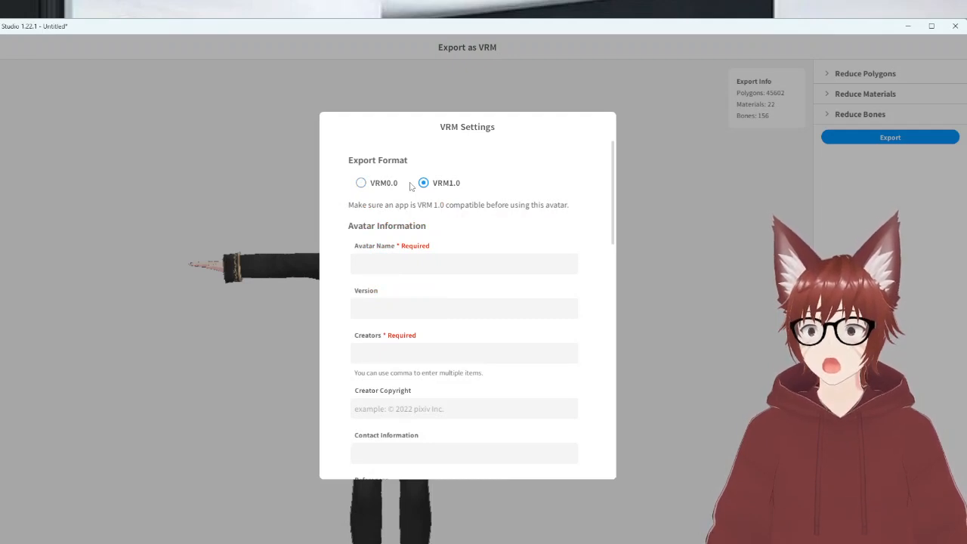
{"action": "scroll", "coordinate": [412, 188], "scroll_direction": "down", "scroll_amount": 3}
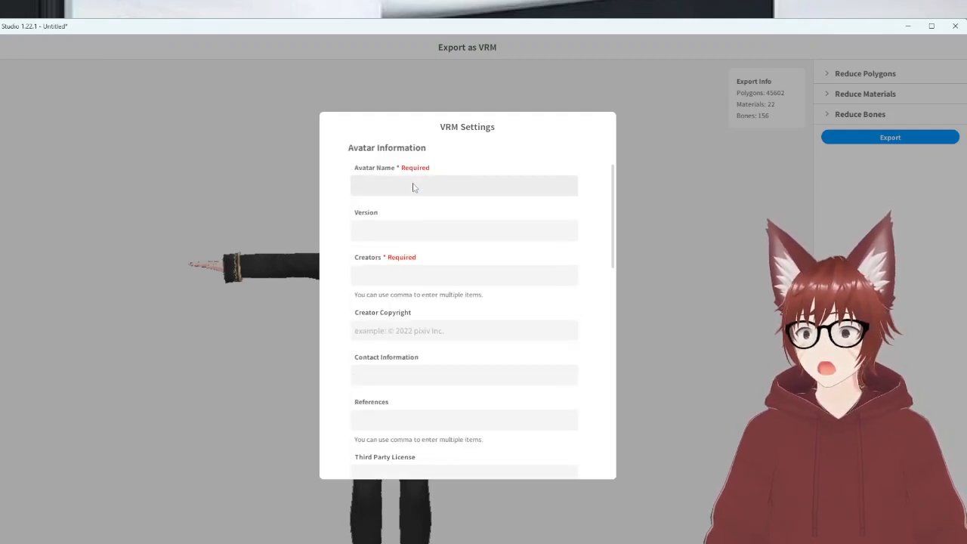
{"action": "scroll", "coordinate": [412, 187], "scroll_direction": "up", "scroll_amount": 1}
{"action": "scroll", "coordinate": [411, 214], "scroll_direction": "up", "scroll_amount": 1}
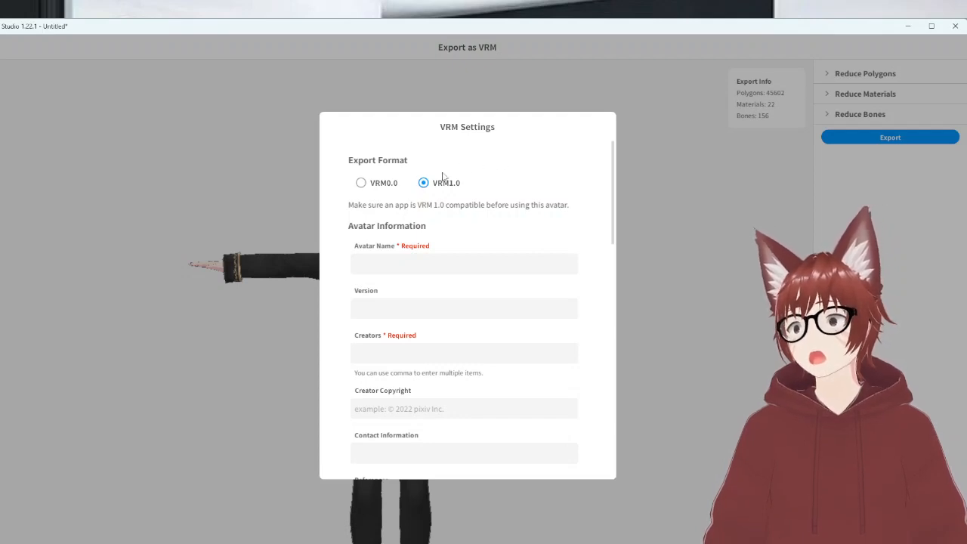
Switch the export format to VRM0.0 and look over its avatar information fields
{"action": "left_click", "coordinate": [373, 189]}
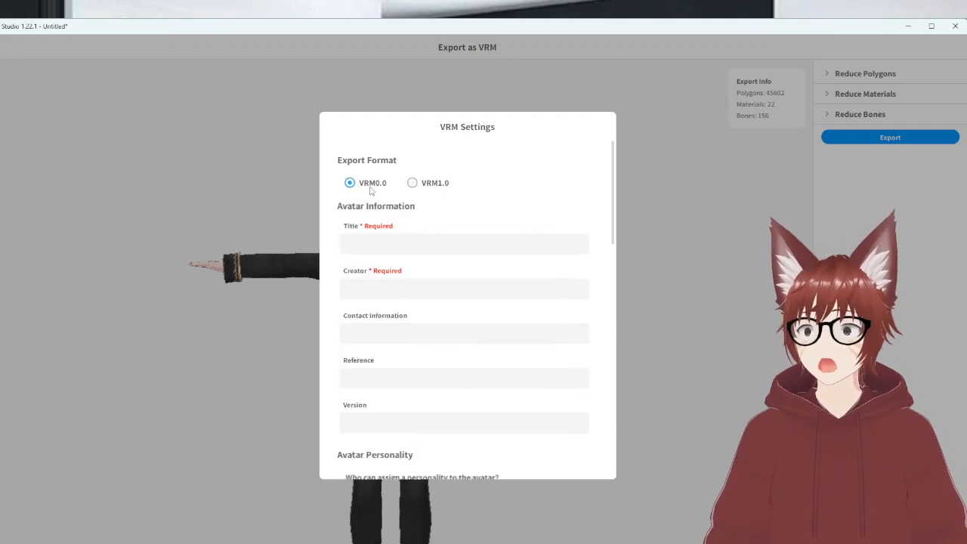
{"action": "scroll", "coordinate": [375, 198], "scroll_direction": "down", "scroll_amount": 1}
{"action": "scroll", "coordinate": [374, 205], "scroll_direction": "up", "scroll_amount": 1}
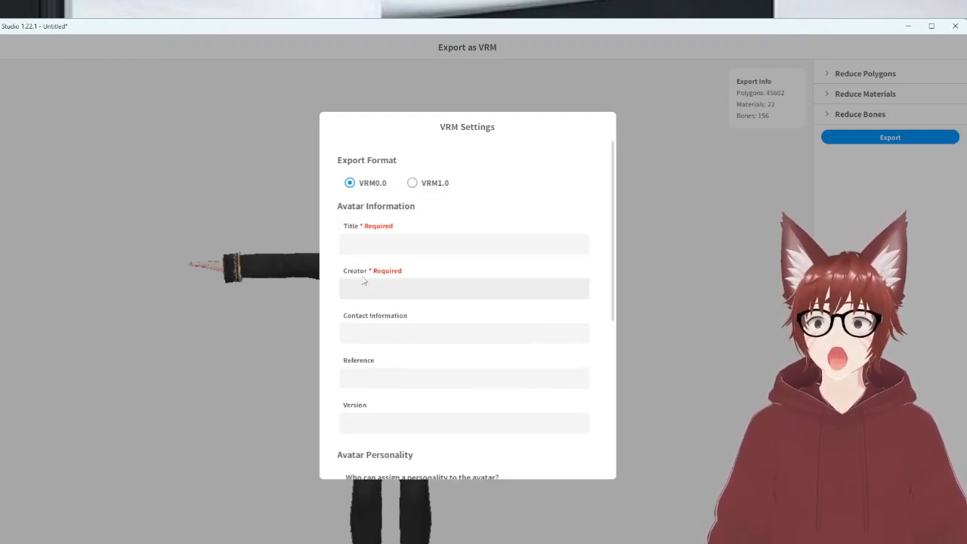
{"action": "scroll", "coordinate": [376, 339], "scroll_direction": "down", "scroll_amount": 1}
{"action": "scroll", "coordinate": [376, 336], "scroll_direction": "down", "scroll_amount": 1}
{"action": "scroll", "coordinate": [381, 297], "scroll_direction": "up", "scroll_amount": 2}
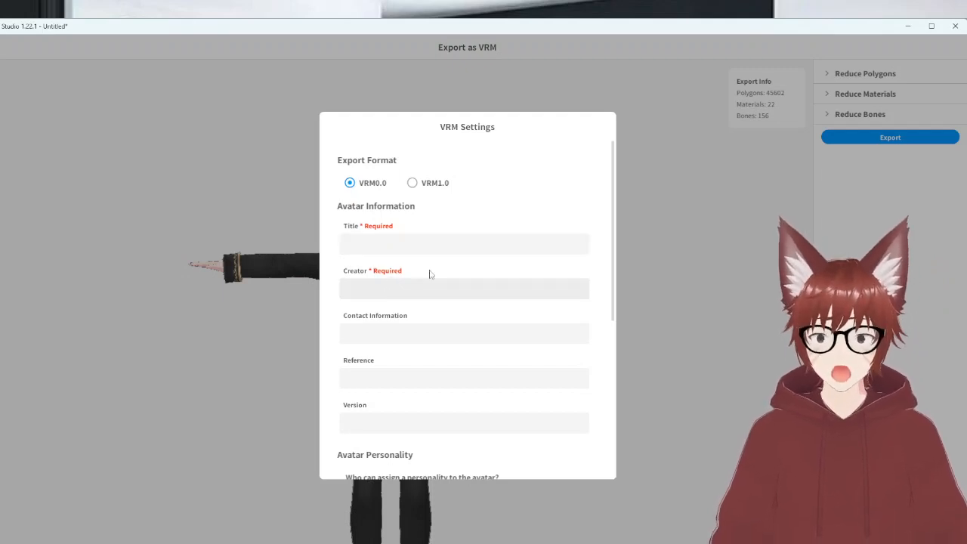
Review the Avatar Personality section and the choices for who can assign a personality to the avatar, keeping Only the creator
{"action": "scroll", "coordinate": [347, 307], "scroll_direction": "down", "scroll_amount": 1}
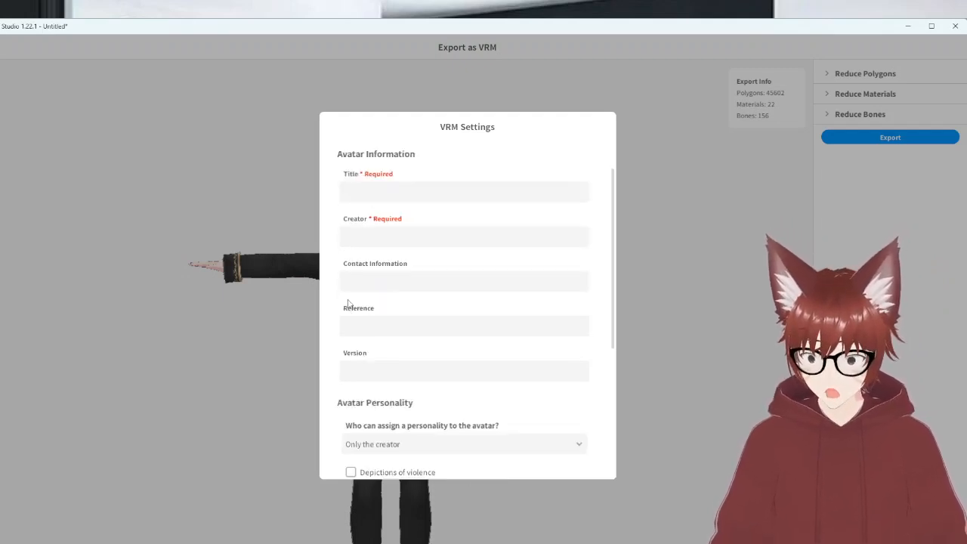
{"action": "scroll", "coordinate": [380, 334], "scroll_direction": "down", "scroll_amount": 3}
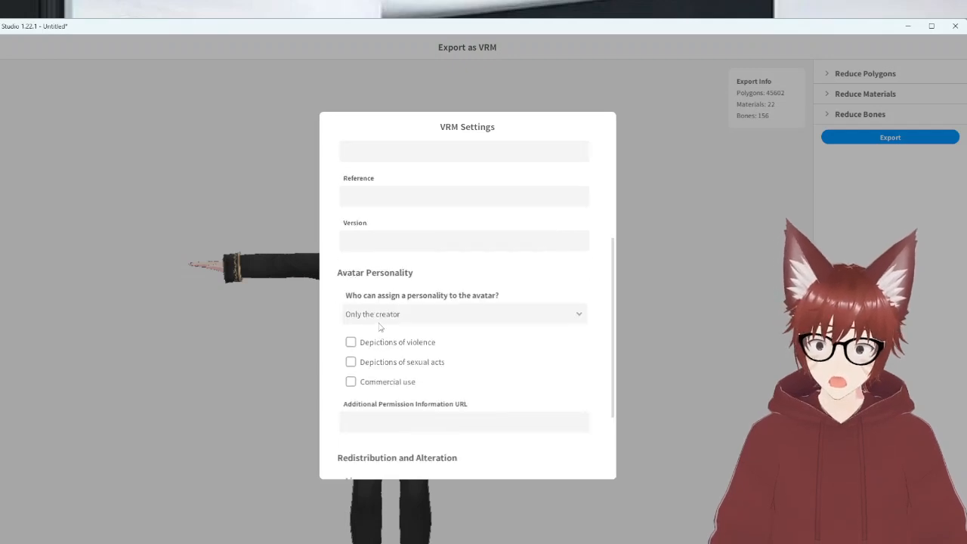
{"action": "scroll", "coordinate": [380, 327], "scroll_direction": "up", "scroll_amount": 3}
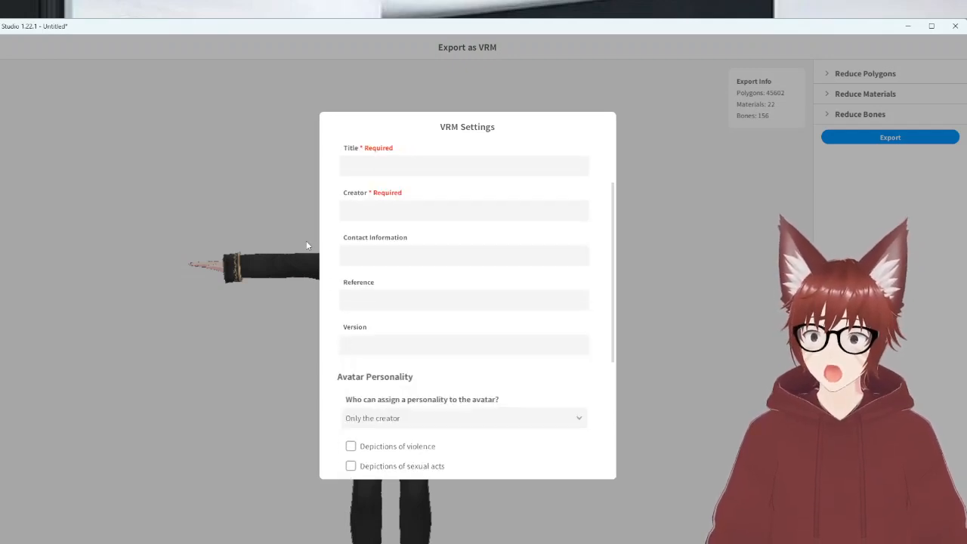
{"action": "scroll", "coordinate": [478, 384], "scroll_direction": "down", "scroll_amount": 1}
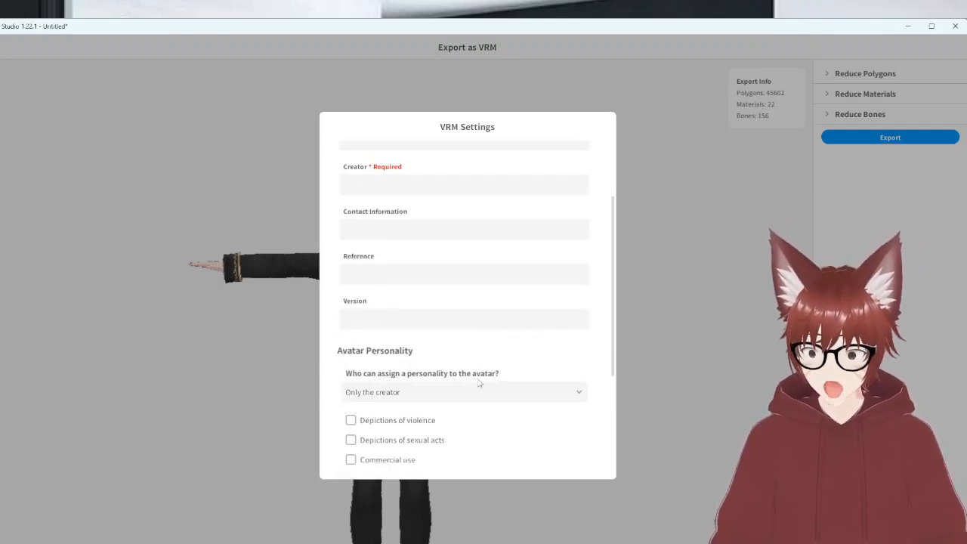
{"action": "scroll", "coordinate": [479, 384], "scroll_direction": "down", "scroll_amount": 1}
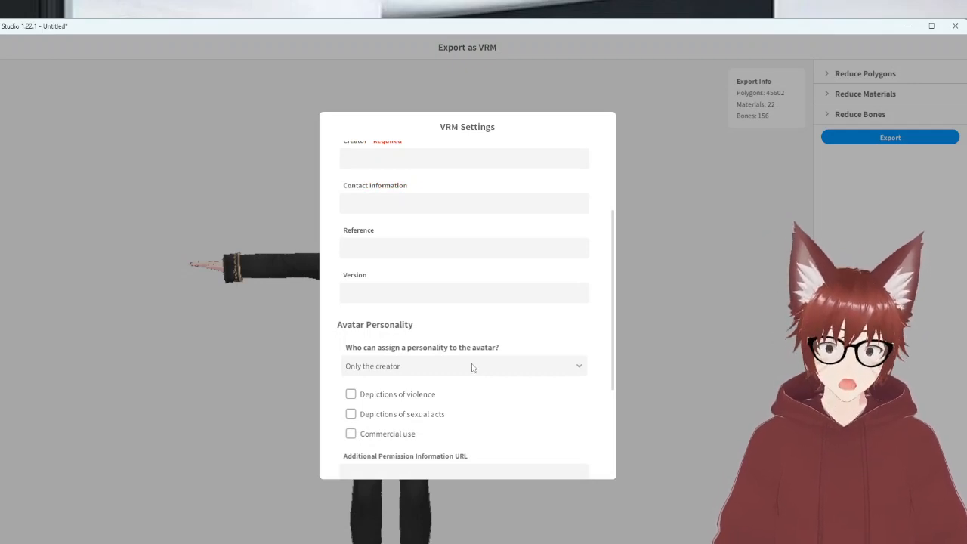
{"action": "scroll", "coordinate": [472, 368], "scroll_direction": "down", "scroll_amount": 2}
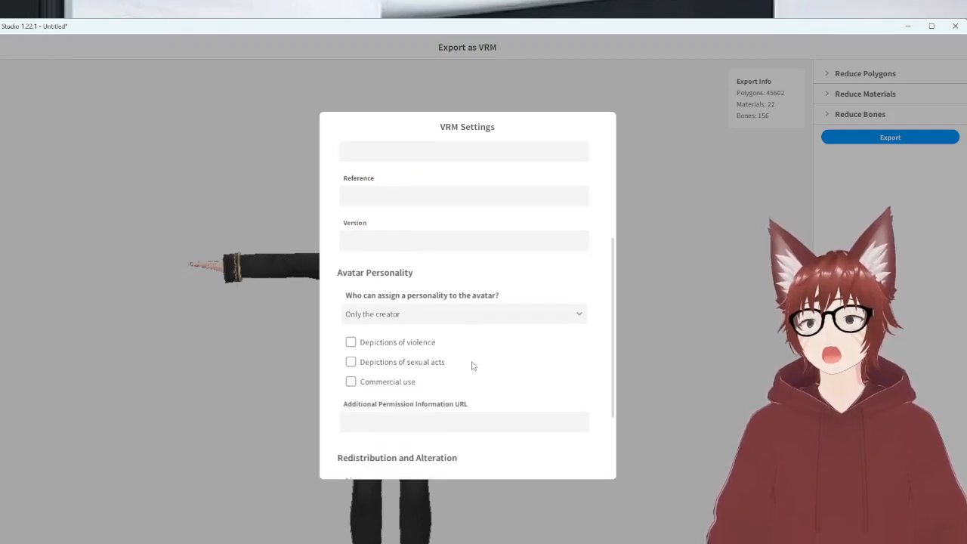
{"action": "left_click", "coordinate": [476, 315]}
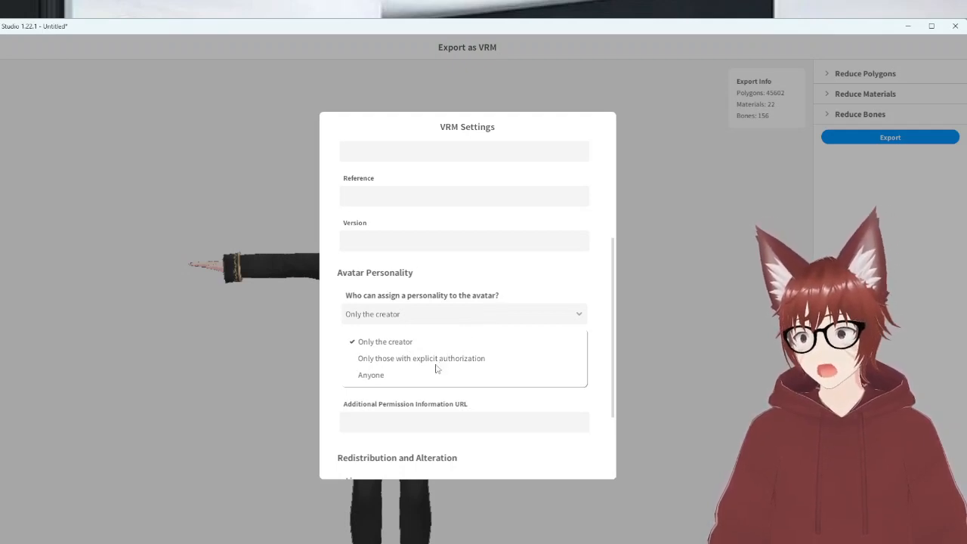
{"action": "left_click", "coordinate": [402, 392]}
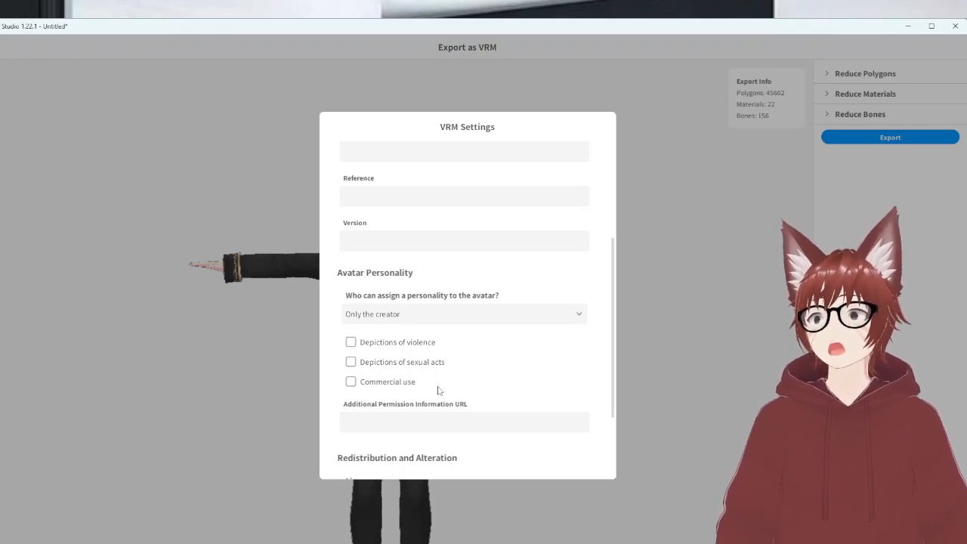
Turn the Commercial use permission on and off again, and view the redistribution license choices, keeping Redistribution Prohibited
{"action": "left_click", "coordinate": [351, 385]}
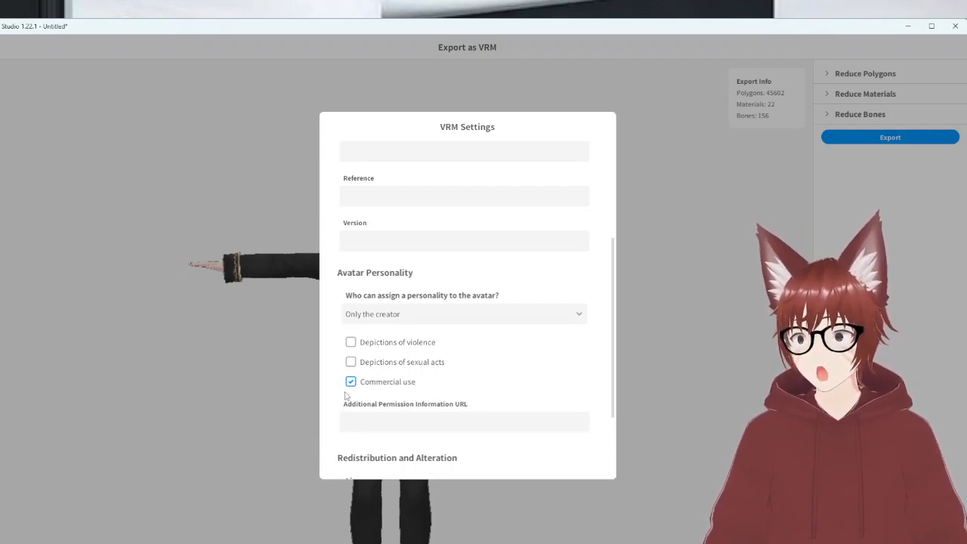
{"action": "left_click", "coordinate": [351, 382]}
{"action": "scroll", "coordinate": [378, 390], "scroll_direction": "down", "scroll_amount": 3}
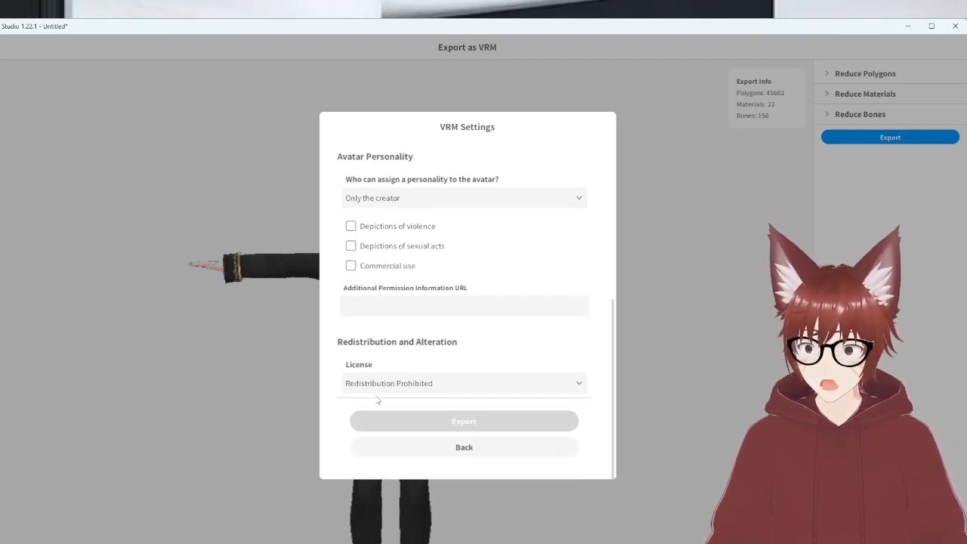
{"action": "left_click", "coordinate": [380, 393]}
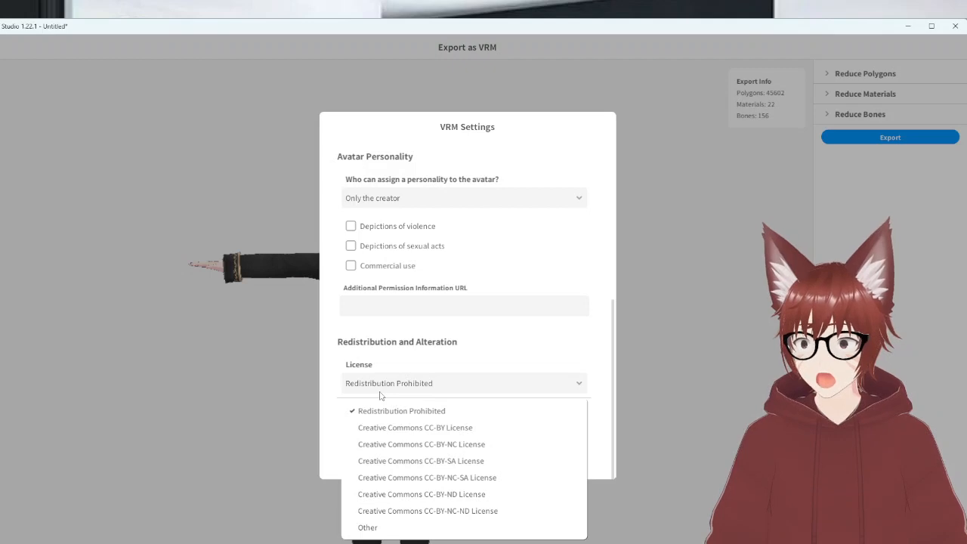
{"action": "left_click", "coordinate": [381, 396]}
Review the whole VRM0.0 settings form again, from the required title and creator fields to the license section
{"action": "scroll", "coordinate": [380, 395], "scroll_direction": "up", "scroll_amount": 3}
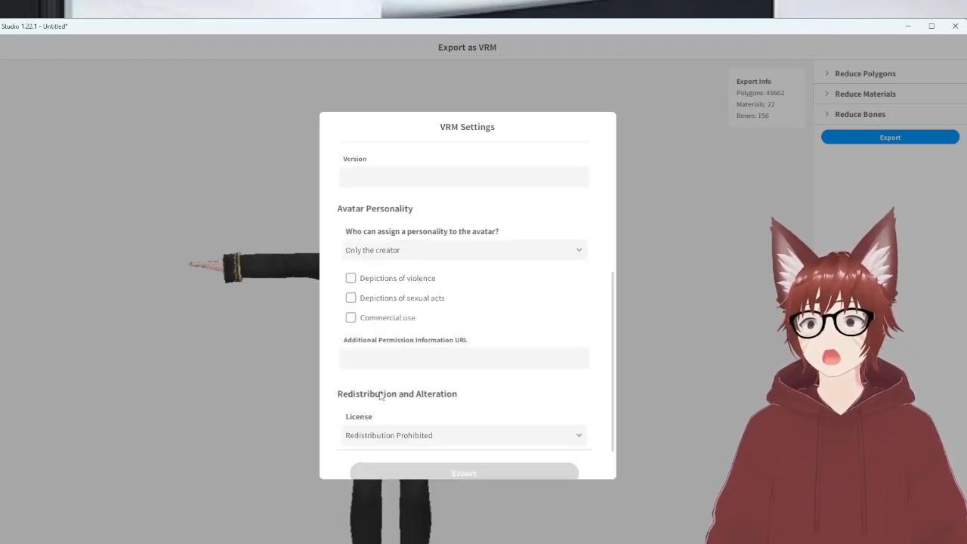
{"action": "scroll", "coordinate": [380, 395], "scroll_direction": "up", "scroll_amount": 5}
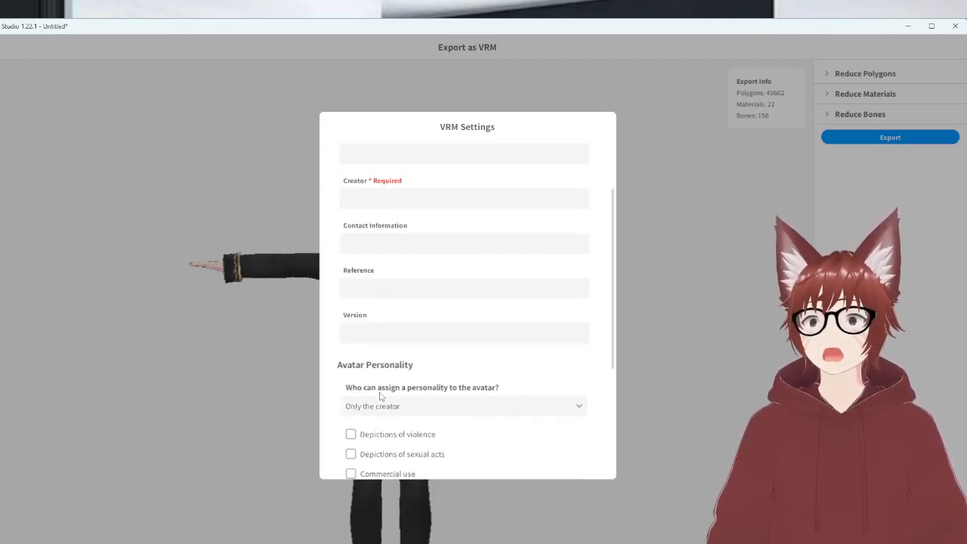
{"action": "scroll", "coordinate": [380, 396], "scroll_direction": "up", "scroll_amount": 1}
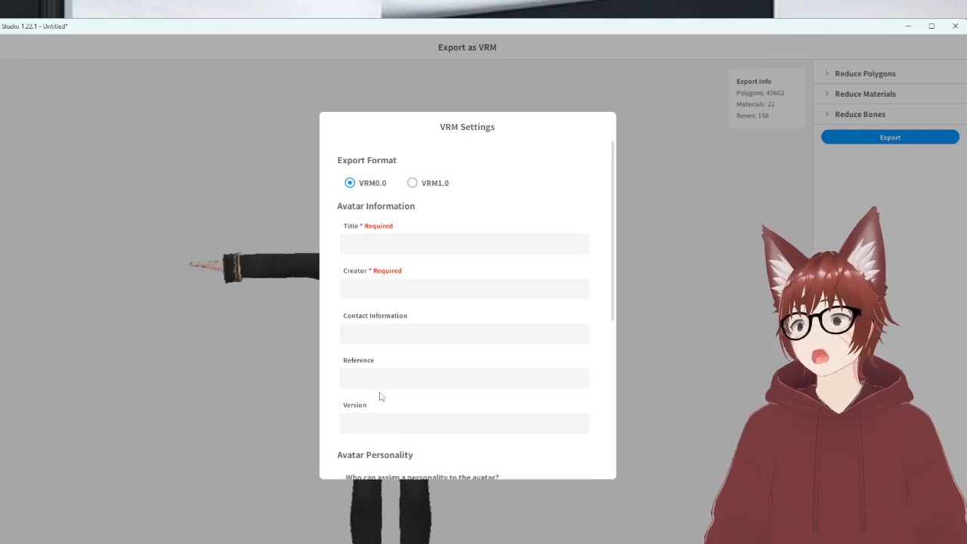
{"action": "scroll", "coordinate": [446, 413], "scroll_direction": "down", "scroll_amount": 6}
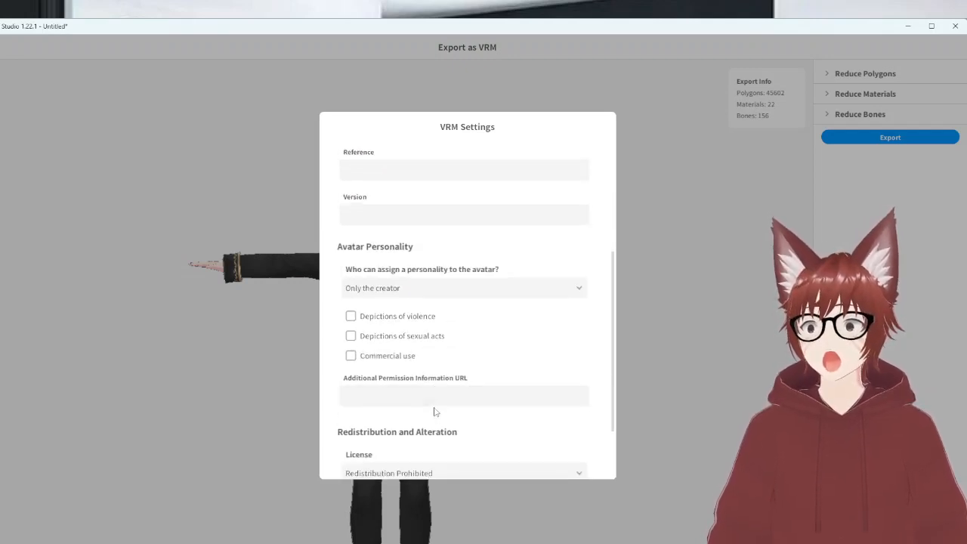
{"action": "scroll", "coordinate": [434, 412], "scroll_direction": "down", "scroll_amount": 3}
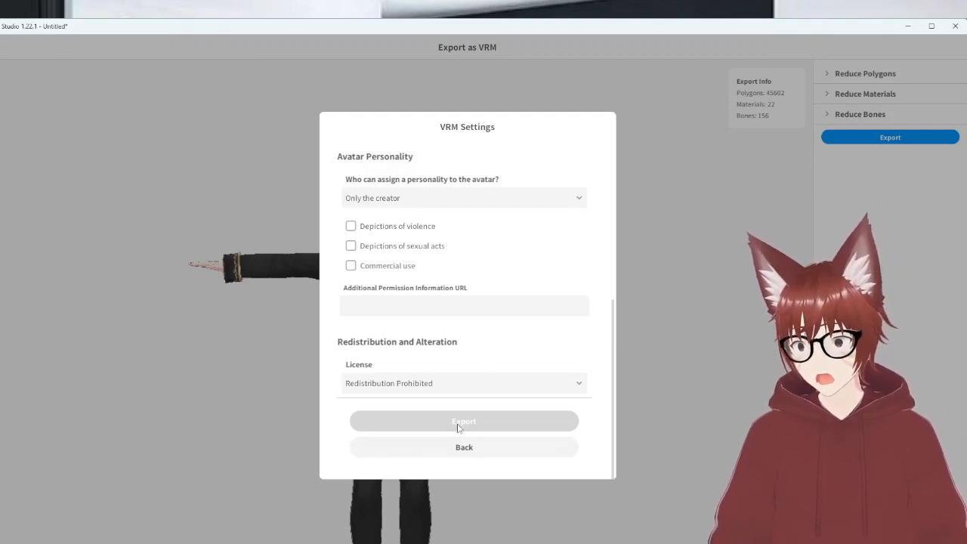
{"action": "scroll", "coordinate": [554, 392], "scroll_direction": "up", "scroll_amount": 2}
{"action": "scroll", "coordinate": [554, 392], "scroll_direction": "up", "scroll_amount": 6}
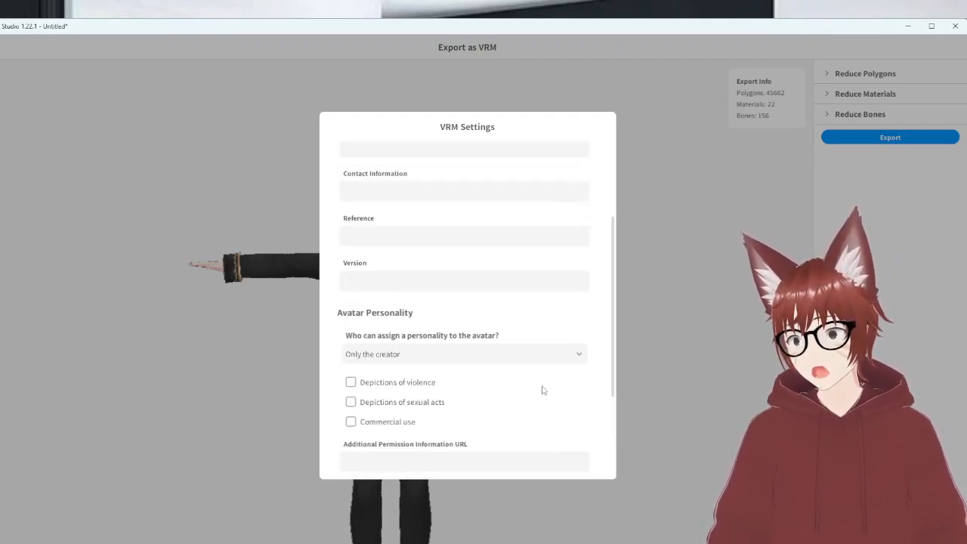
Leave the VRM export page, try the Upload to VRoid Hub option and back out without logging in
{"action": "left_click", "coordinate": [151, 271]}
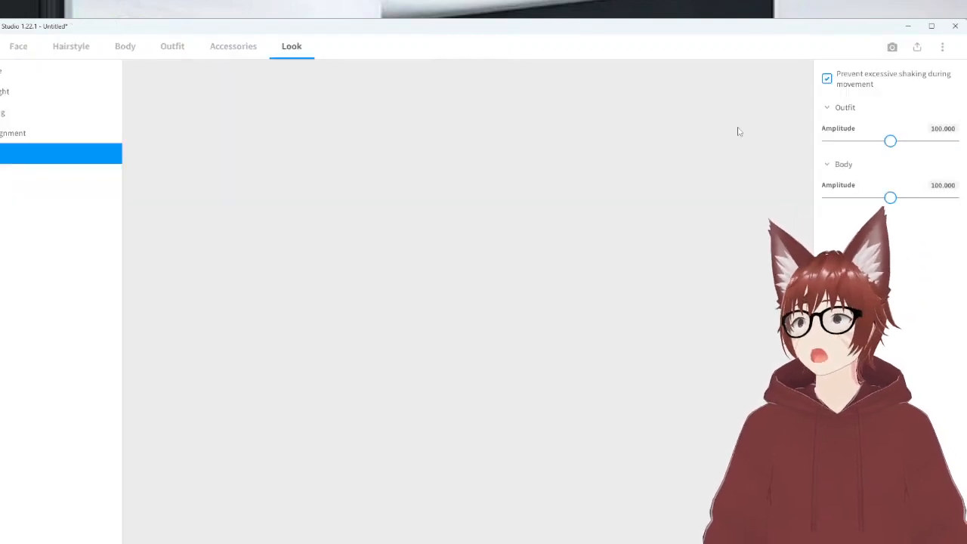
{"action": "left_click", "coordinate": [917, 47]}
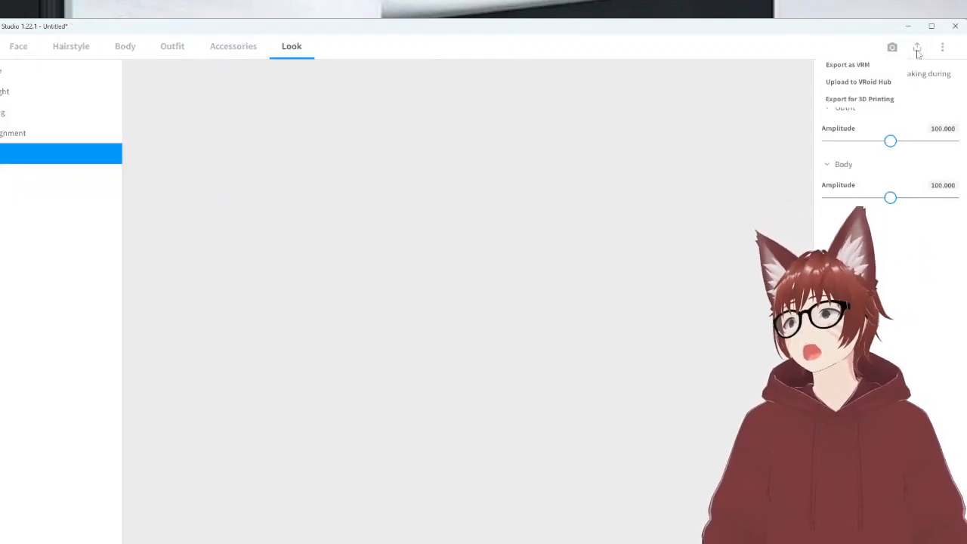
{"action": "left_click", "coordinate": [876, 83]}
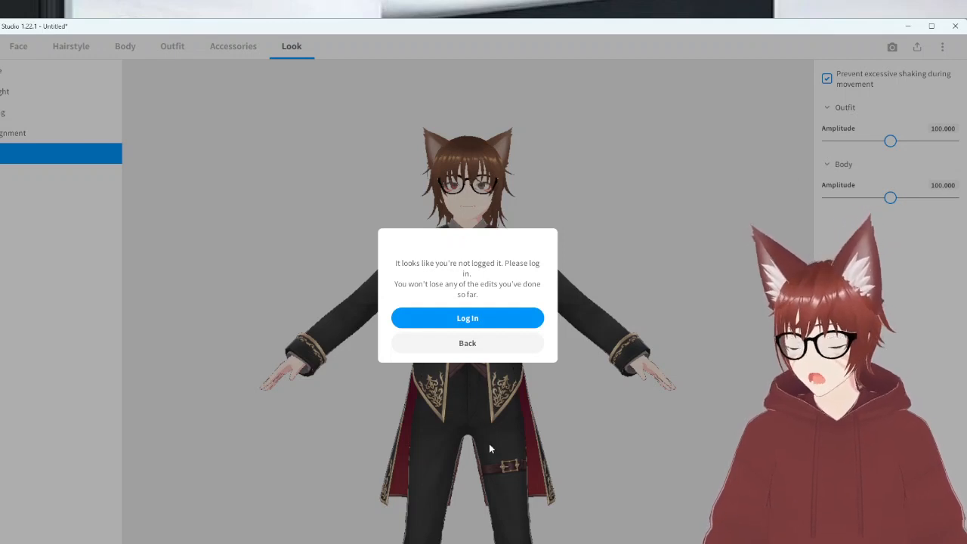
{"action": "left_click", "coordinate": [455, 347]}
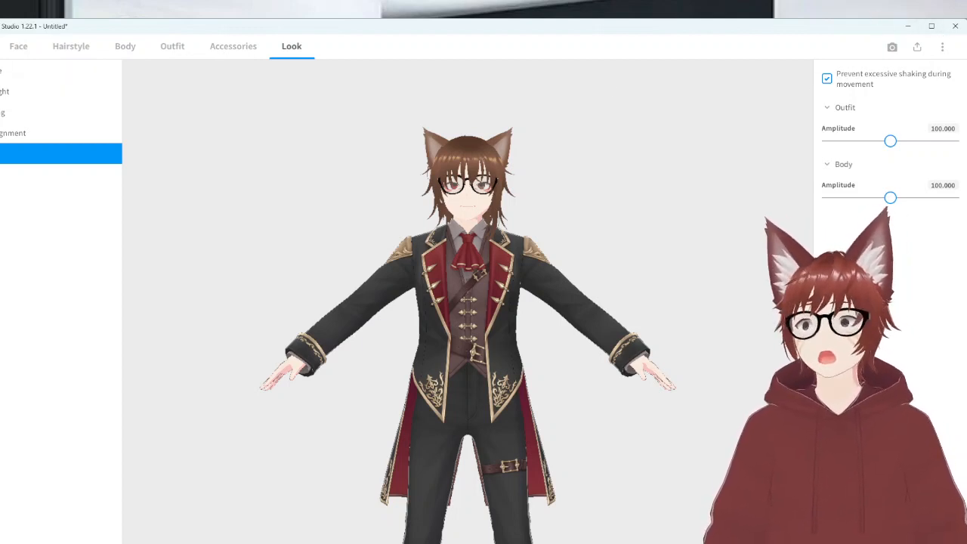
Return to the model list without saving the avatar and close VRoid Studio
{"action": "left_click", "coordinate": [0, 47]}
{"action": "left_click", "coordinate": [23, 152]}
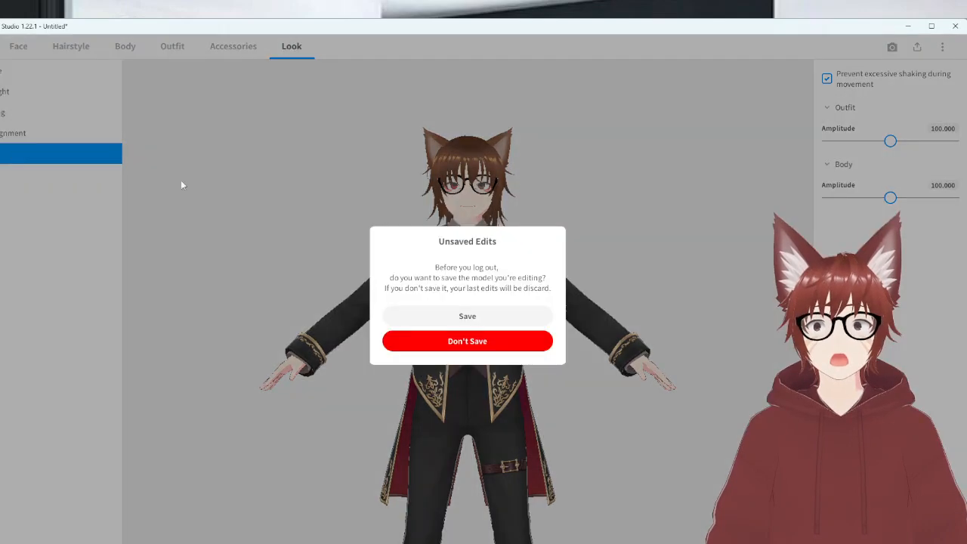
{"action": "left_click", "coordinate": [431, 340]}
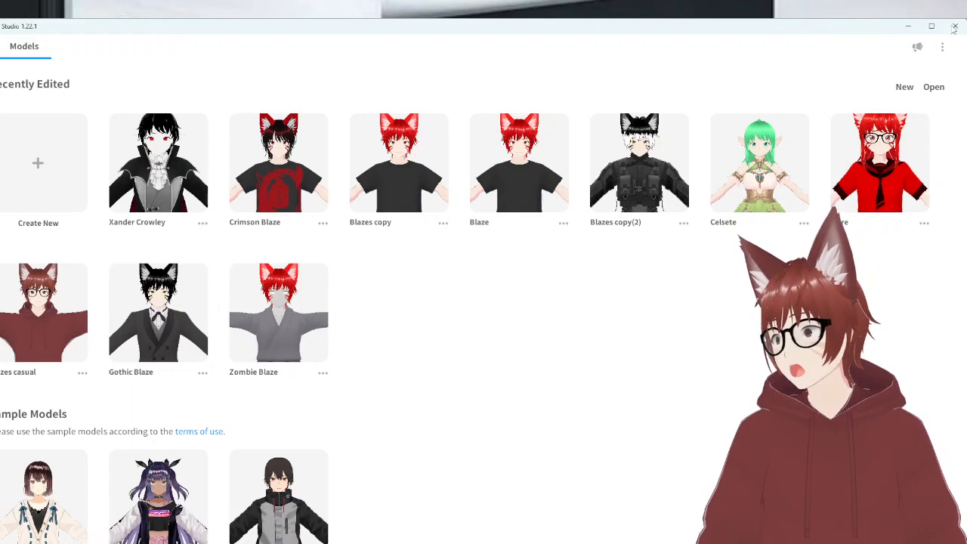
{"action": "left_click", "coordinate": [957, 28]}
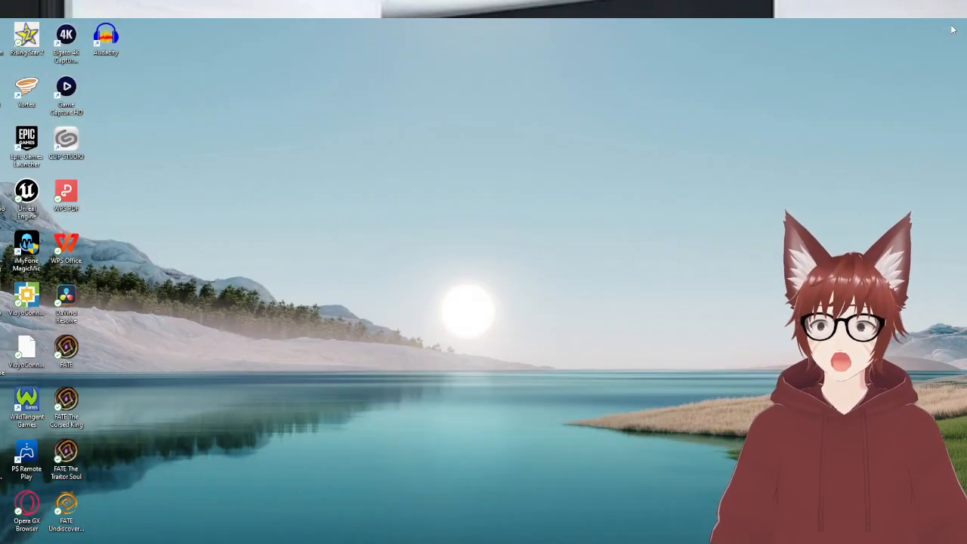